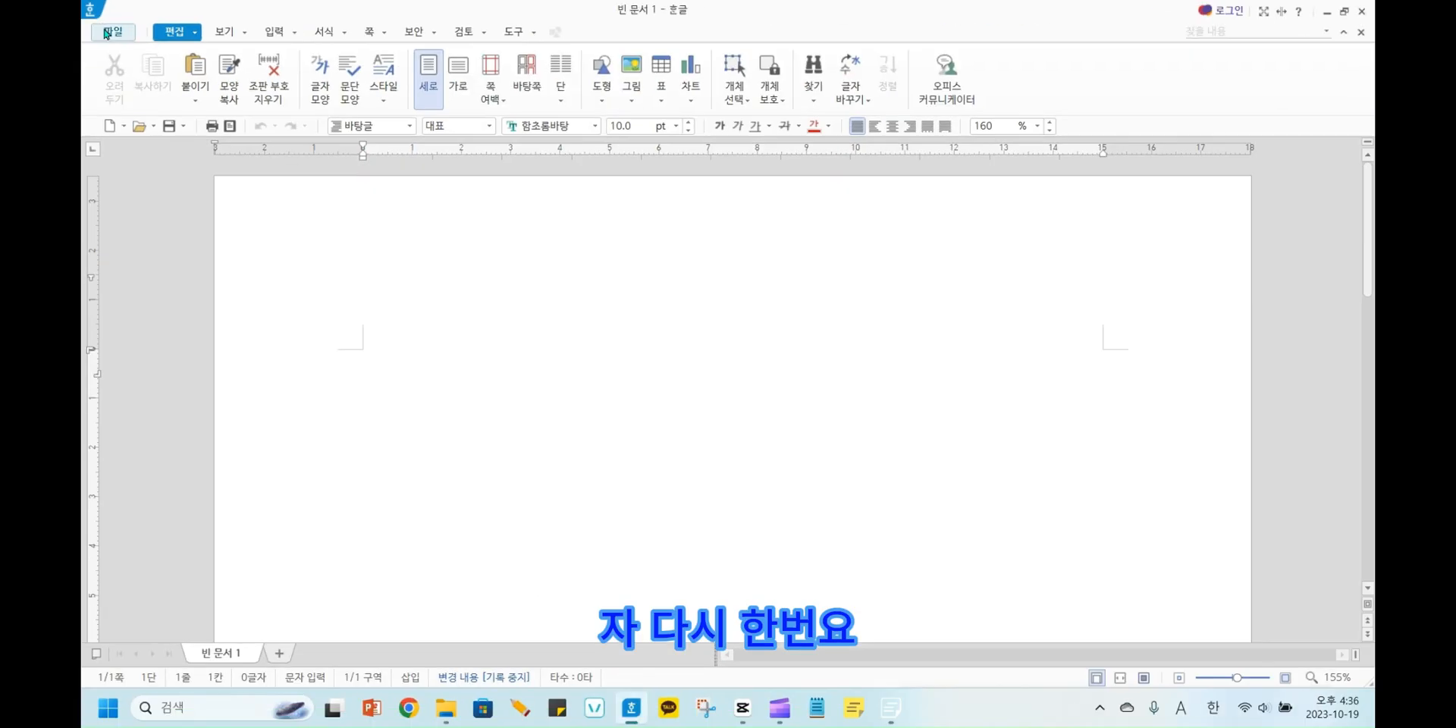
{"action": "left_click", "coordinate": [106, 31]}
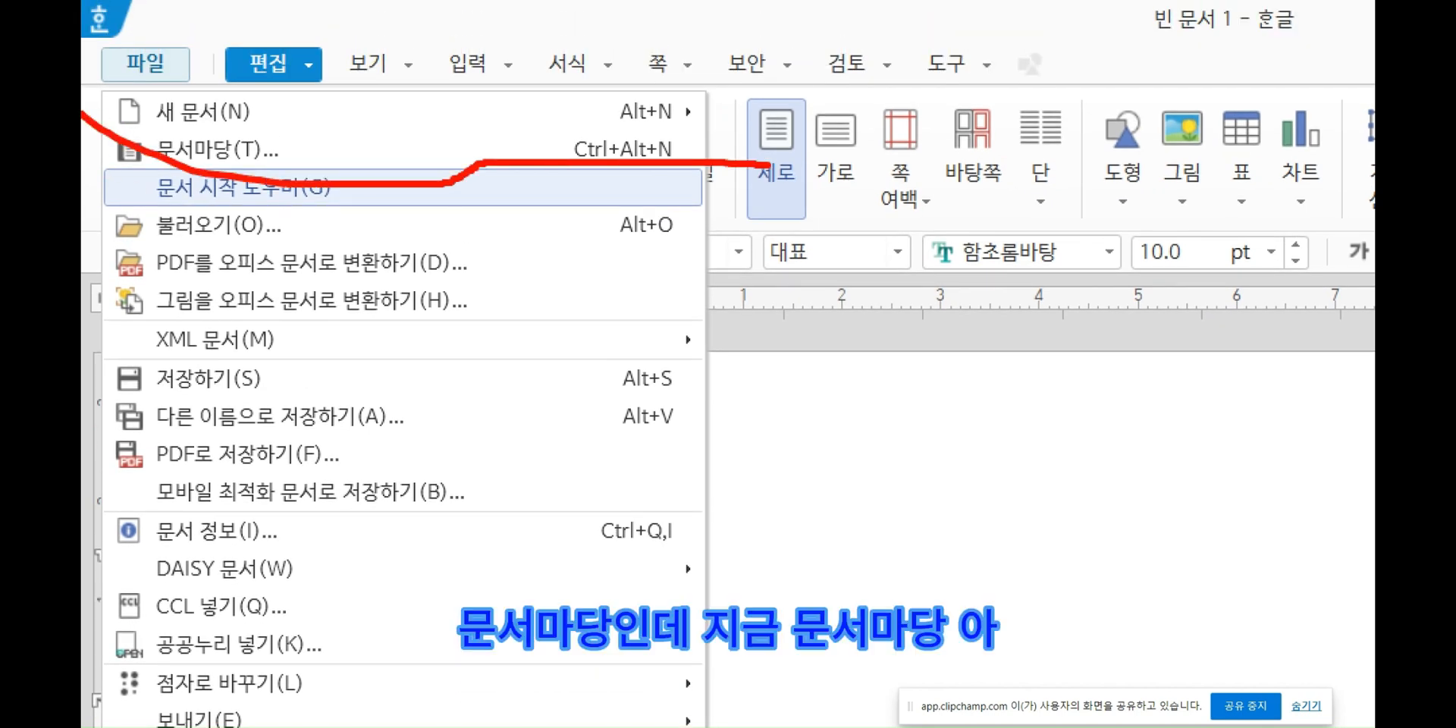
{"action": "left_click_drag", "start_coordinate": [414, 145], "coordinate": [91, 155]}
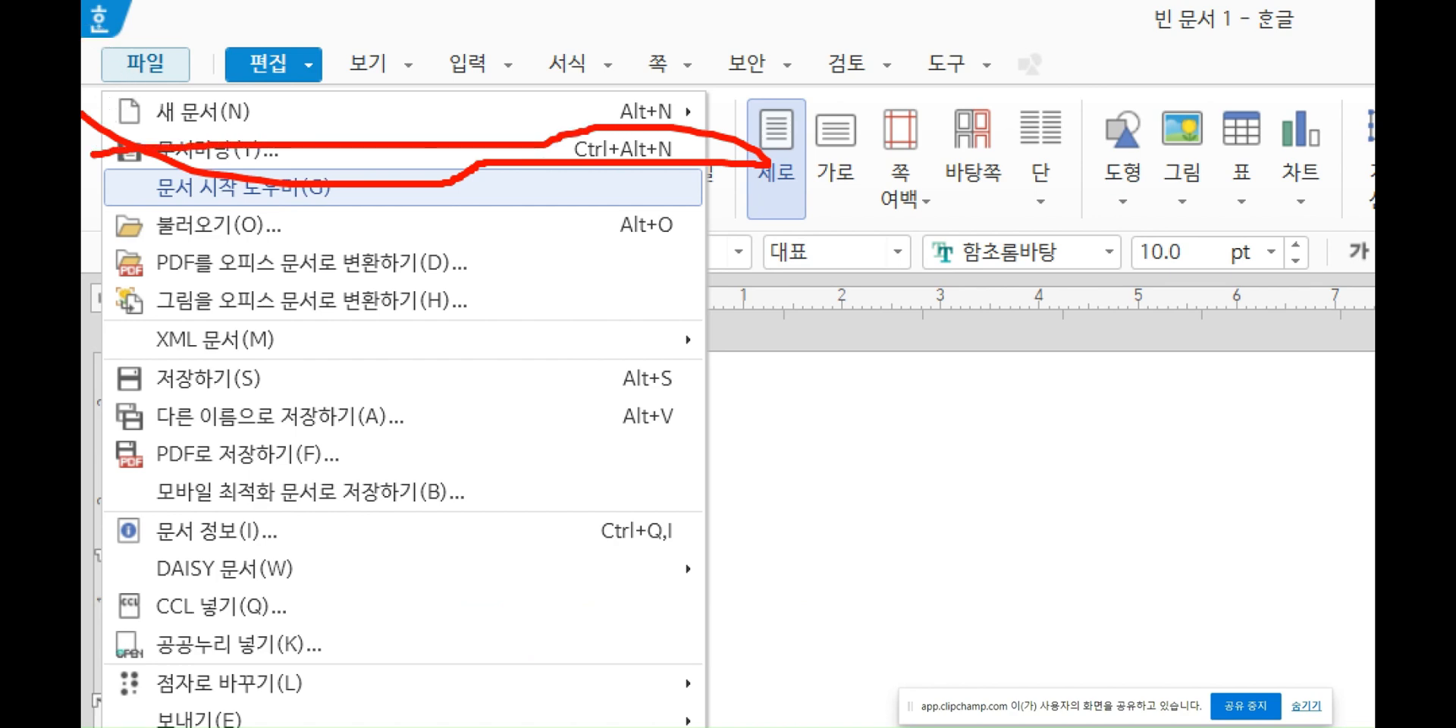
{"action": "key", "text": "Escape"}
{"action": "left_click", "coordinate": [111, 35]}
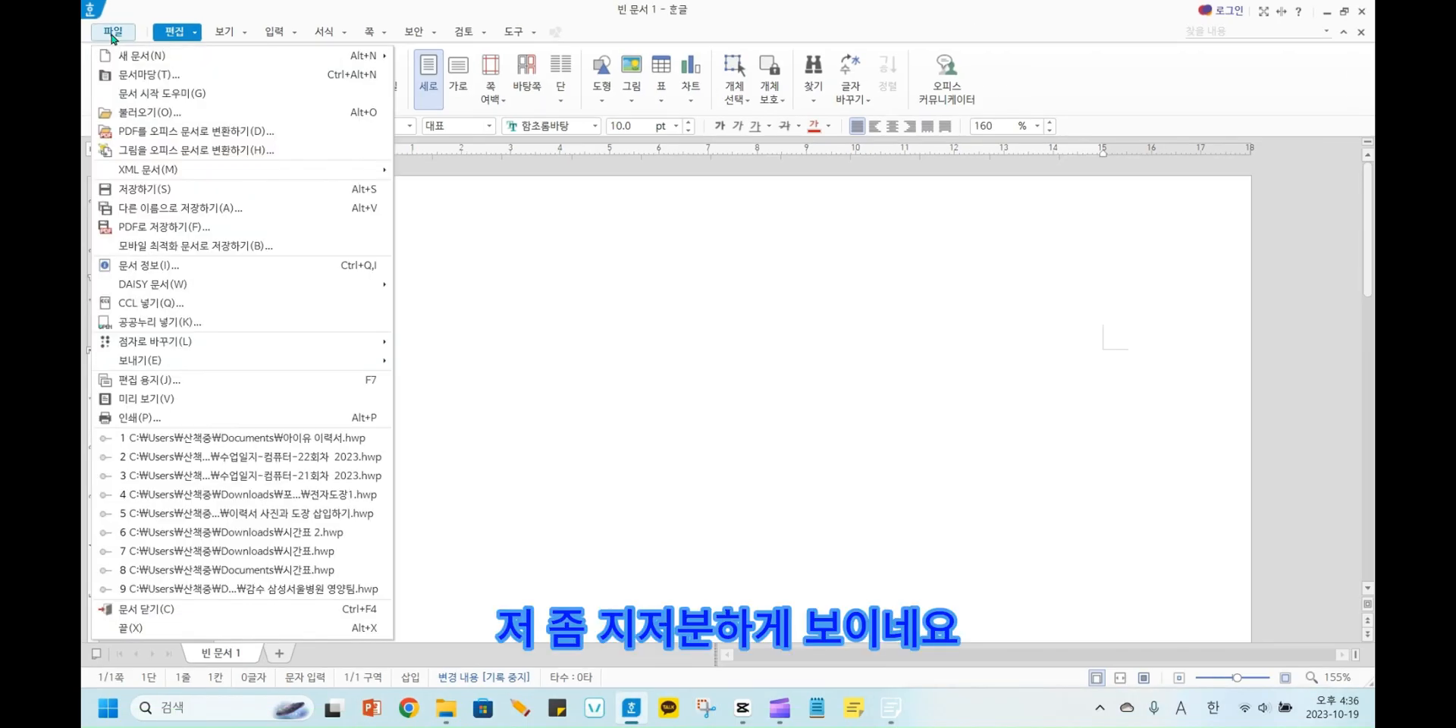
{"action": "left_click", "coordinate": [127, 76]}
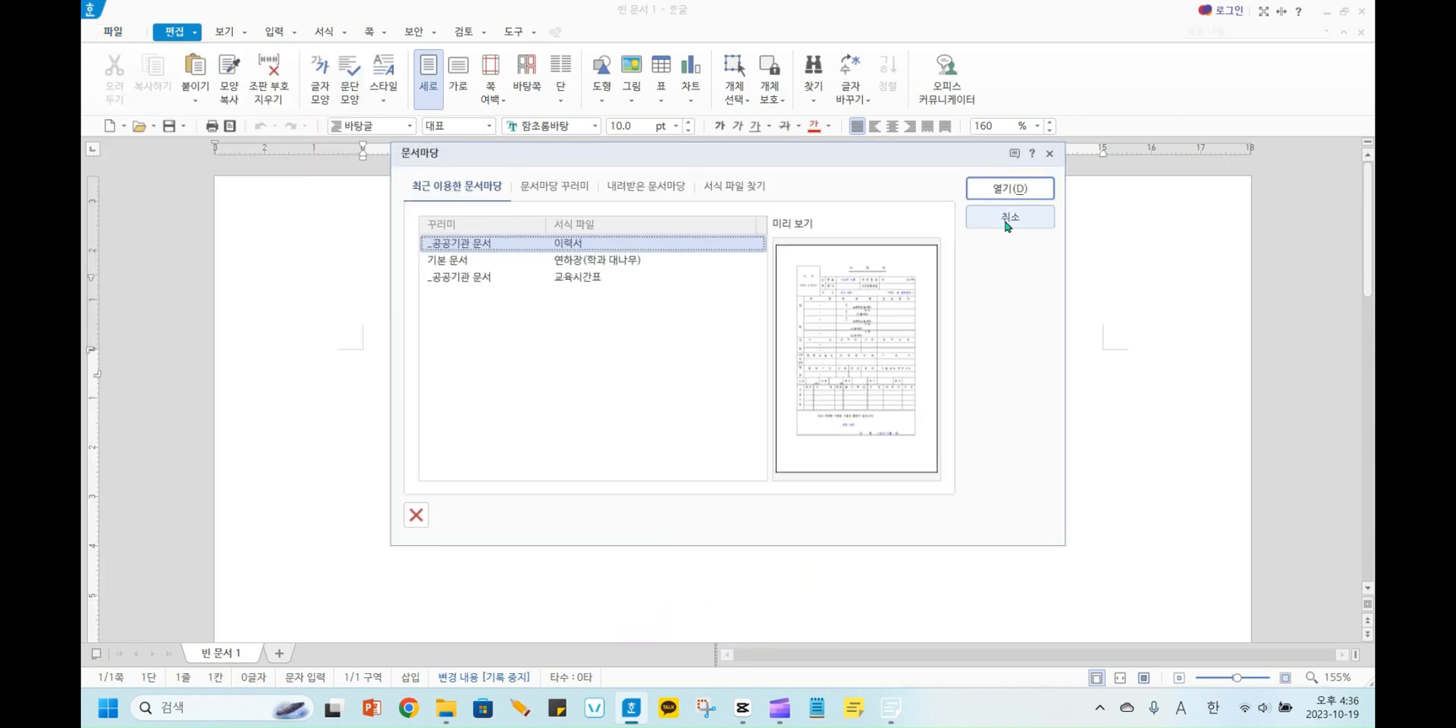
{"action": "left_click", "coordinate": [1008, 220]}
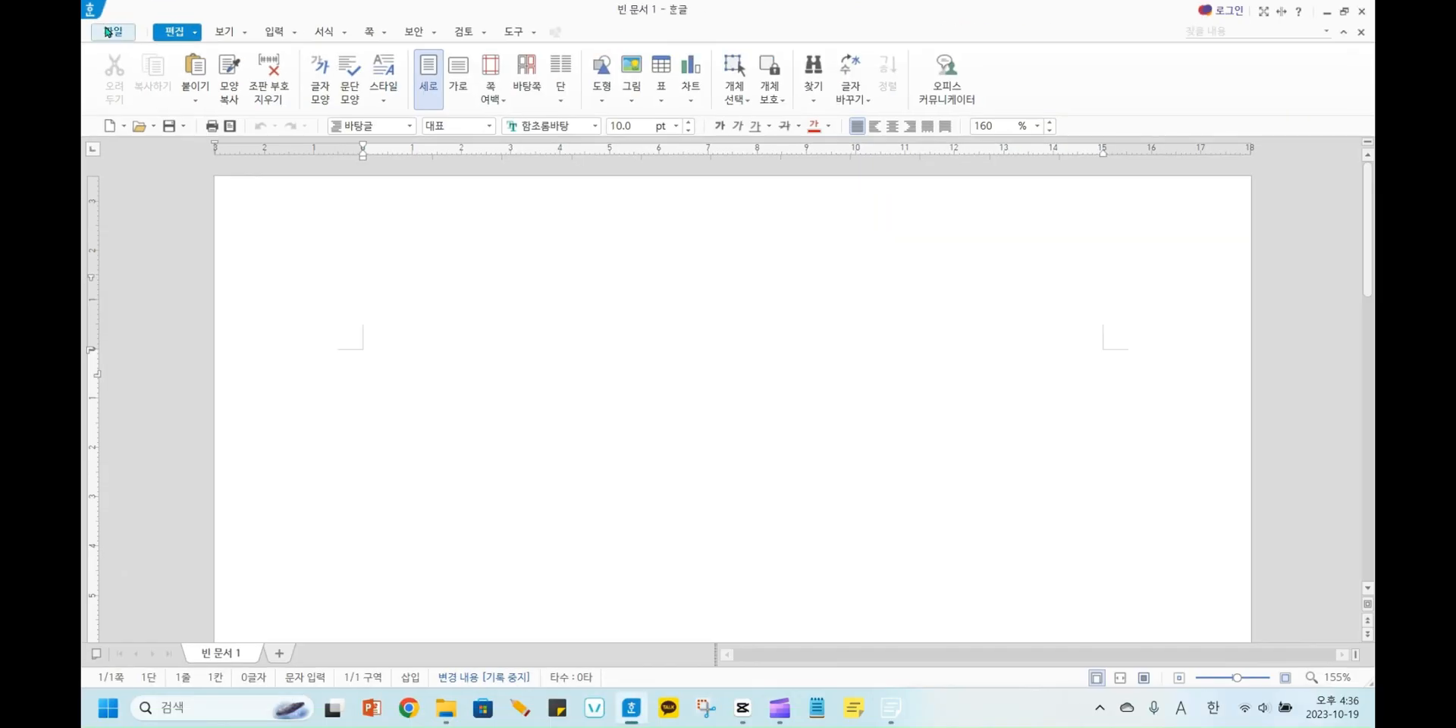
Open the 문서마당 document template dialog and show its 문서마당 꾸러미 template collections.
{"action": "left_click", "coordinate": [144, 63]}
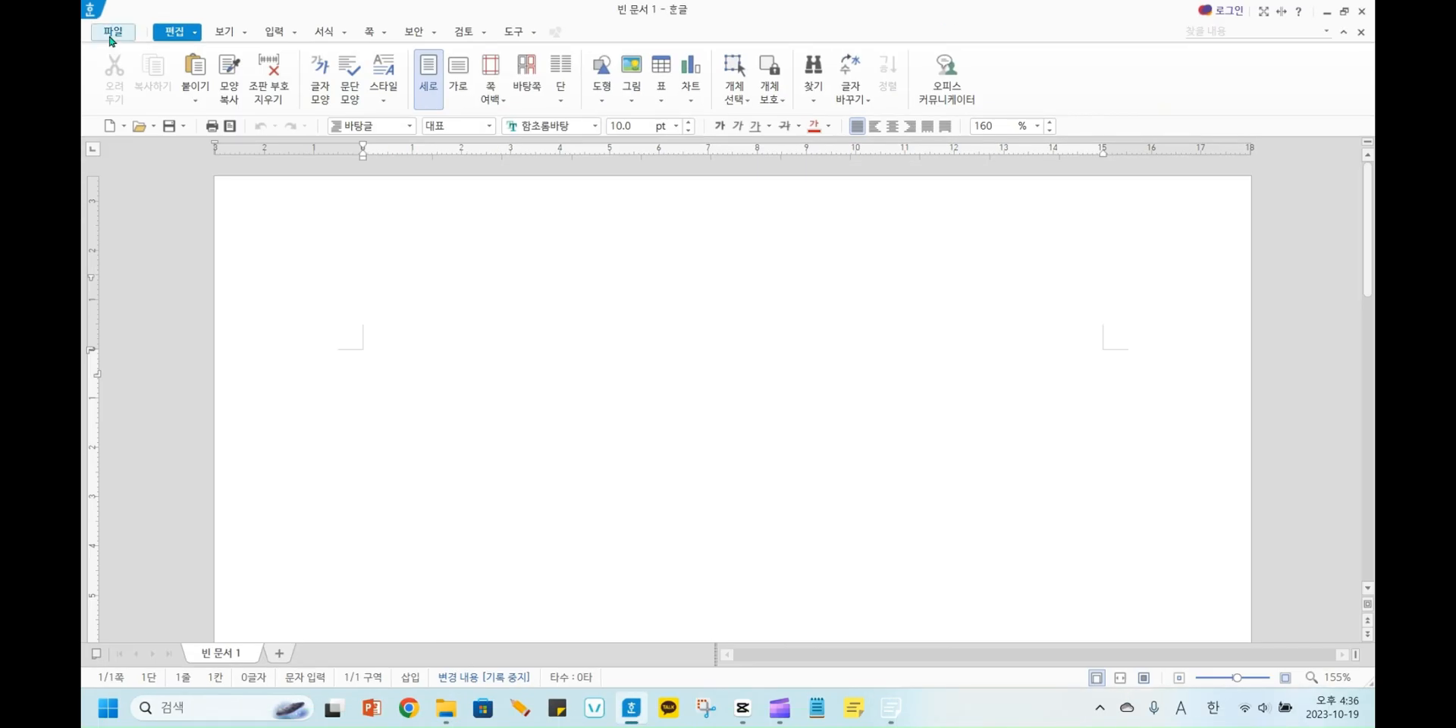
{"action": "left_click", "coordinate": [113, 31]}
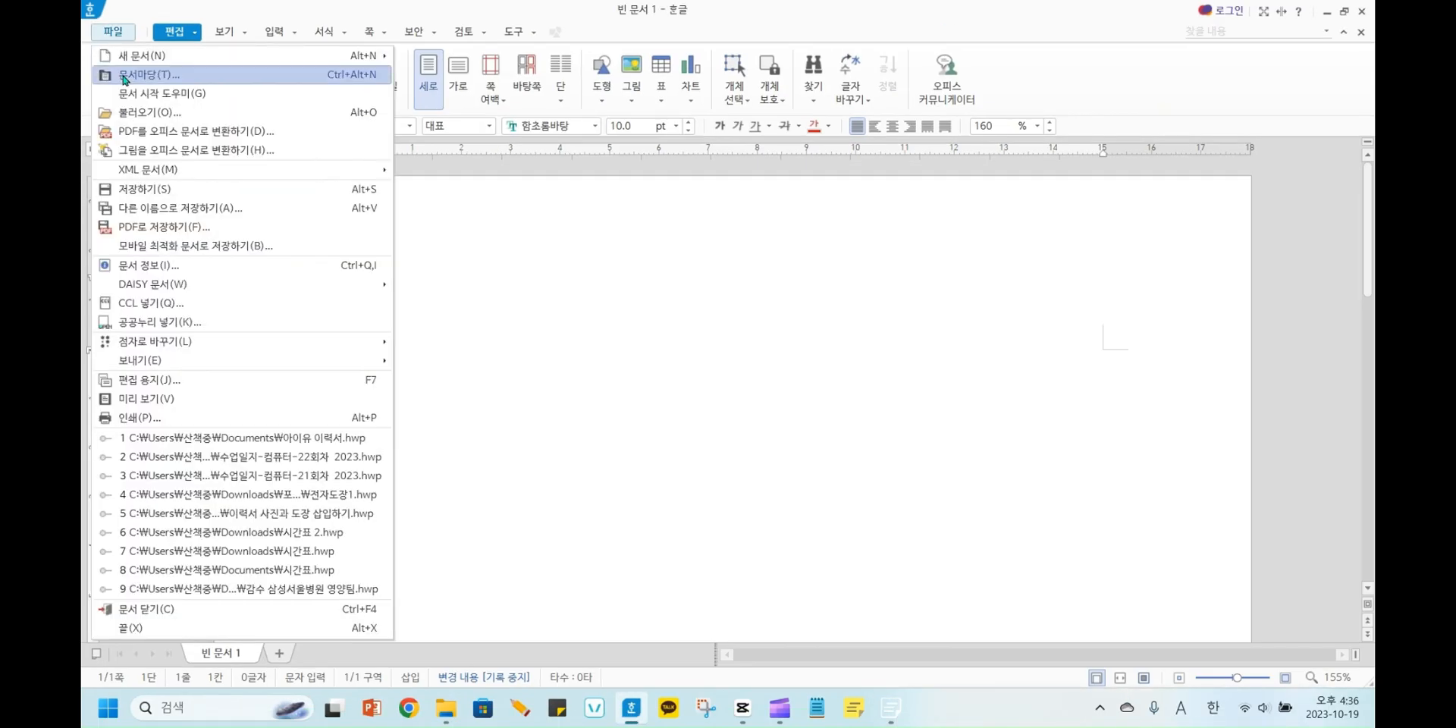
{"action": "left_click", "coordinate": [124, 76]}
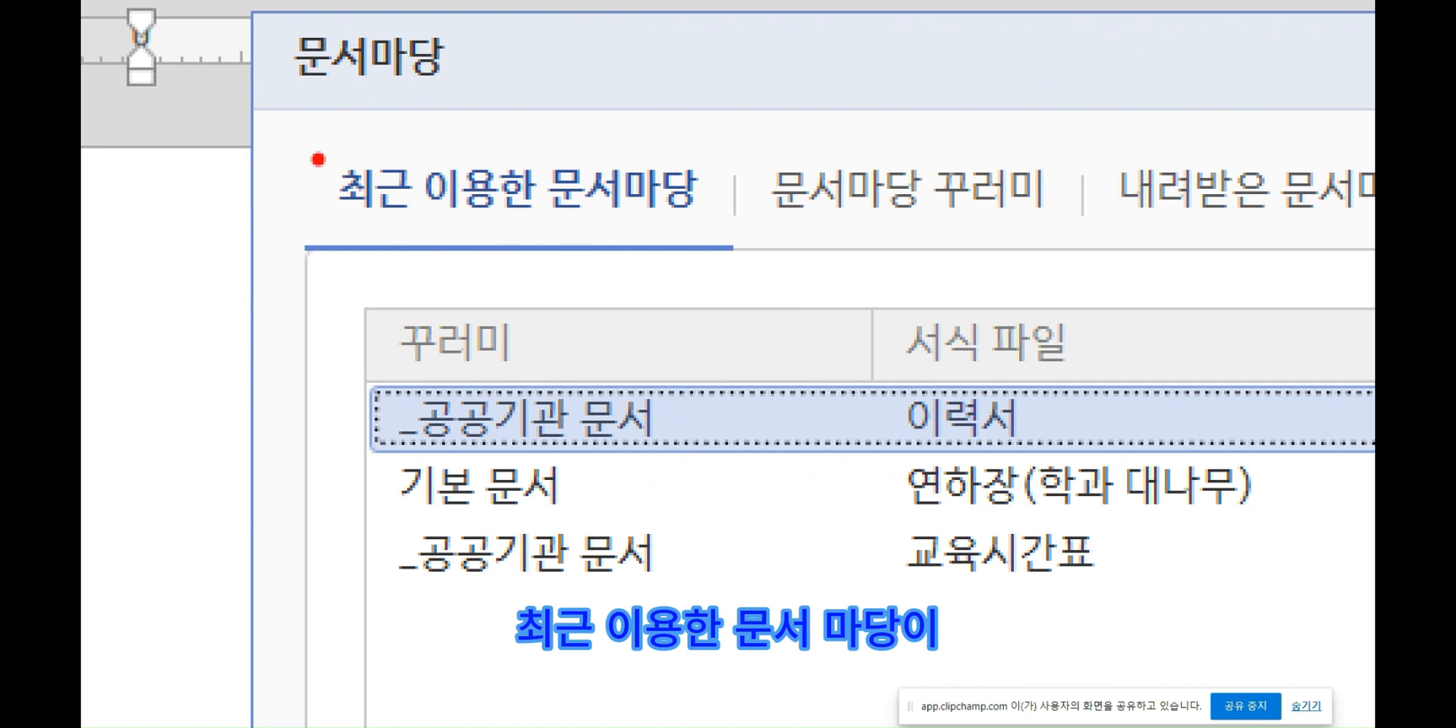
{"action": "mouse_move", "coordinate": [319, 160]}
{"action": "left_mouse_down"}
{"action": "mouse_move", "coordinate": [815, 255]}
{"action": "mouse_move", "coordinate": [233, 188]}
{"action": "mouse_move", "coordinate": [210, 226]}
{"action": "left_mouse_up"}
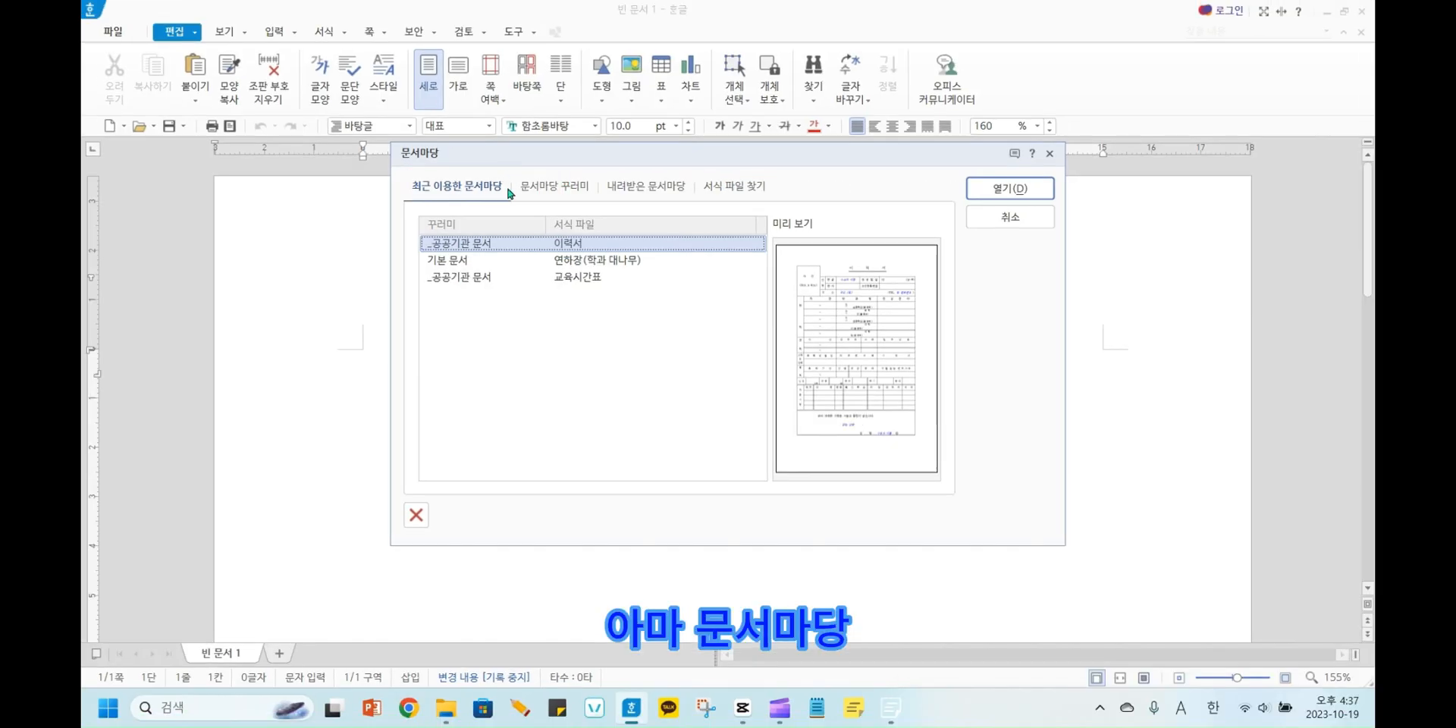
{"action": "left_click", "coordinate": [681, 195]}
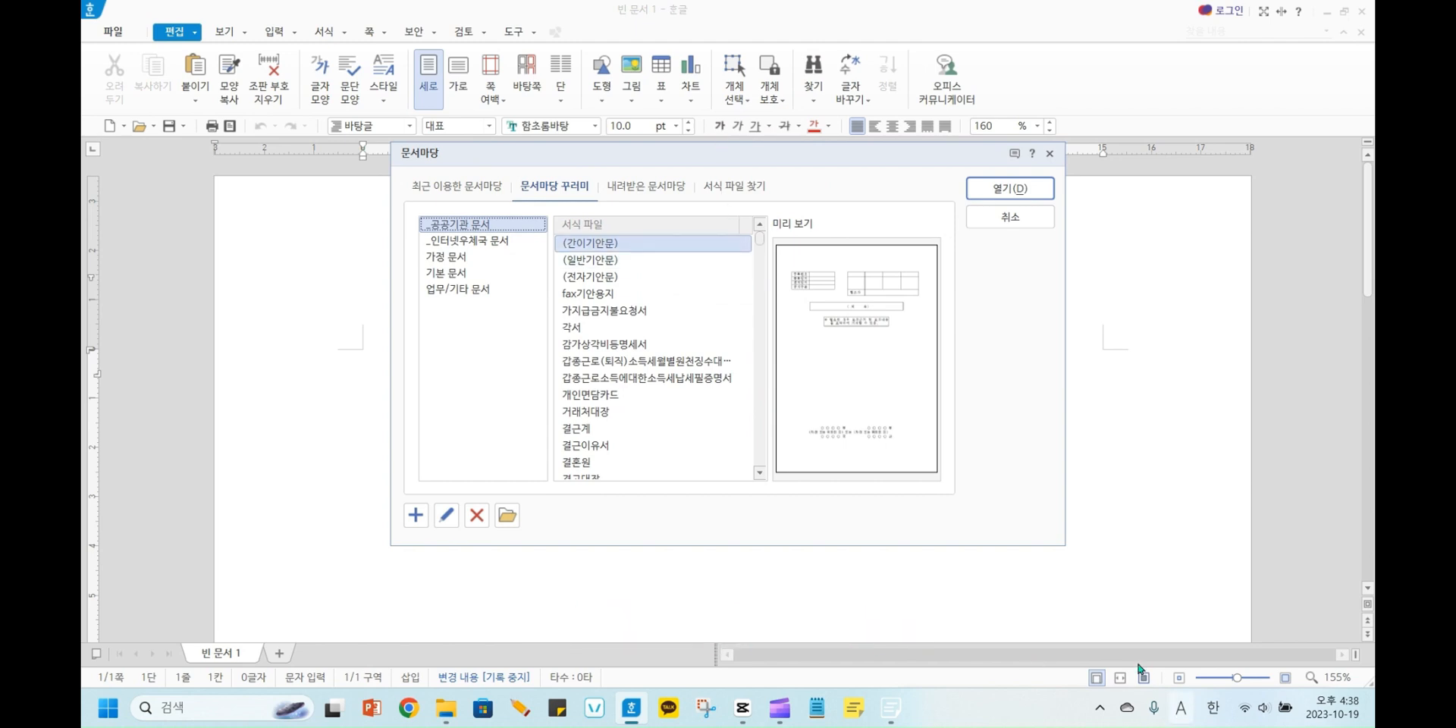
Find the 이력서 form in the _공공기관 문서 collection and open it as the document.
{"action": "left_click", "coordinate": [1239, 679]}
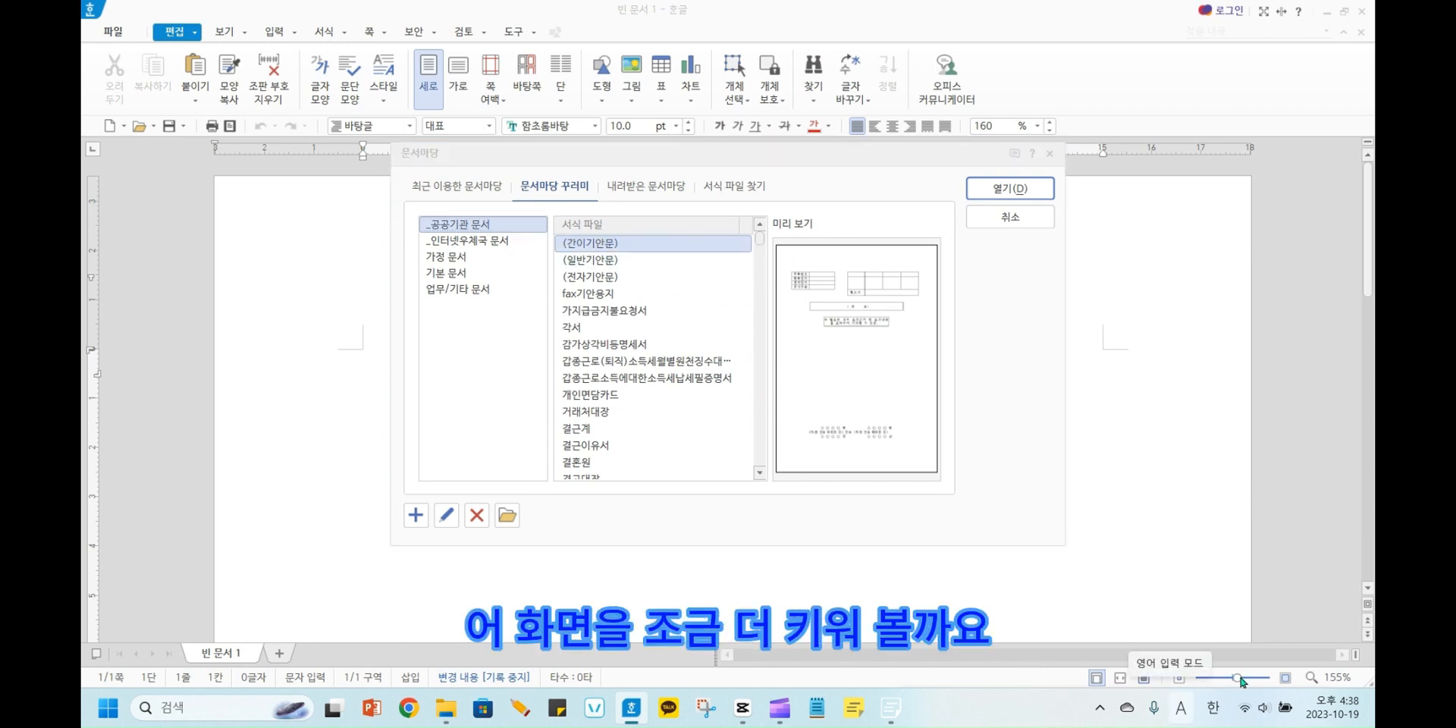
{"action": "left_click", "coordinate": [1308, 674]}
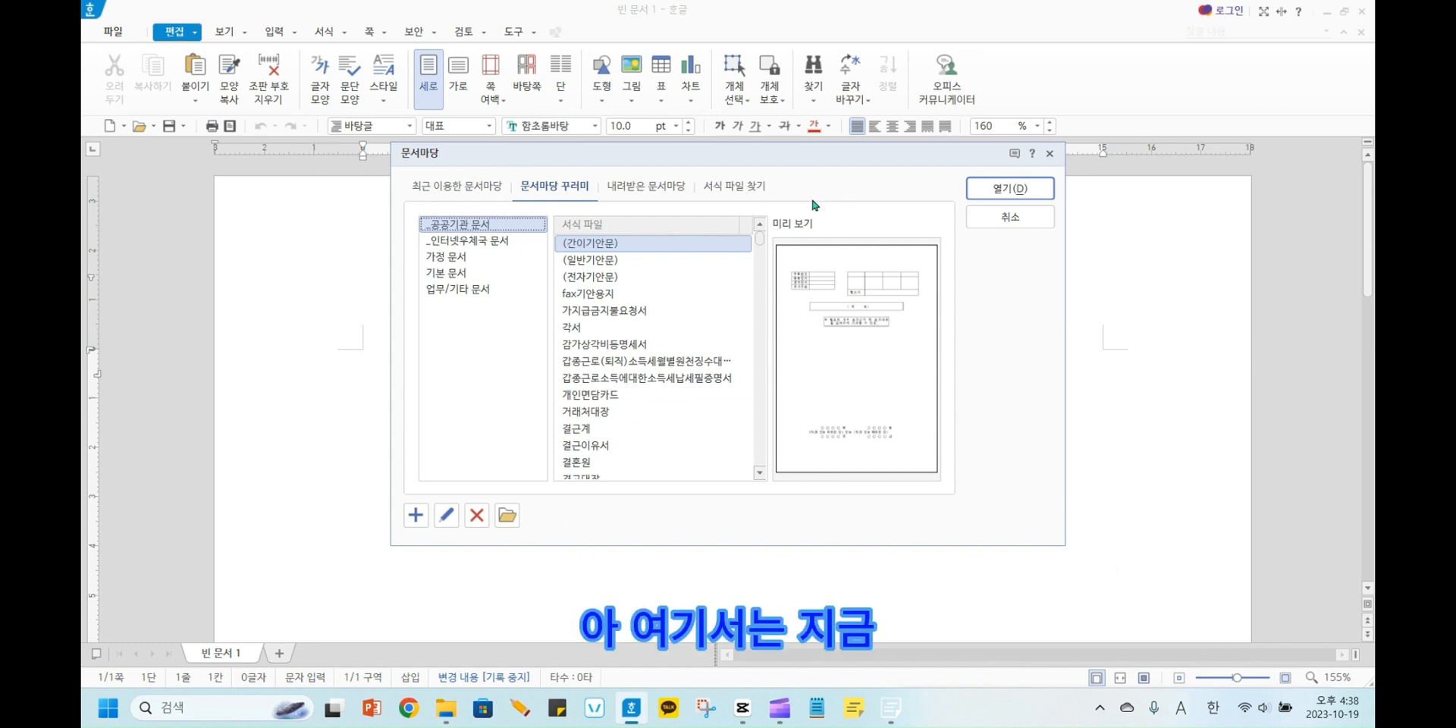
{"action": "scroll", "coordinate": [628, 410], "scroll_direction": "down", "scroll_amount": 10}
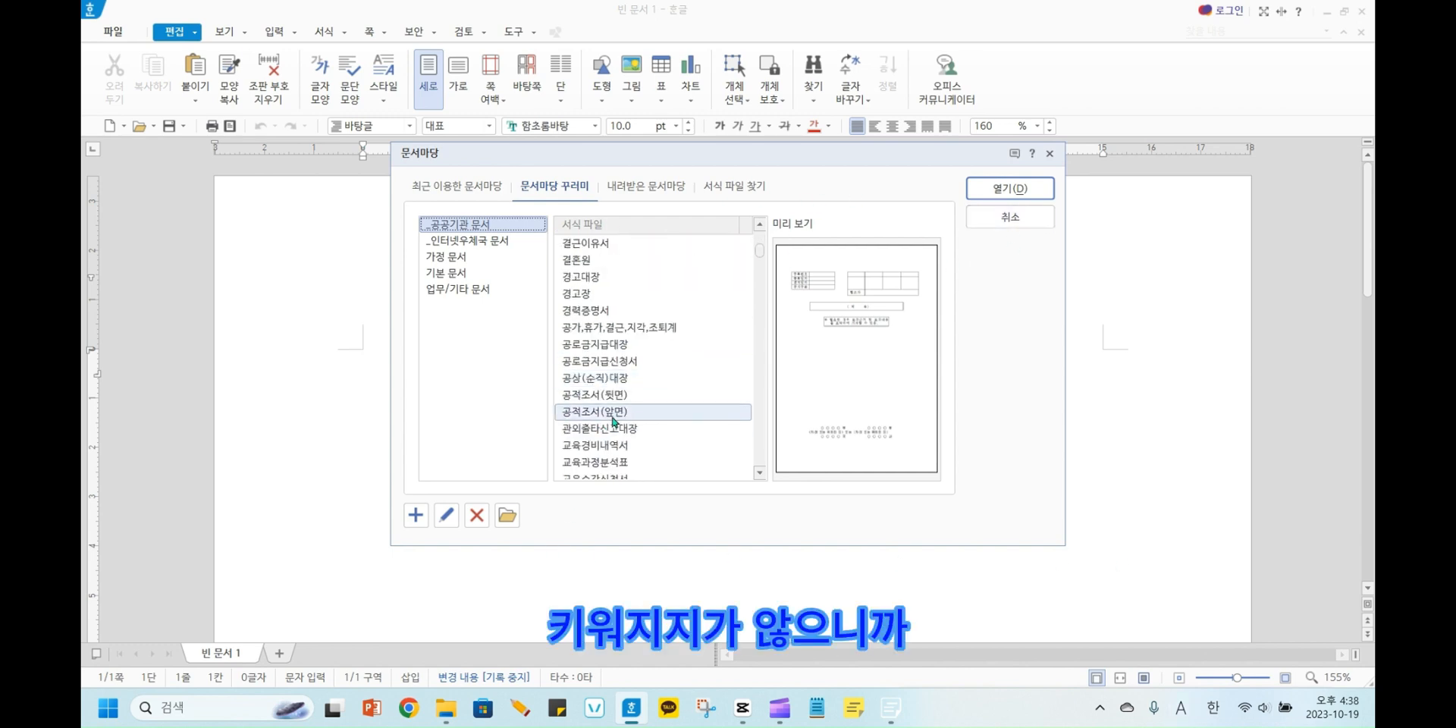
{"action": "scroll", "coordinate": [628, 406], "scroll_direction": "down", "scroll_amount": 10}
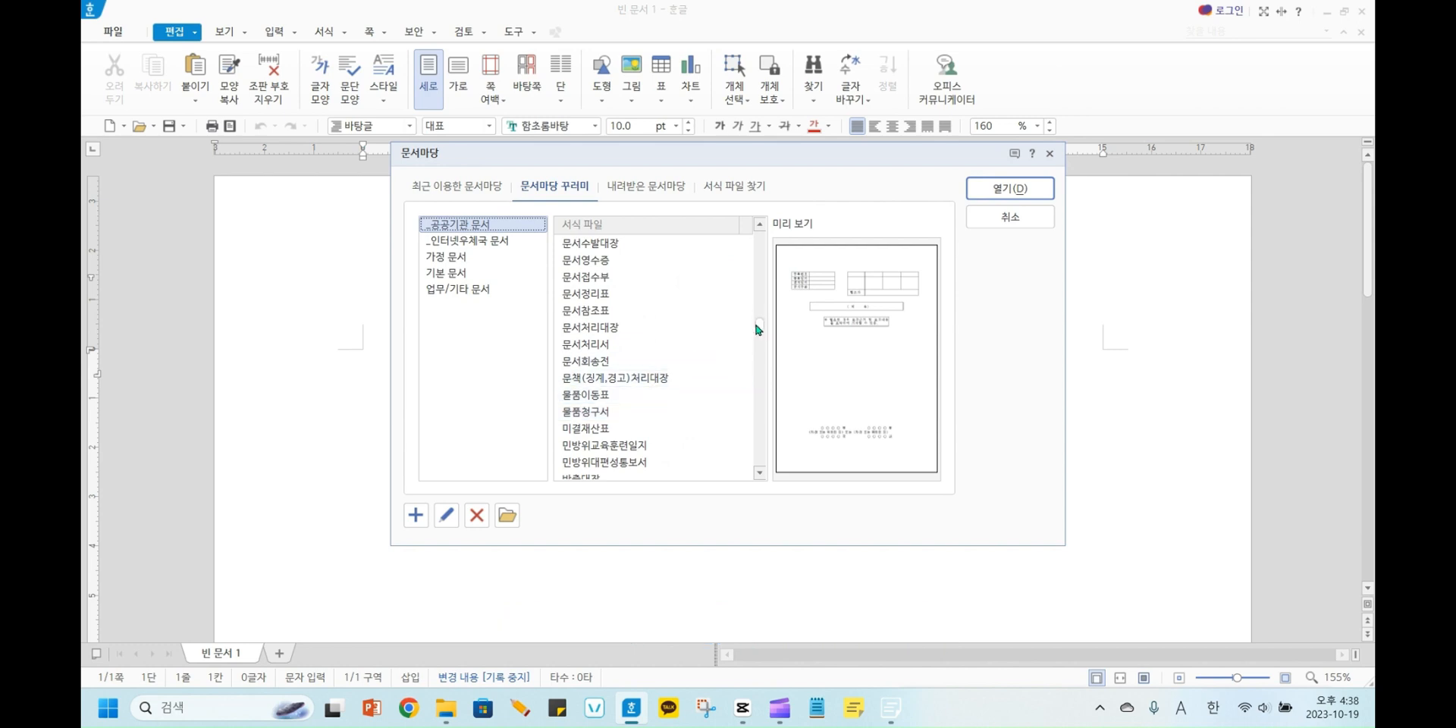
{"action": "left_click_drag", "start_coordinate": [762, 328], "coordinate": [766, 413]}
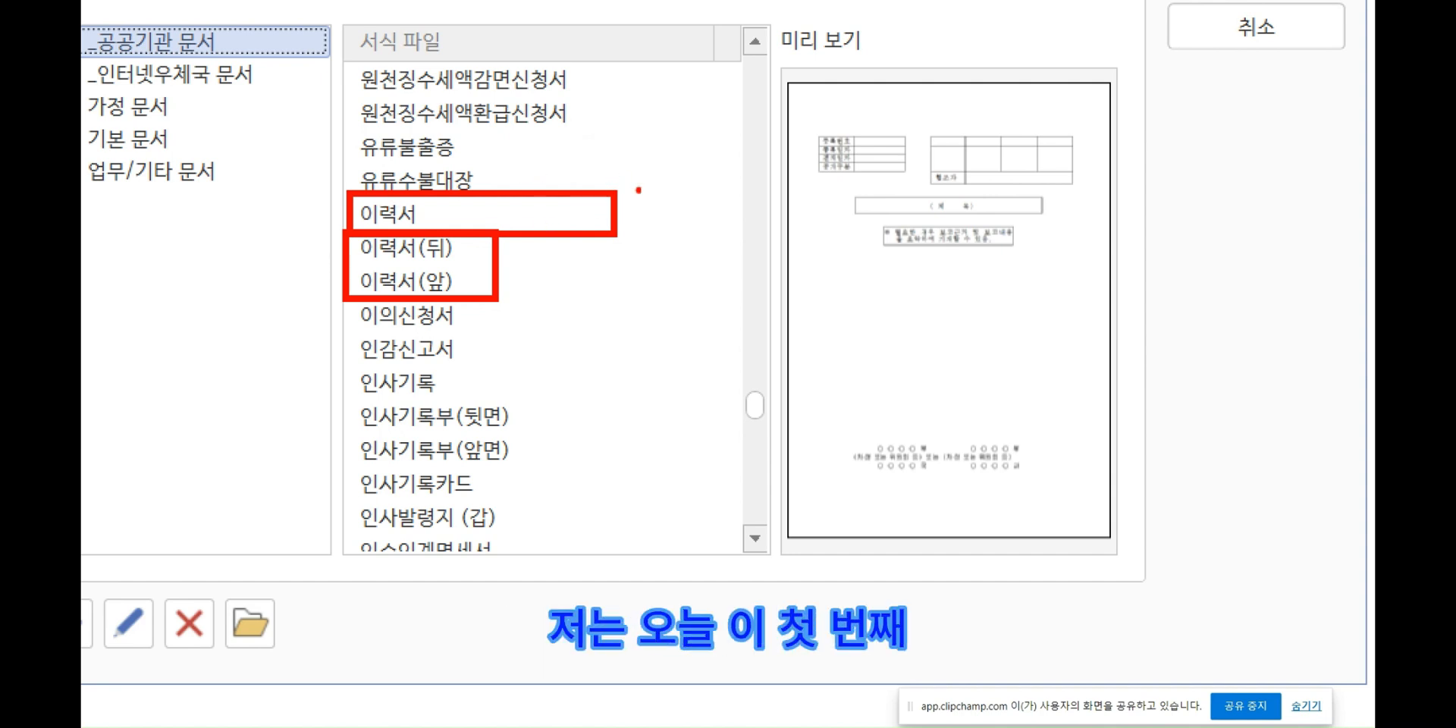
{"action": "mouse_move", "coordinate": [552, 168]}
{"action": "left_mouse_down"}
{"action": "mouse_move", "coordinate": [621, 173]}
{"action": "mouse_move", "coordinate": [641, 156]}
{"action": "left_mouse_up"}
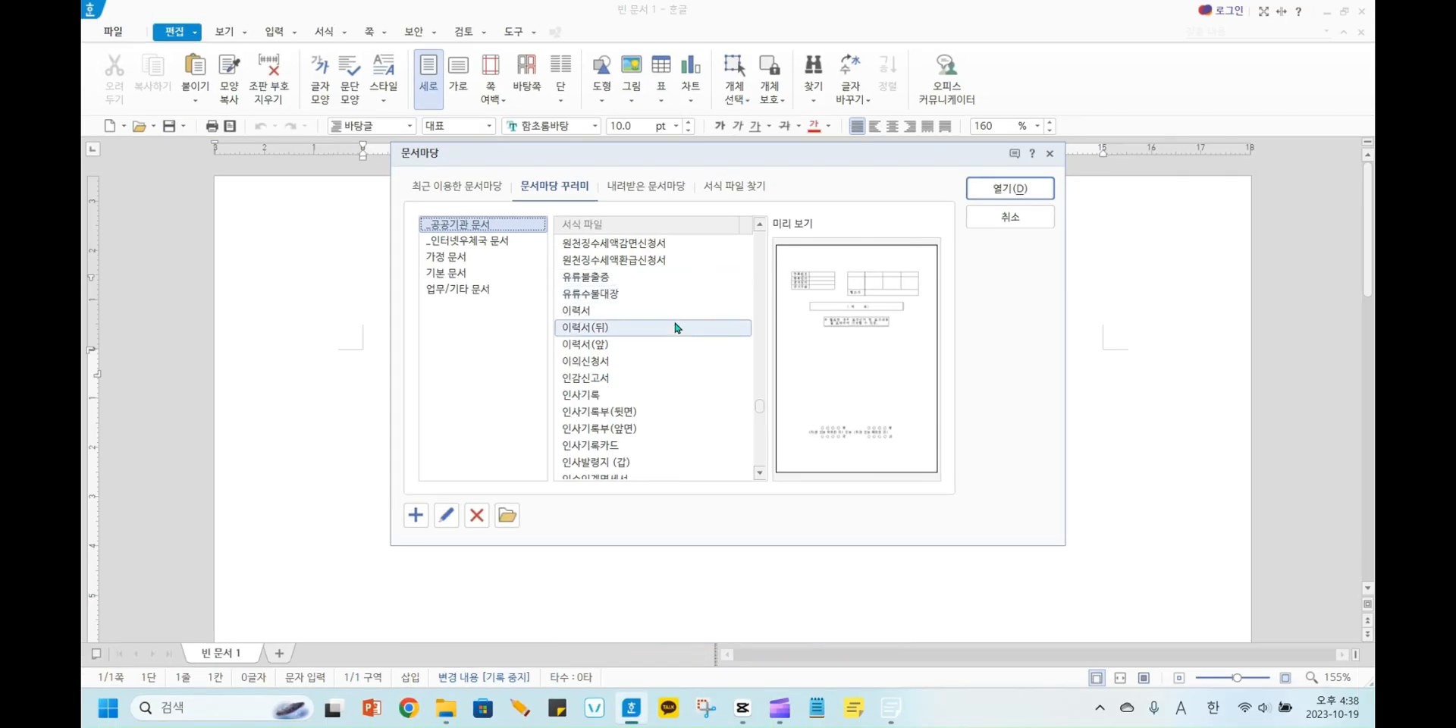
{"action": "left_click", "coordinate": [673, 310]}
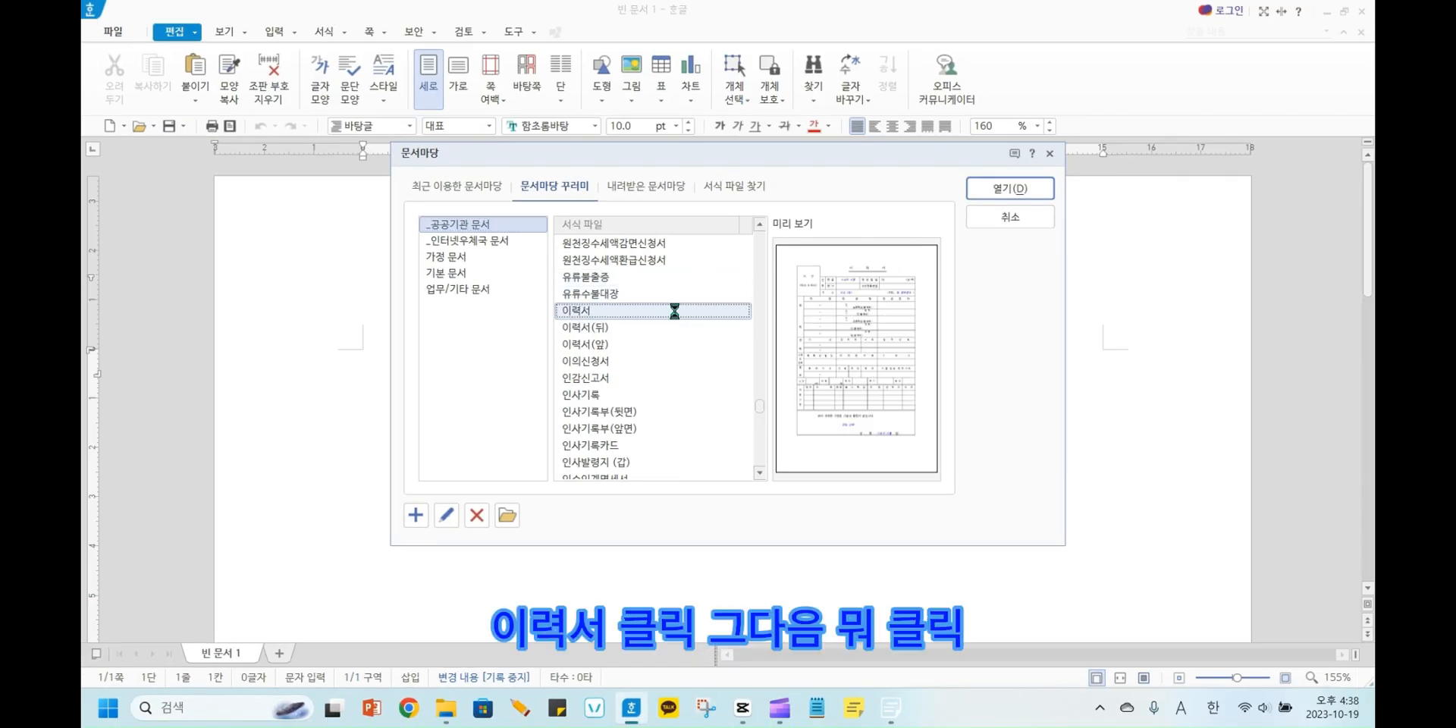
{"action": "left_click", "coordinate": [1018, 187]}
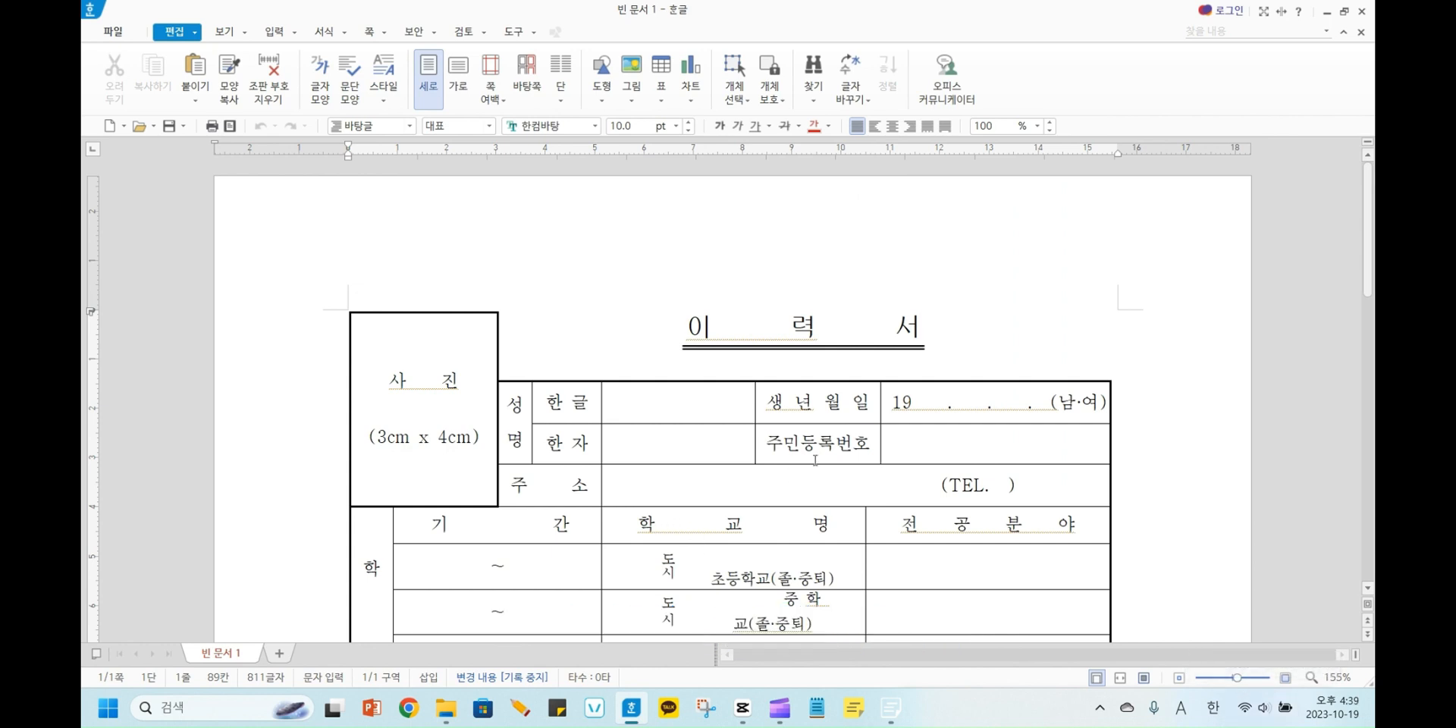
Delete the placeholder text "사진 (3cm x 4cm)" from the photo cell of the résumé form.
{"action": "scroll", "coordinate": [854, 425], "scroll_direction": "up", "scroll_amount": 3, "text": "ctrl"}
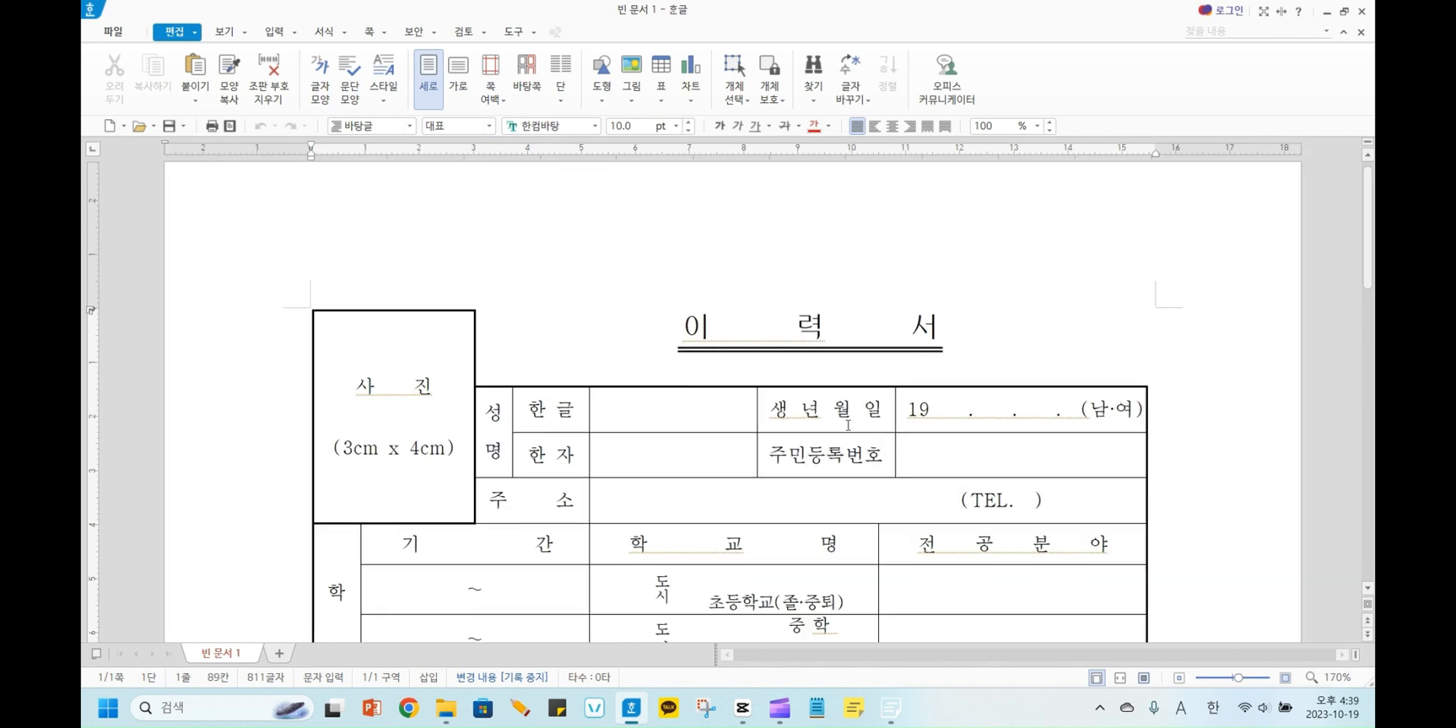
{"action": "scroll", "coordinate": [794, 430], "scroll_direction": "up", "scroll_amount": 2, "text": "ctrl"}
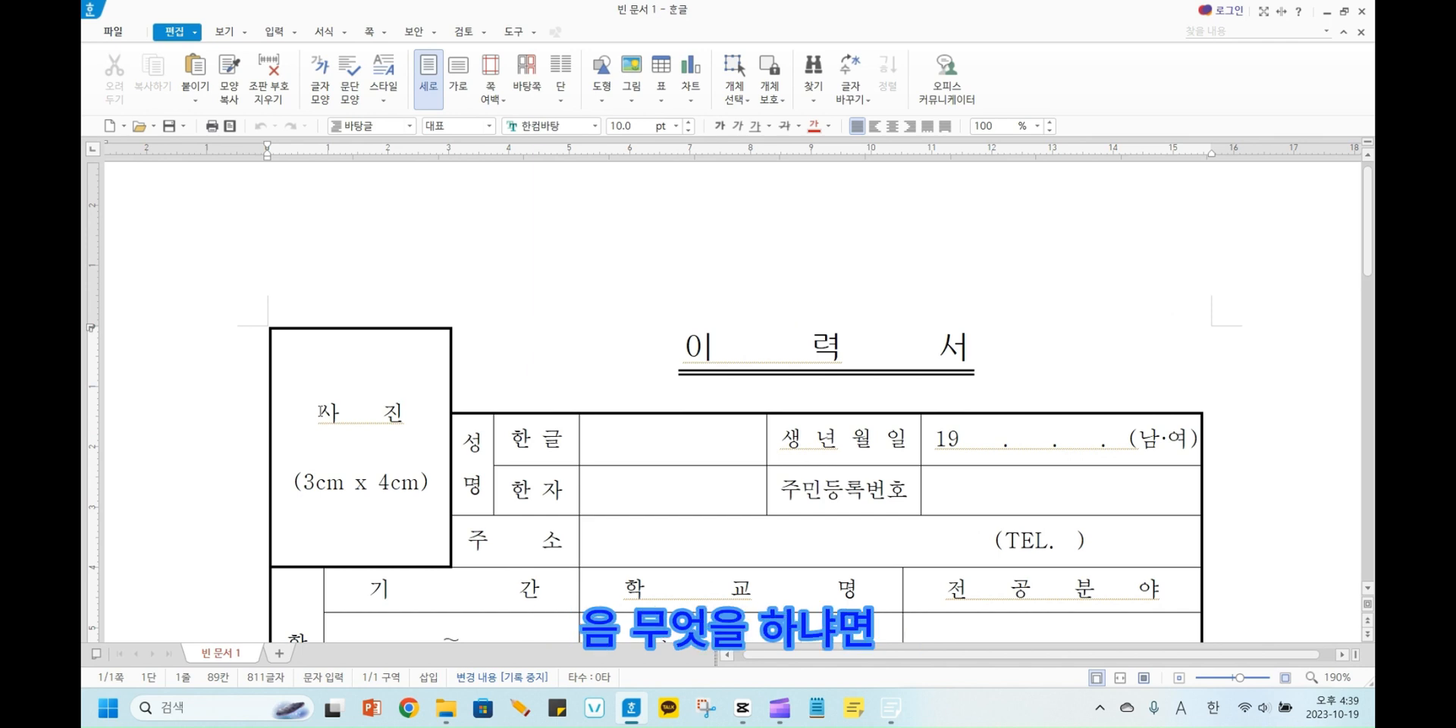
{"action": "left_click_drag", "start_coordinate": [318, 412], "coordinate": [436, 551]}
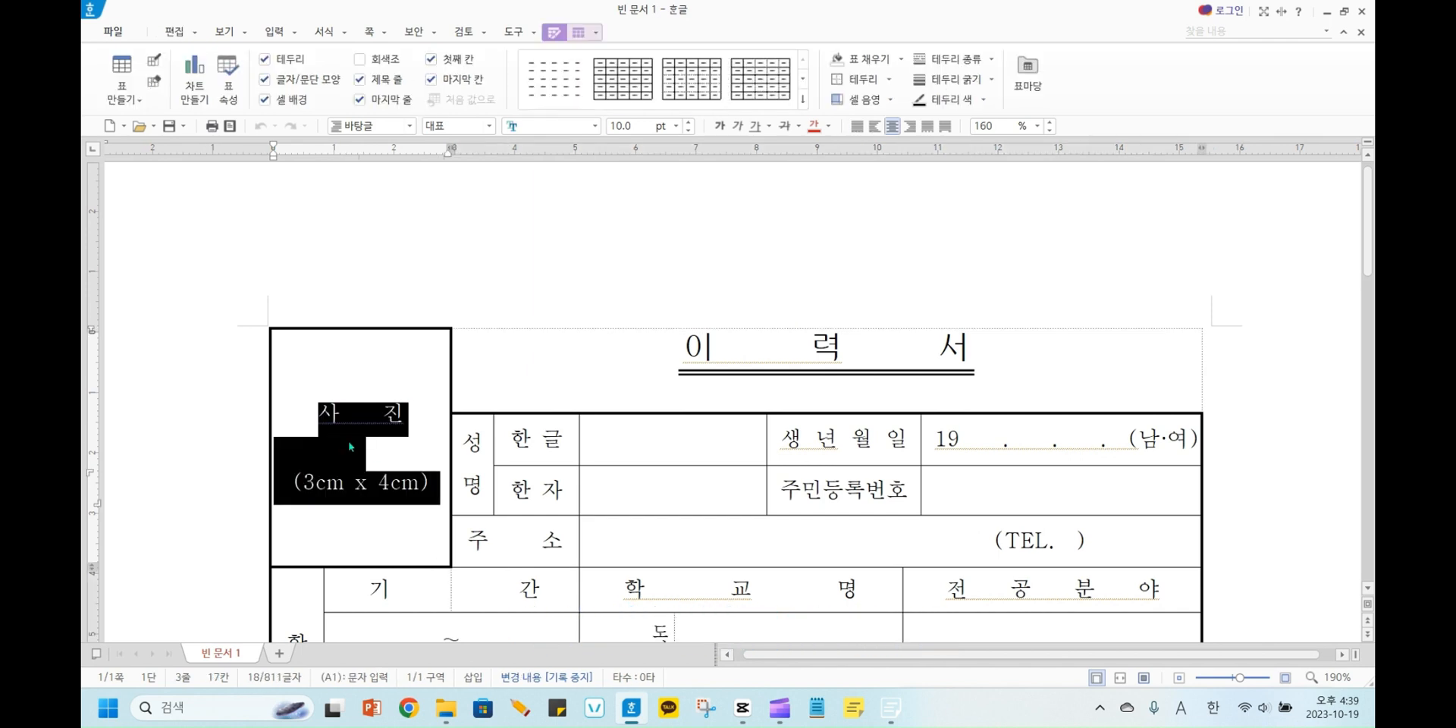
{"action": "left_click", "coordinate": [319, 412]}
{"action": "left_click_drag", "start_coordinate": [319, 412], "coordinate": [429, 493]}
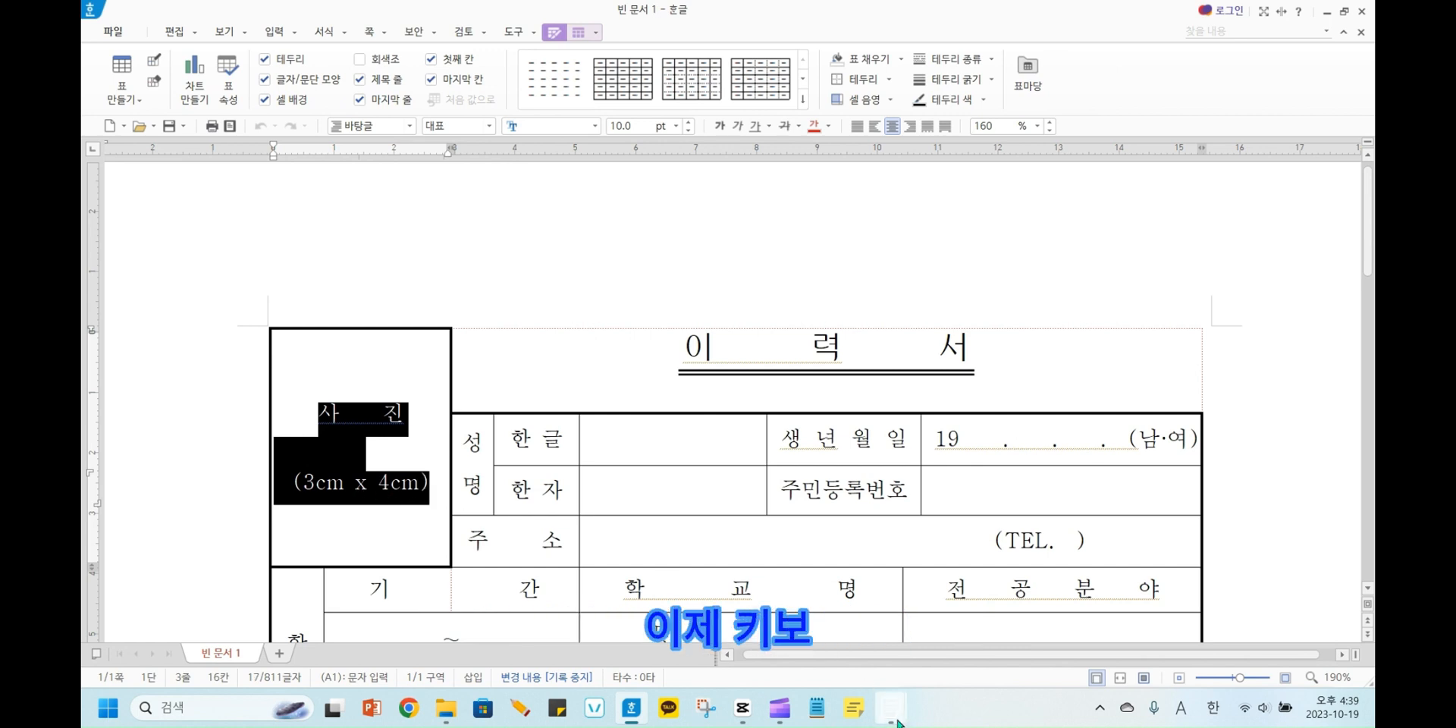
{"action": "mouse_move", "coordinate": [891, 707]}
{"action": "left_click", "coordinate": [978, 654]}
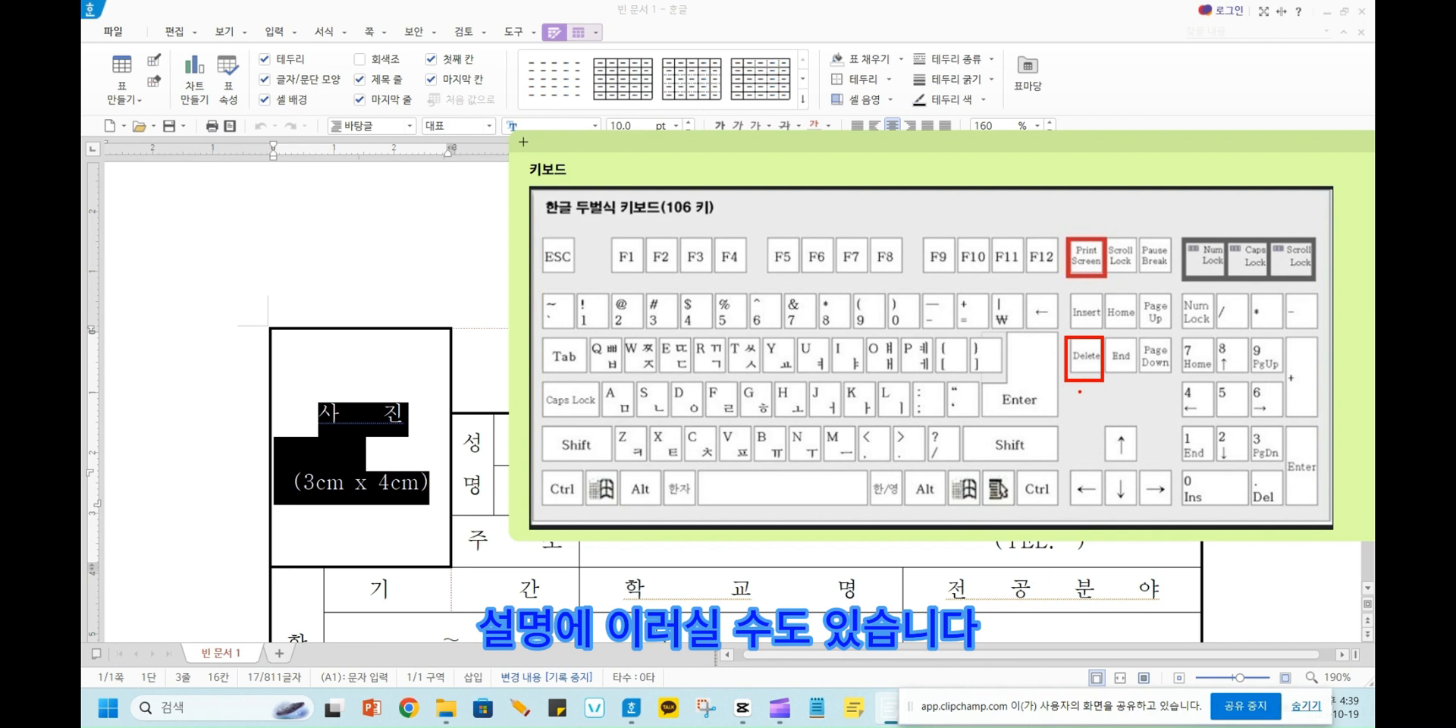
{"action": "mouse_move", "coordinate": [1079, 391]}
{"action": "left_mouse_down"}
{"action": "mouse_move", "coordinate": [1068, 405]}
{"action": "mouse_move", "coordinate": [1092, 416]}
{"action": "mouse_move", "coordinate": [1104, 398]}
{"action": "mouse_move", "coordinate": [1092, 436]}
{"action": "mouse_move", "coordinate": [1127, 419]}
{"action": "mouse_move", "coordinate": [1126, 393]}
{"action": "mouse_move", "coordinate": [1165, 442]}
{"action": "left_mouse_up"}
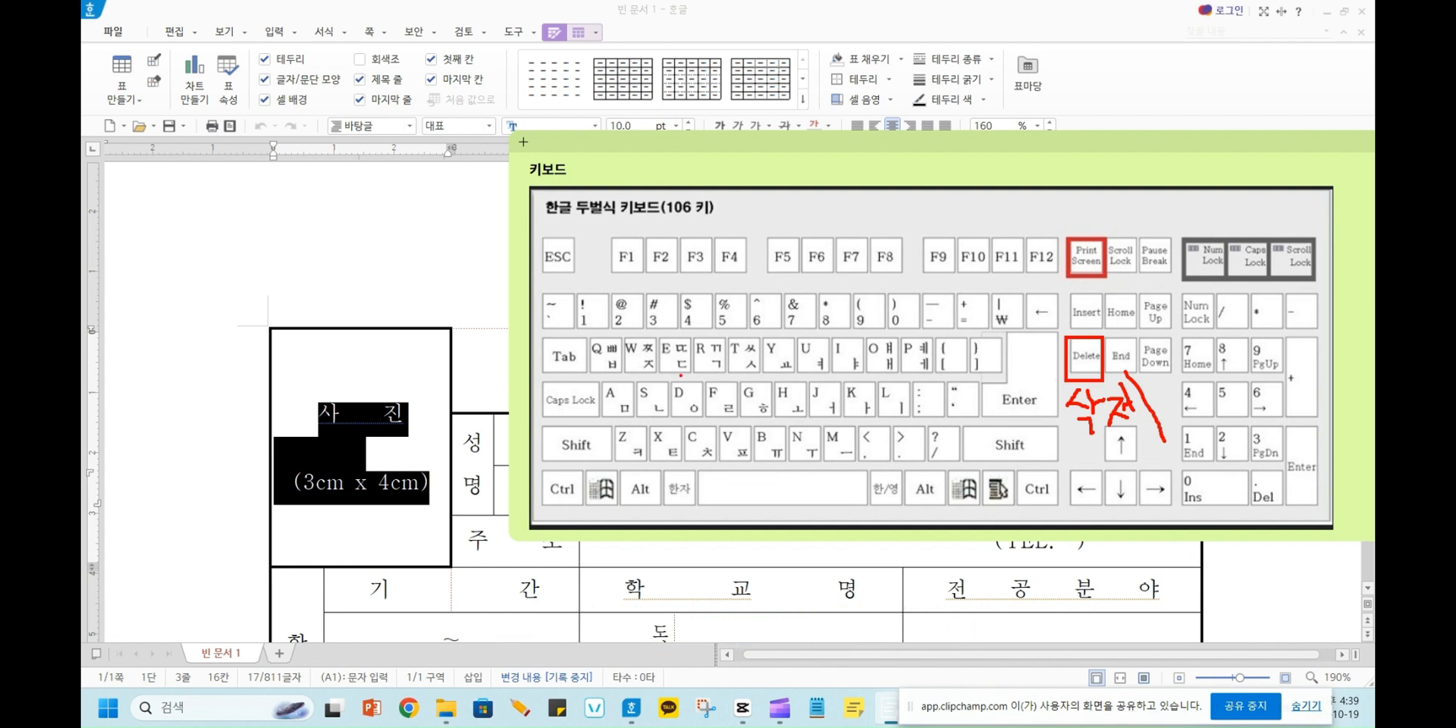
{"action": "left_click", "coordinate": [361, 412]}
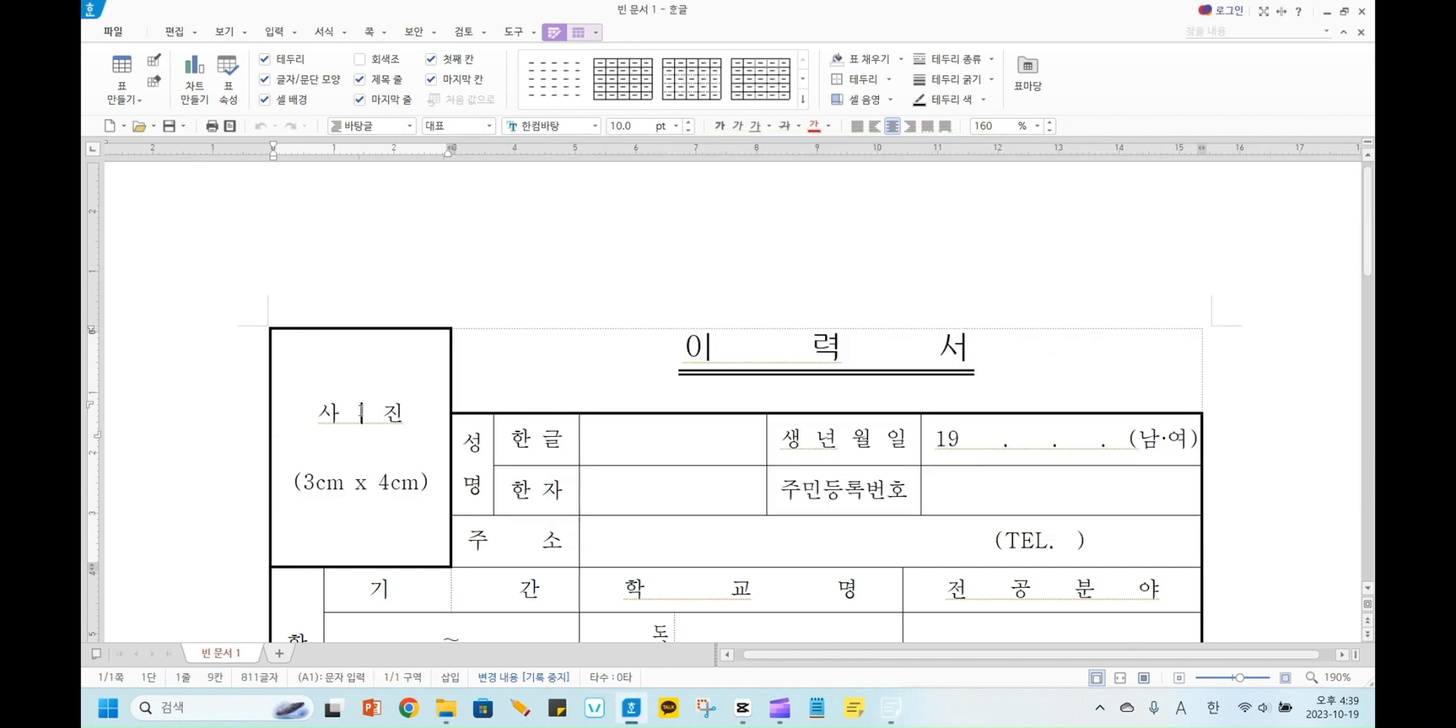
{"action": "left_click_drag", "start_coordinate": [318, 413], "coordinate": [444, 515]}
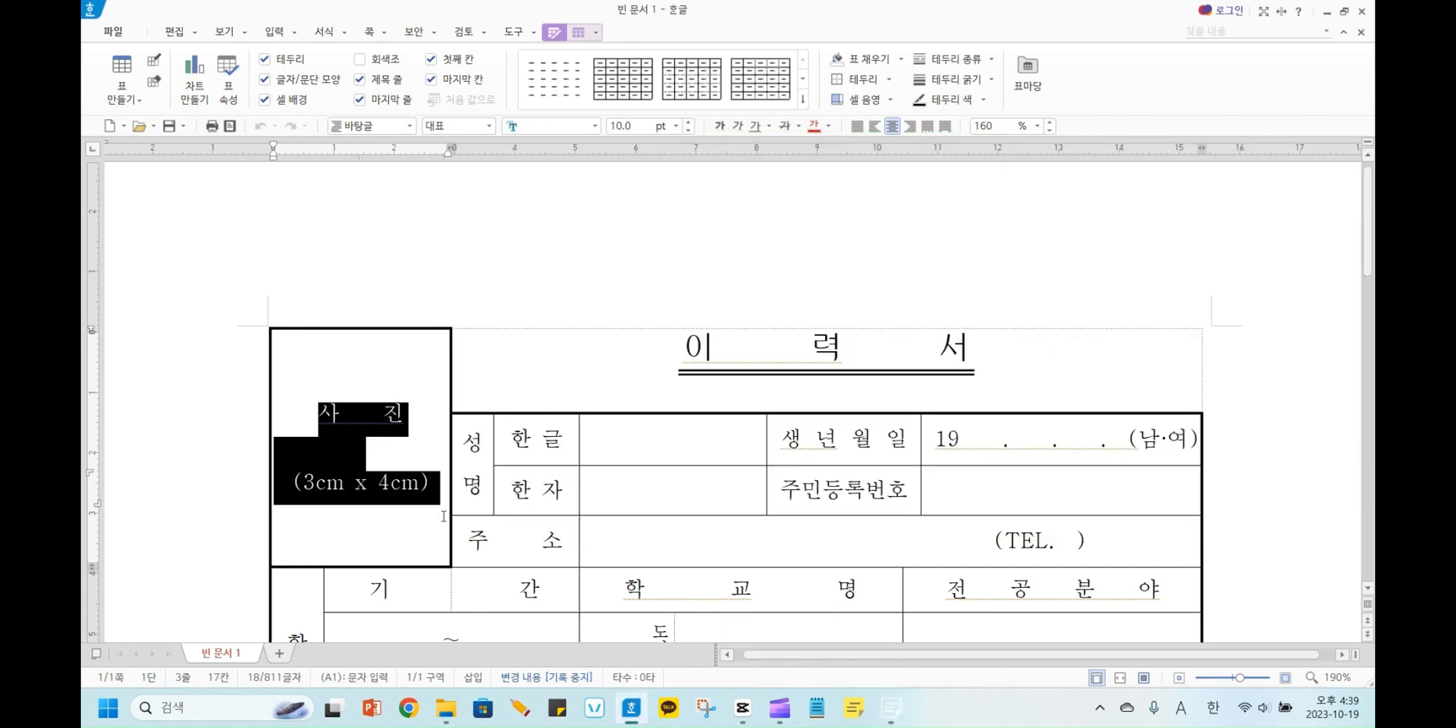
{"action": "key", "text": "Delete"}
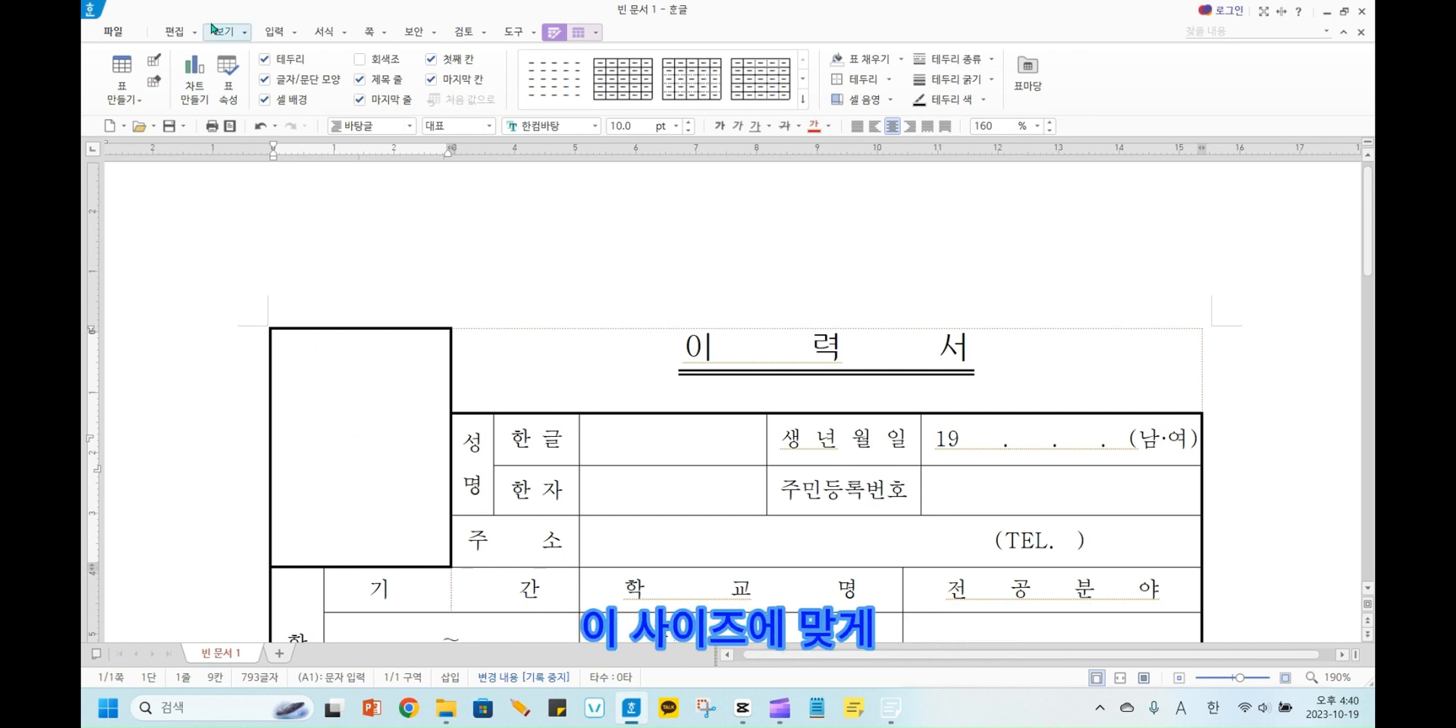
Insert the picture 아이유 from the 다운로드 folder into the empty photo cell, embedded and fitted to the cell size.
{"action": "left_click", "coordinate": [174, 33]}
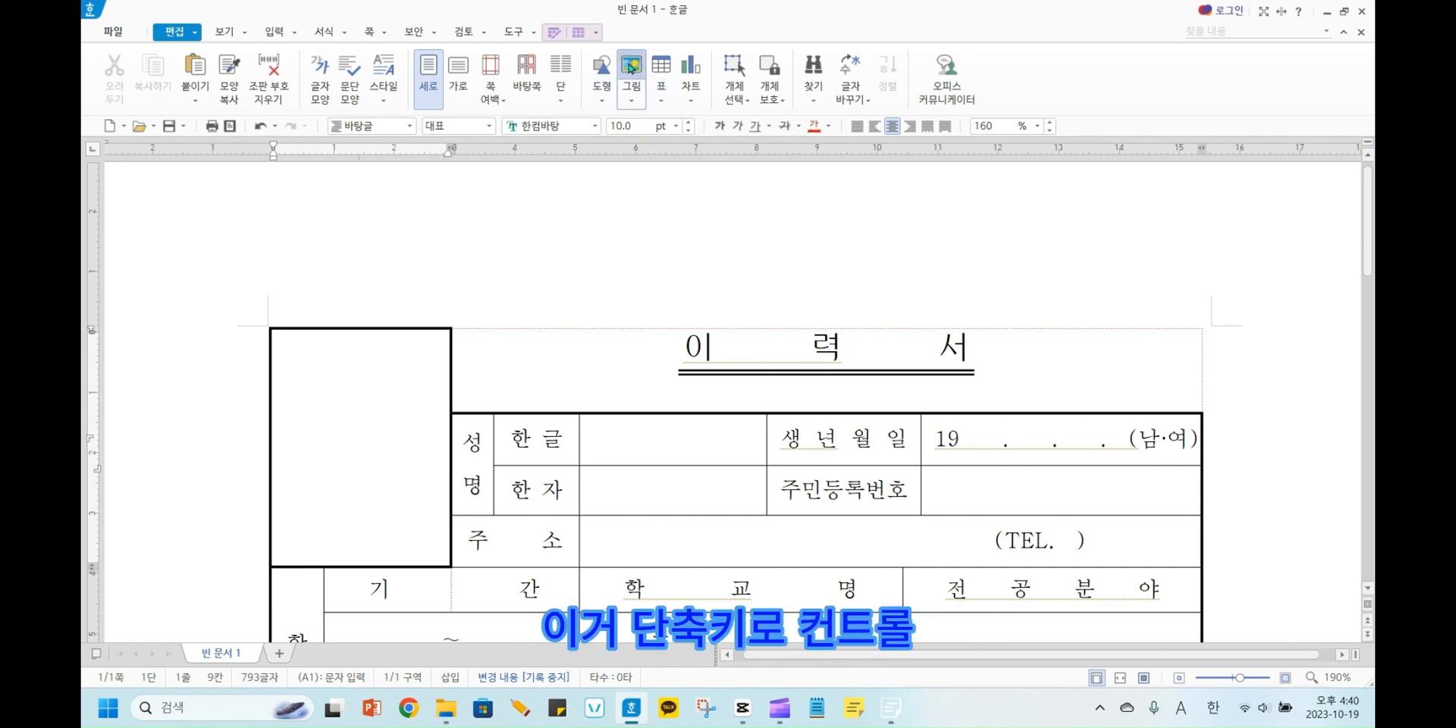
{"action": "key", "text": "ctrl+n"}
{"action": "key", "text": "i"}
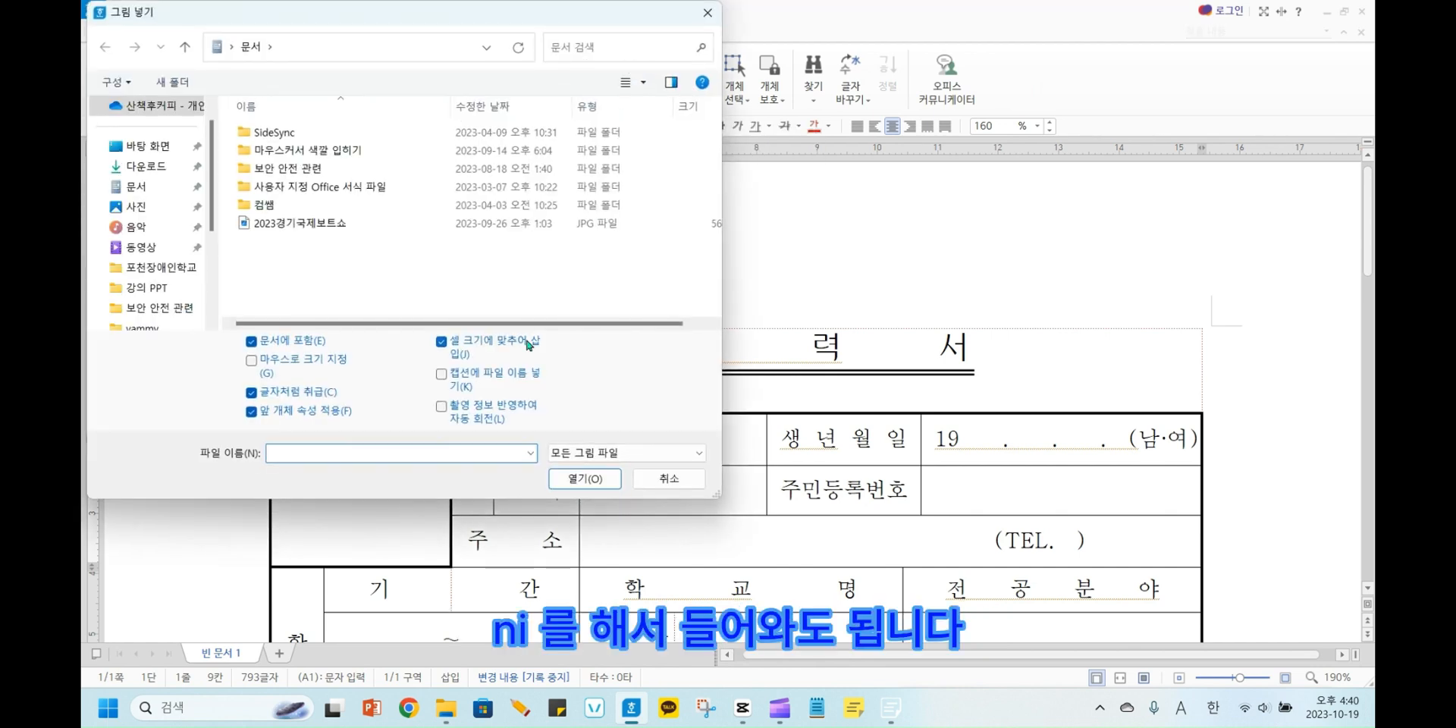
{"action": "mouse_move", "coordinate": [446, 708]}
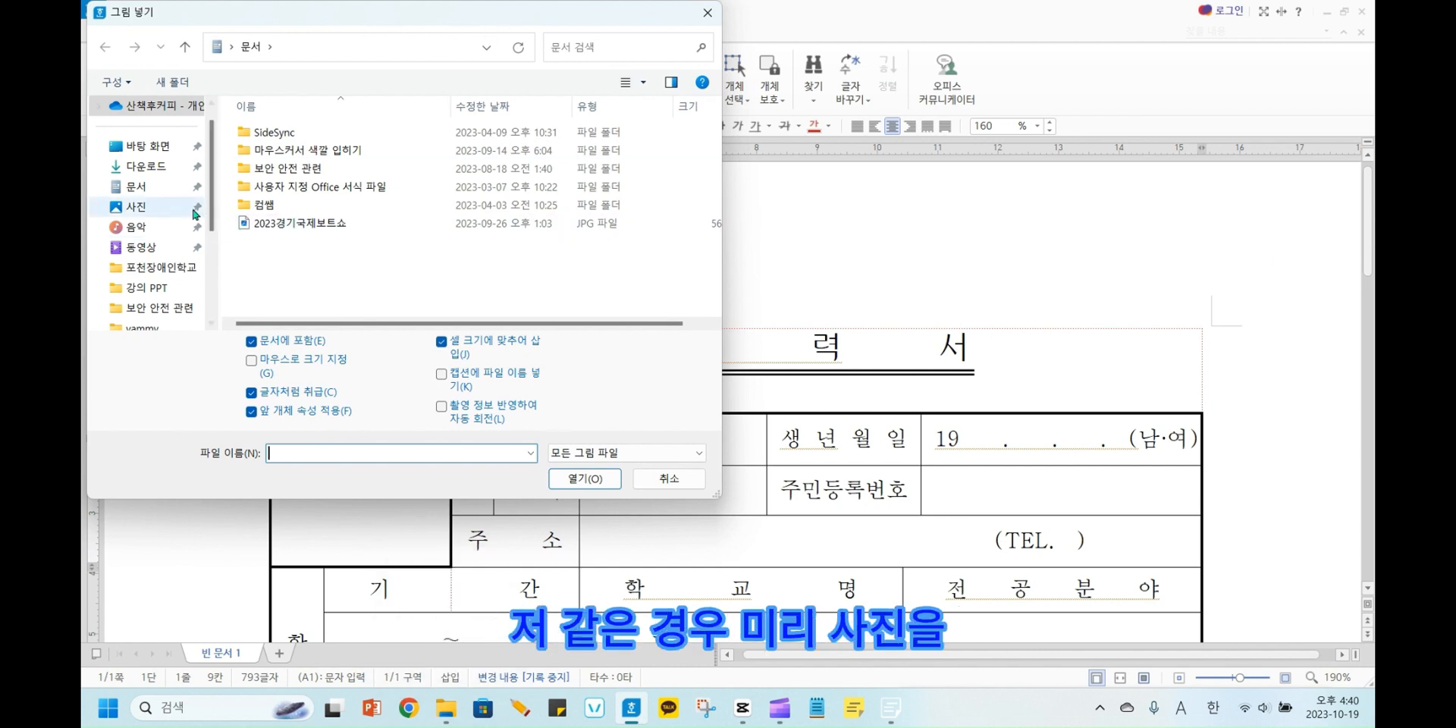
{"action": "left_click", "coordinate": [173, 170]}
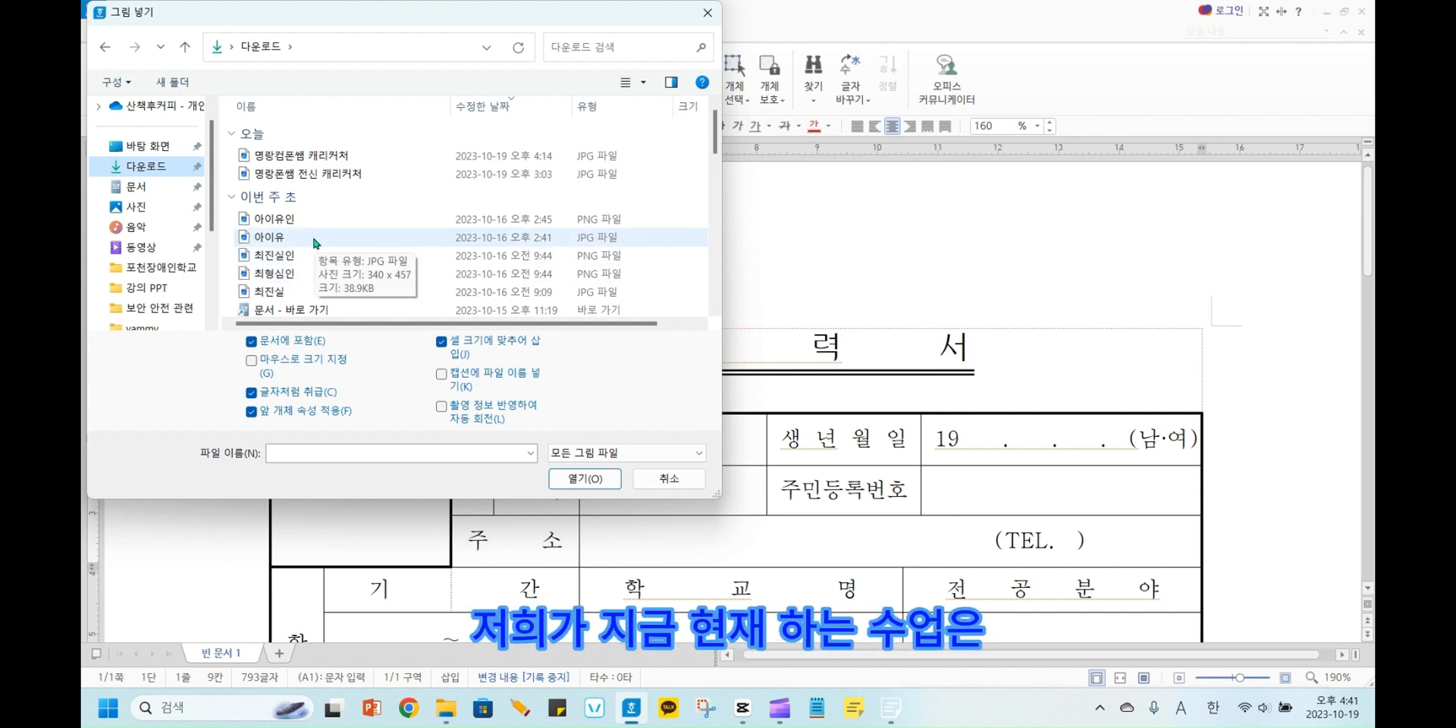
{"action": "left_click", "coordinate": [315, 238]}
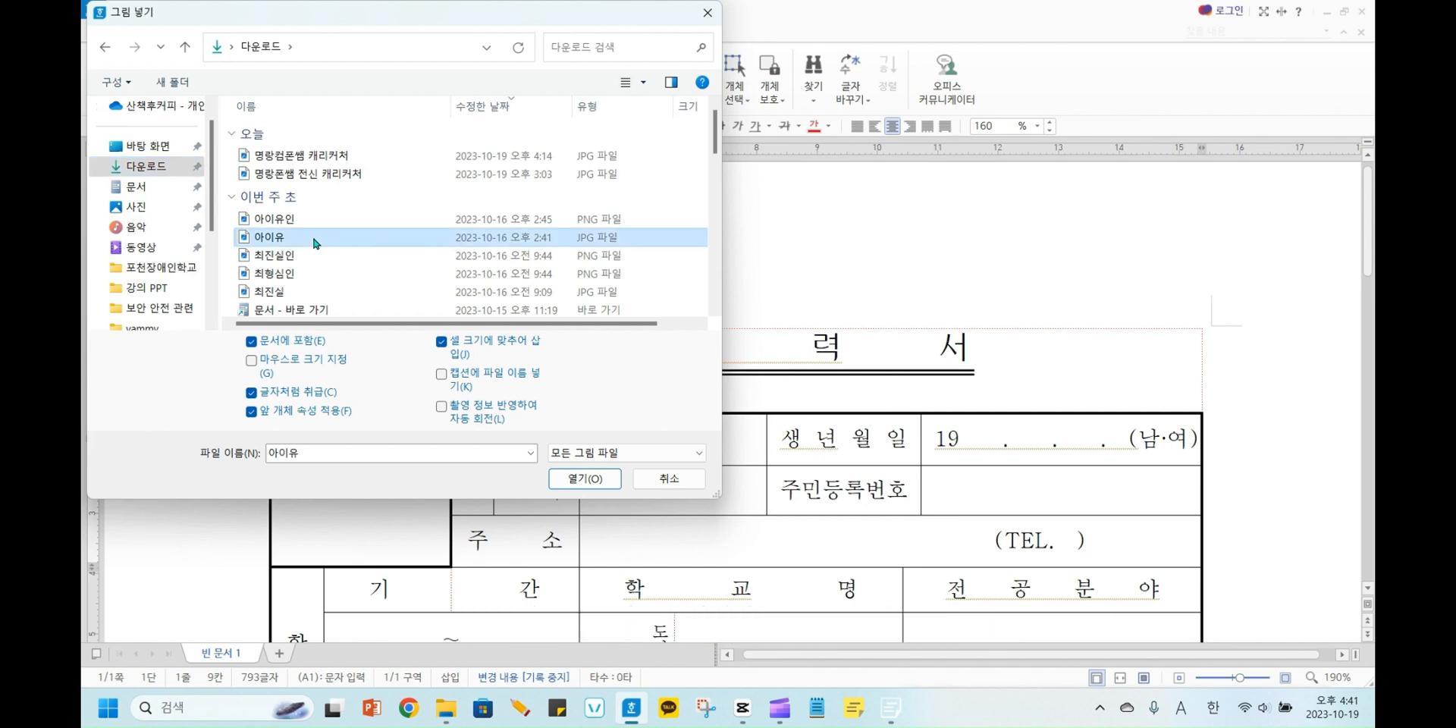
{"action": "left_click", "coordinate": [603, 481]}
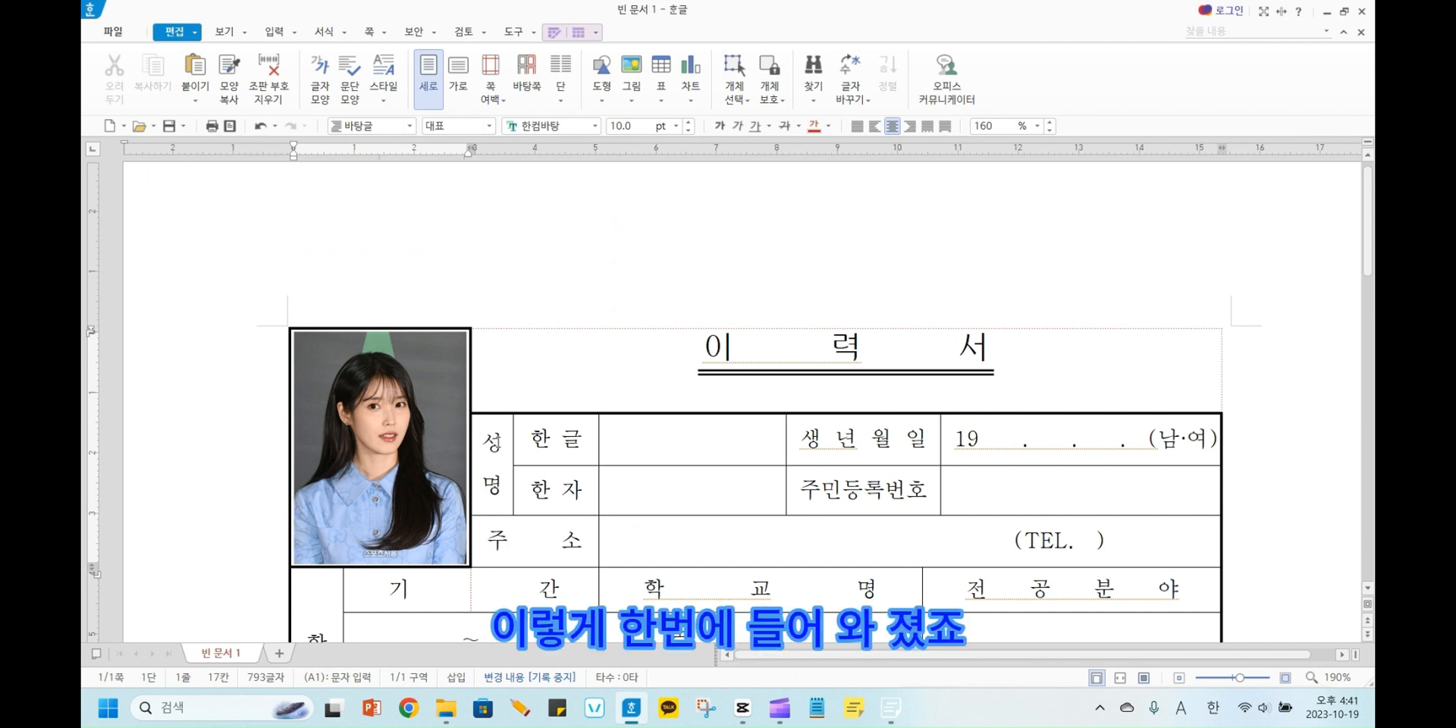
Reduce the height of the inserted résumé photo to about 34 mm, keeping its width.
{"action": "left_click", "coordinate": [431, 437]}
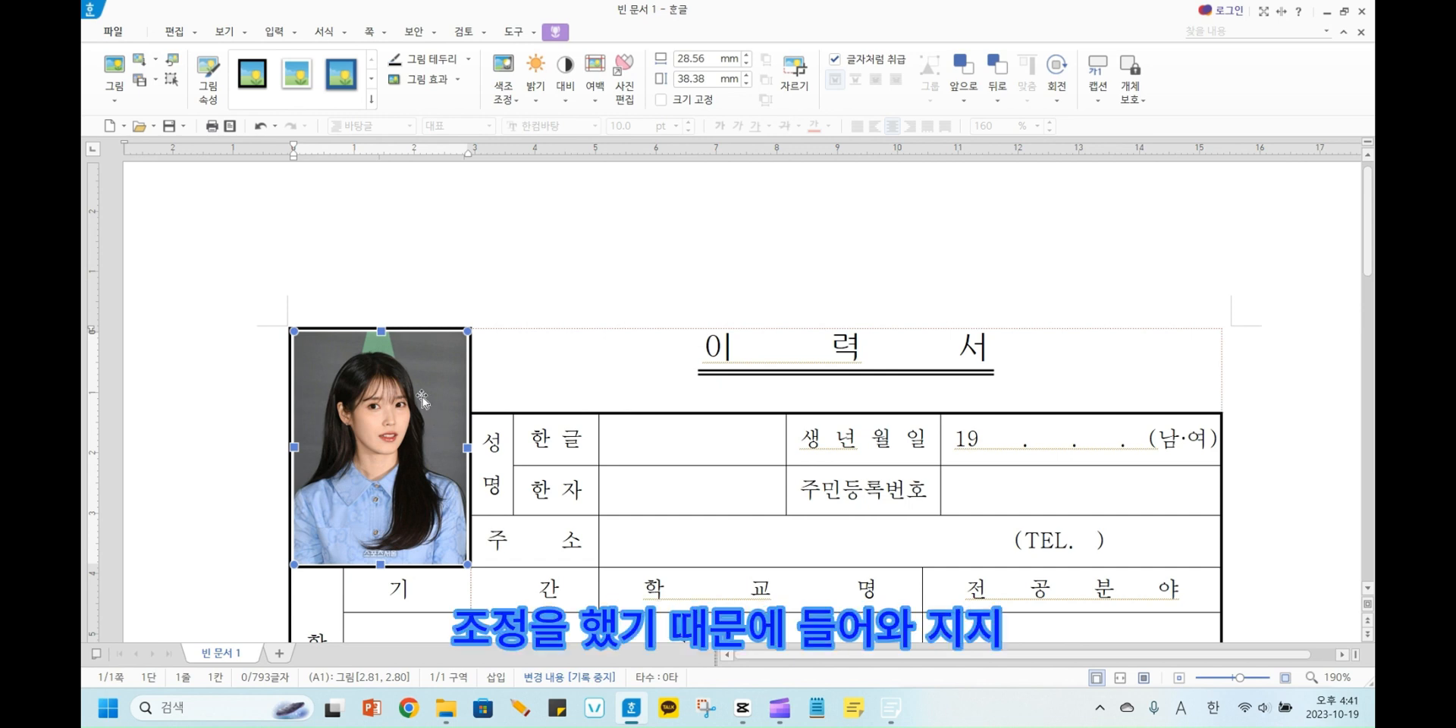
{"action": "left_click_drag", "start_coordinate": [381, 332], "coordinate": [382, 346]}
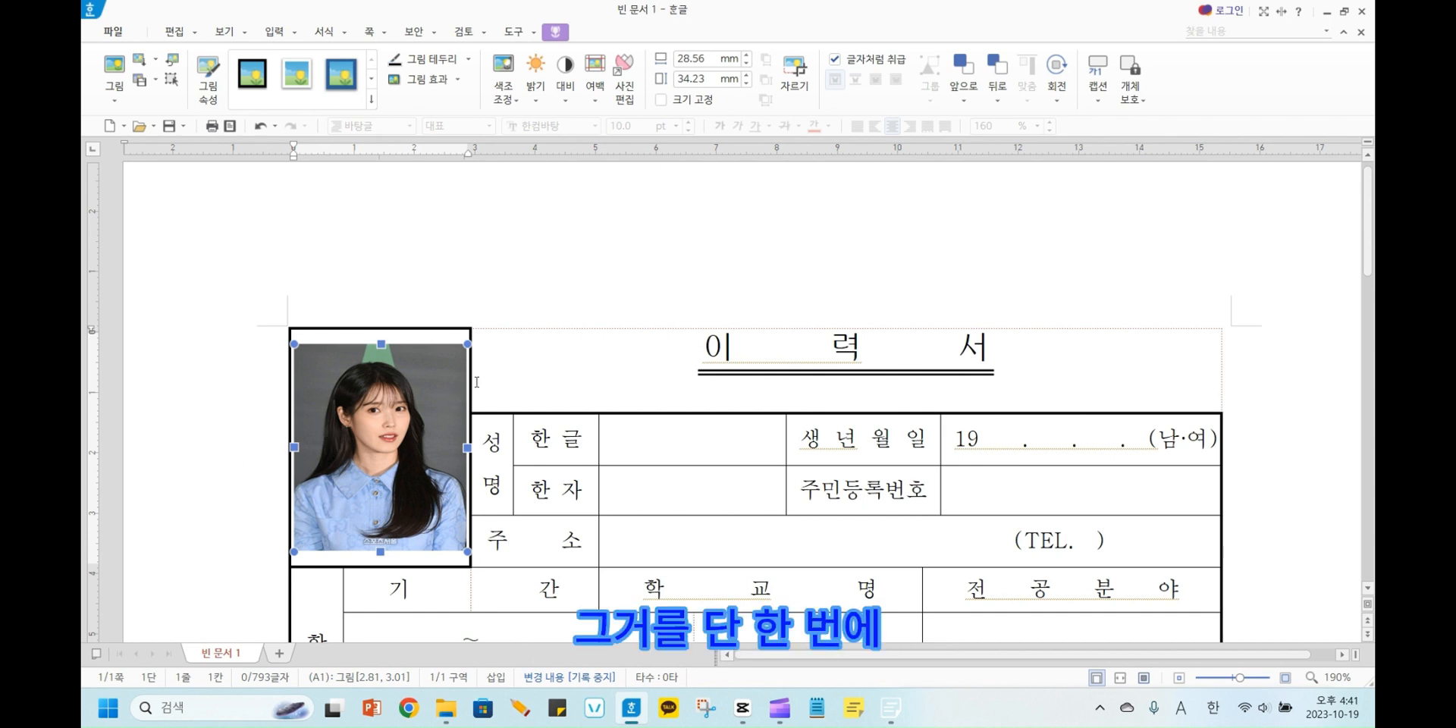
Delete the inserted picture from the photo cell of the résumé form.
{"action": "left_click", "coordinate": [540, 367]}
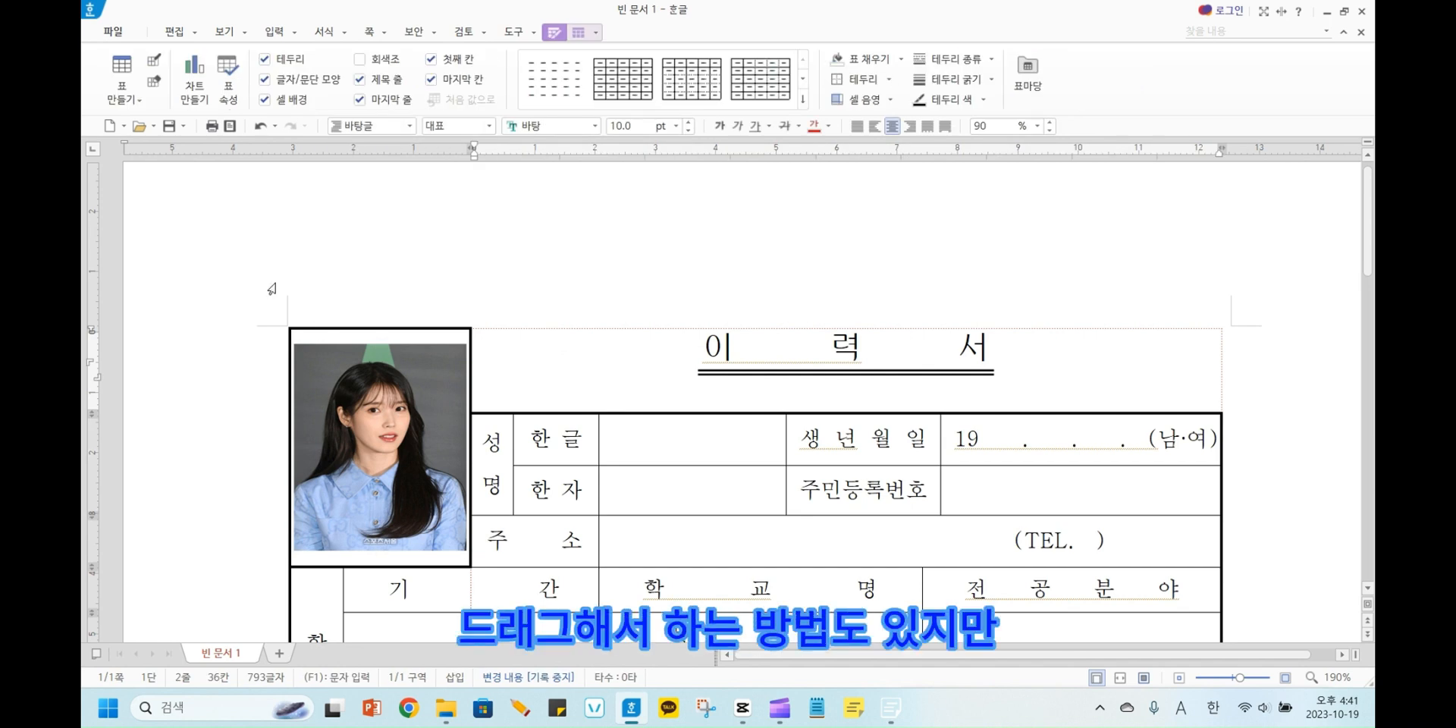
{"action": "left_click", "coordinate": [316, 371]}
{"action": "key", "text": "Delete"}
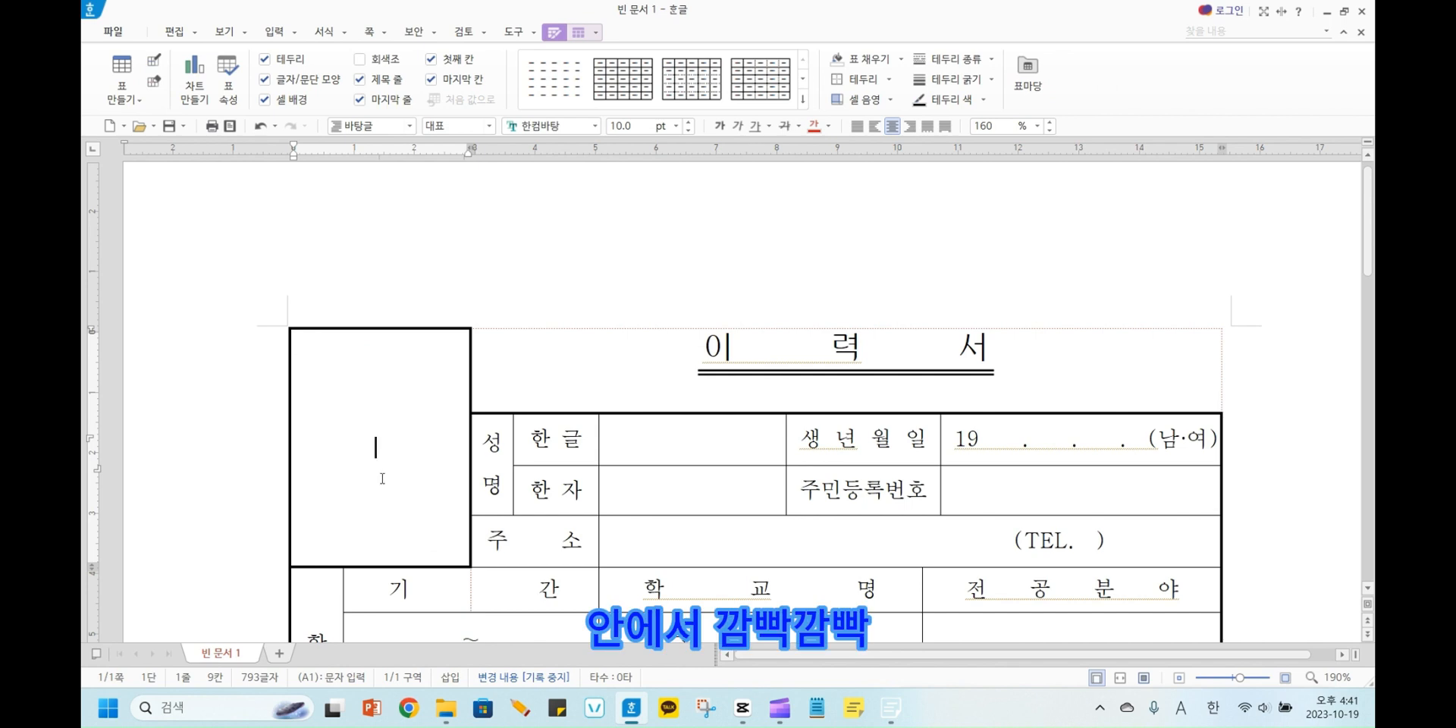
{"action": "left_click", "coordinate": [420, 458]}
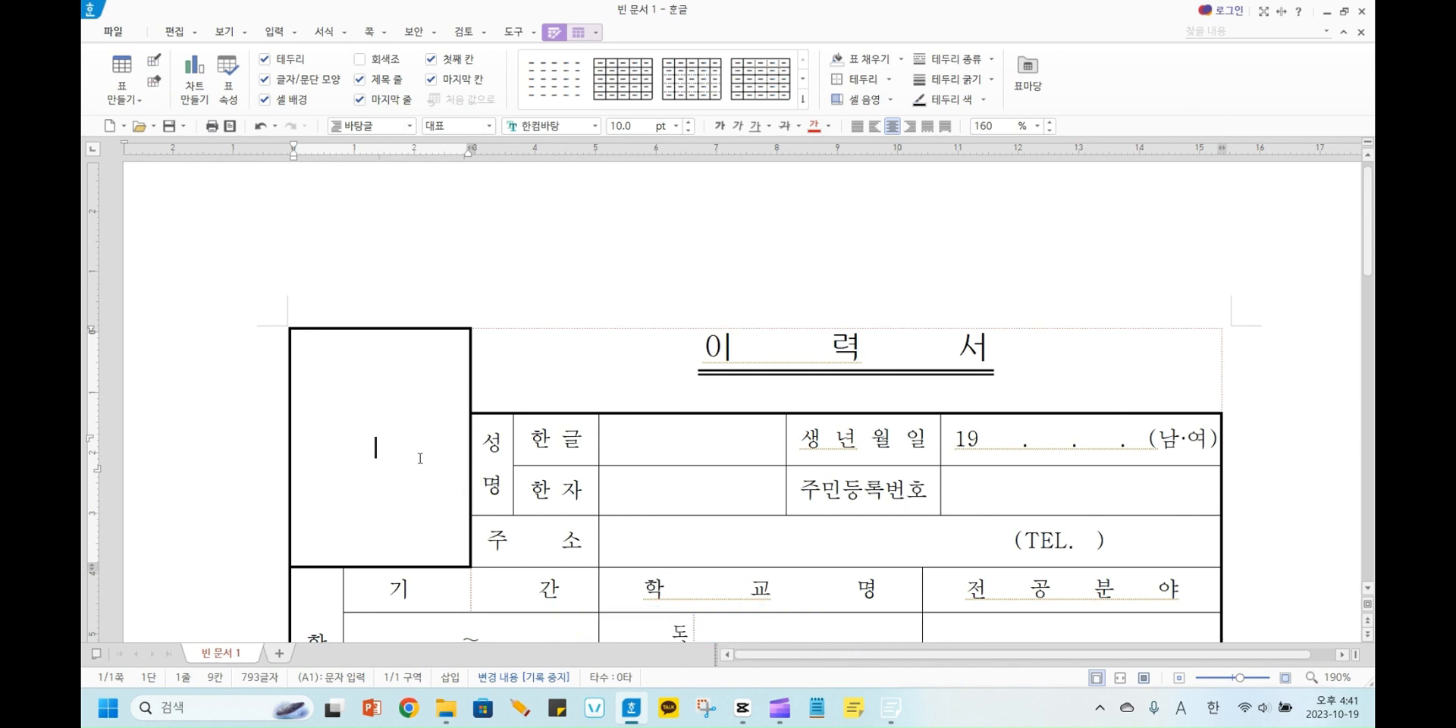
{"action": "left_click", "coordinate": [420, 458]}
{"action": "left_click", "coordinate": [379, 452]}
{"action": "right_click", "coordinate": [379, 453]}
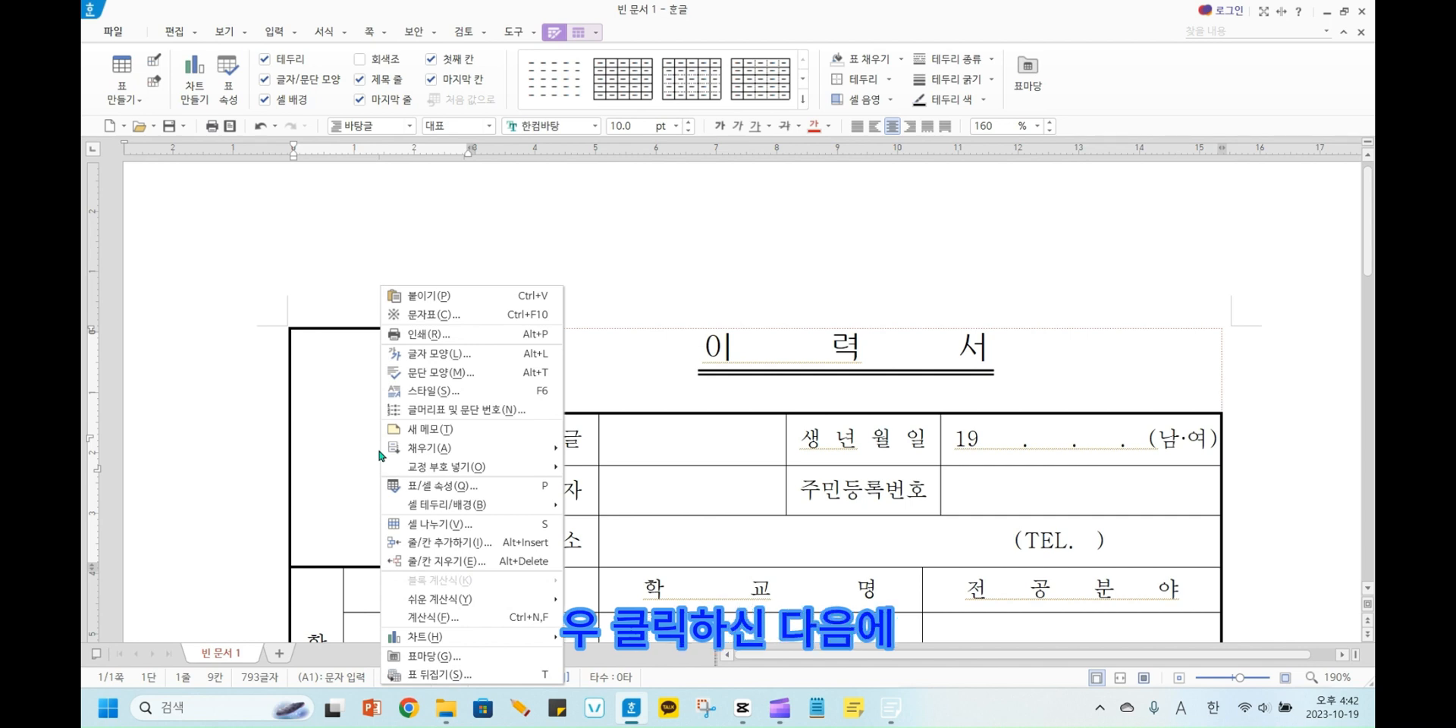
{"action": "mouse_move", "coordinate": [453, 511]}
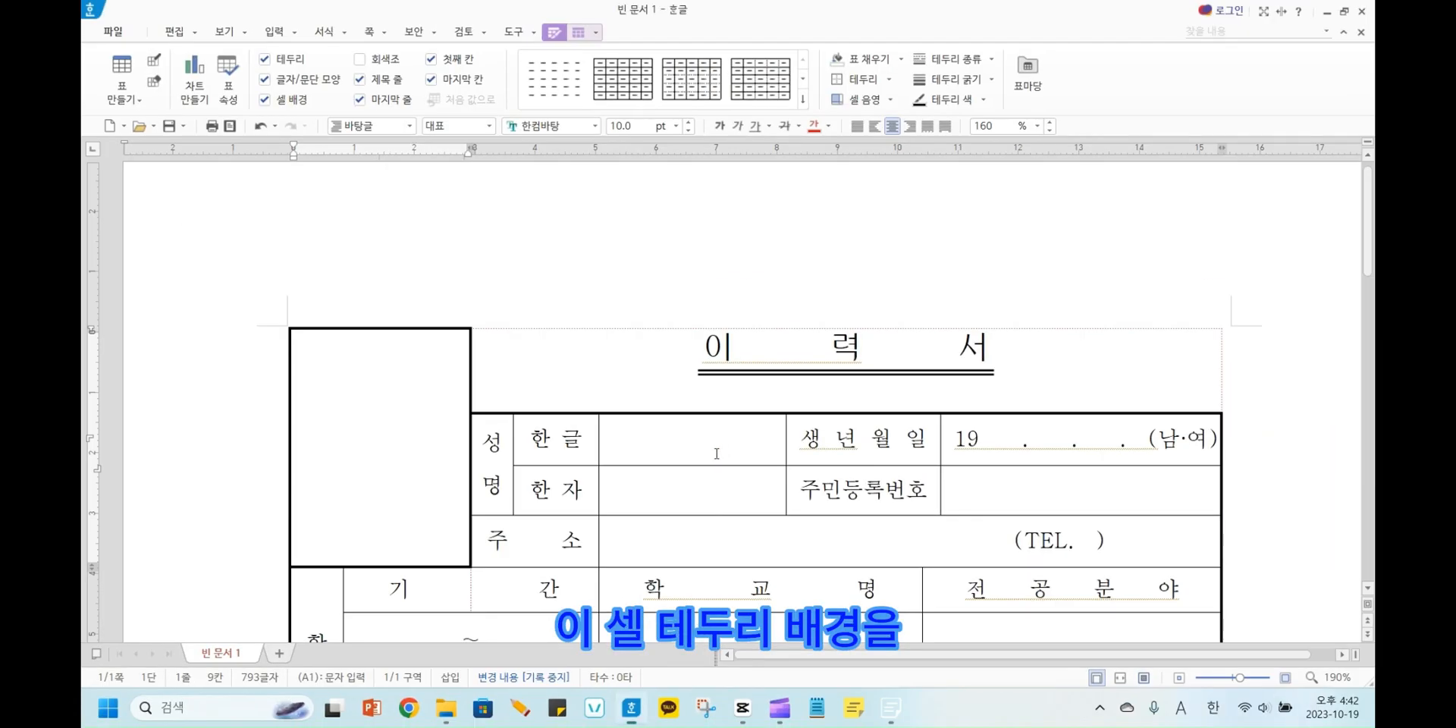
{"action": "left_click", "coordinate": [366, 457]}
{"action": "right_click", "coordinate": [365, 461]}
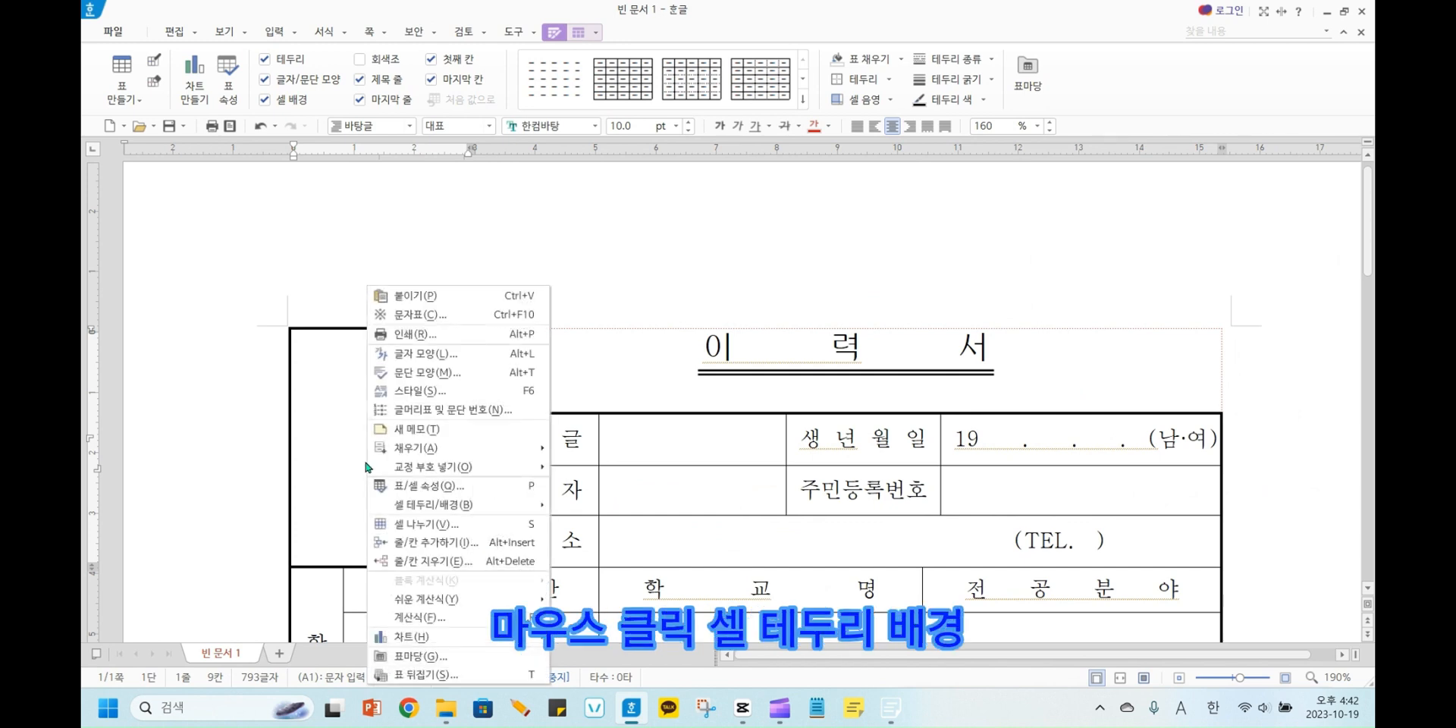
{"action": "mouse_move", "coordinate": [417, 509]}
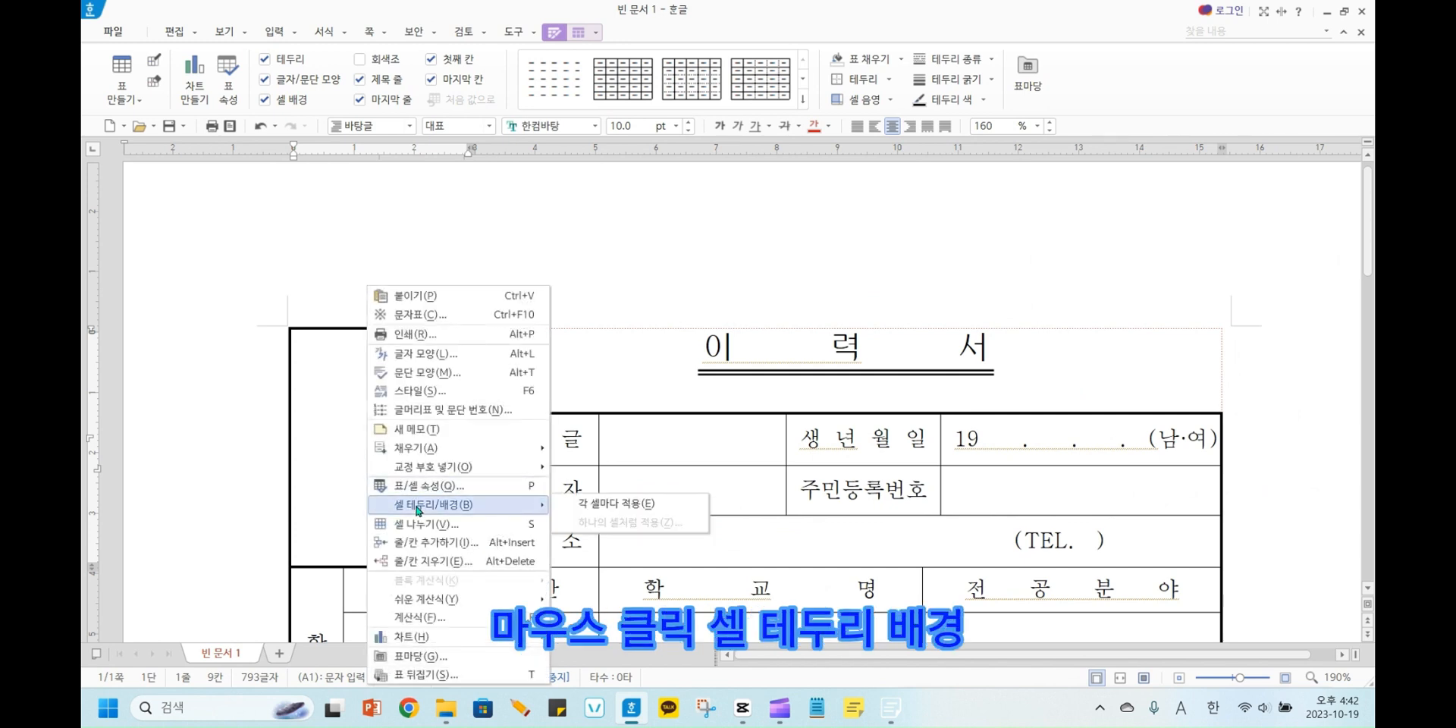
{"action": "left_click", "coordinate": [587, 504]}
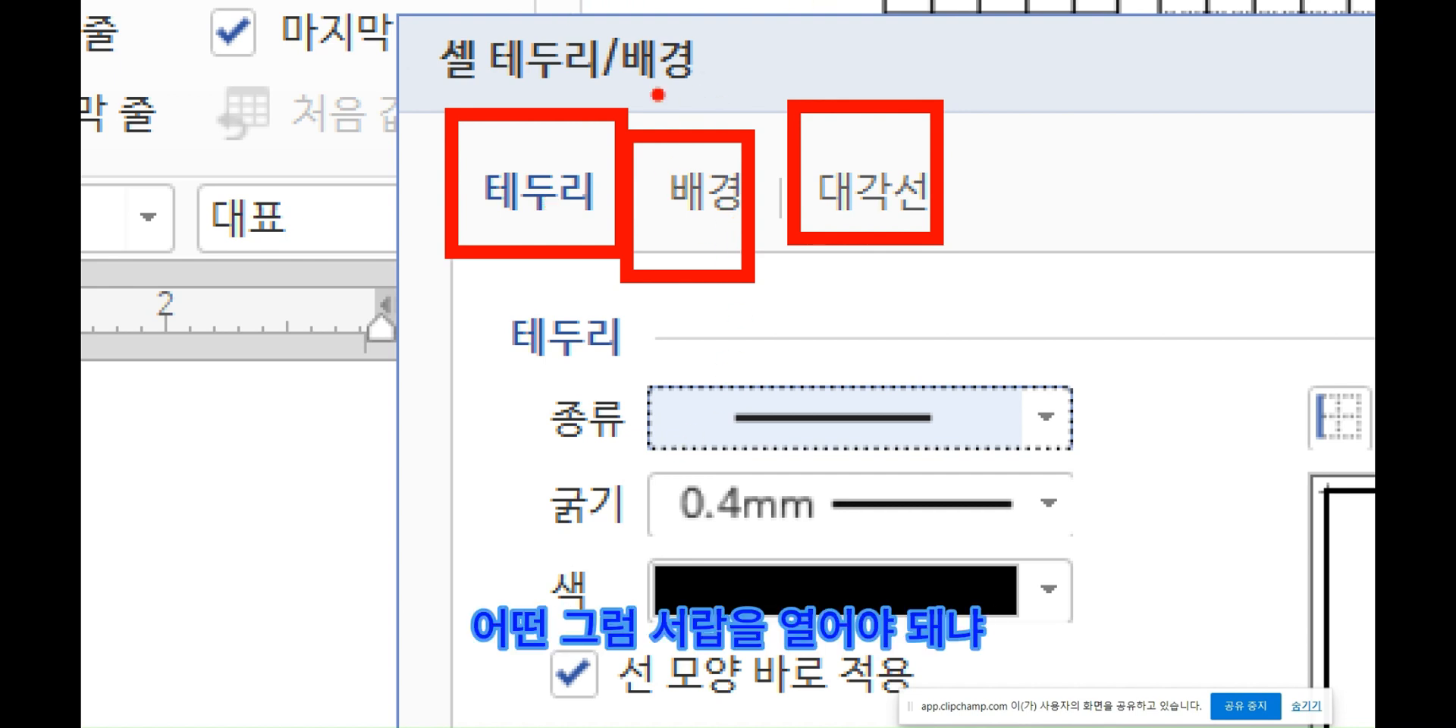
{"action": "mouse_move", "coordinate": [657, 93]}
{"action": "left_mouse_down"}
{"action": "mouse_move", "coordinate": [696, 193]}
{"action": "mouse_move", "coordinate": [762, 52]}
{"action": "left_mouse_up"}
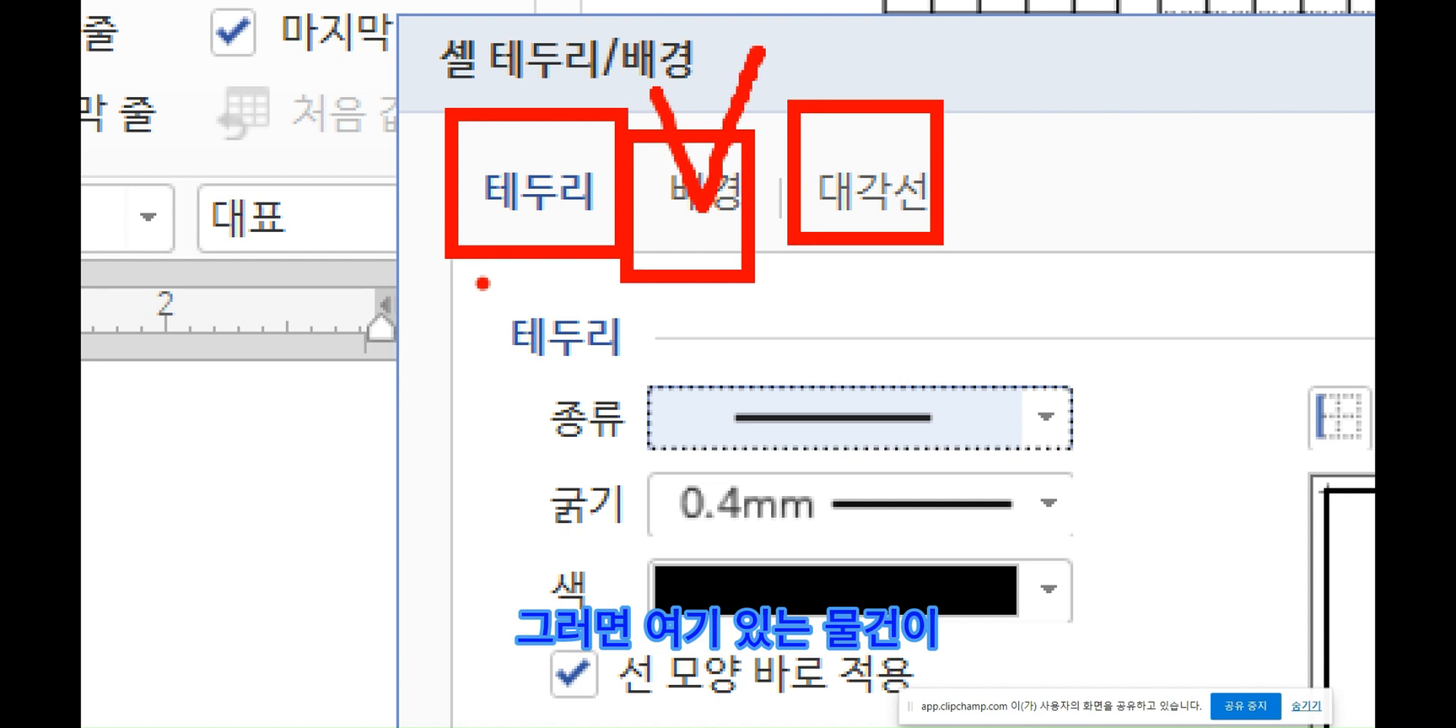
{"action": "left_click_drag", "start_coordinate": [476, 278], "coordinate": [1357, 648]}
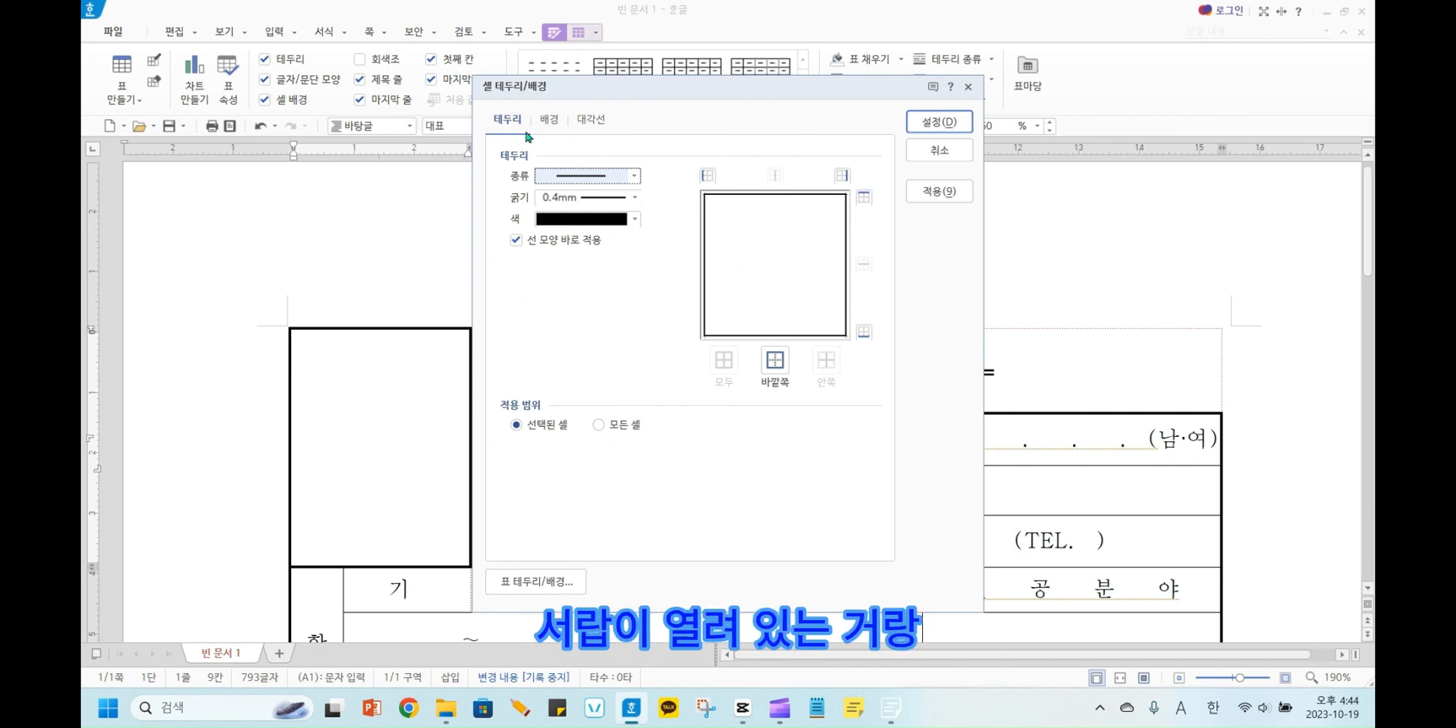
{"action": "key", "text": "ctrl+1"}
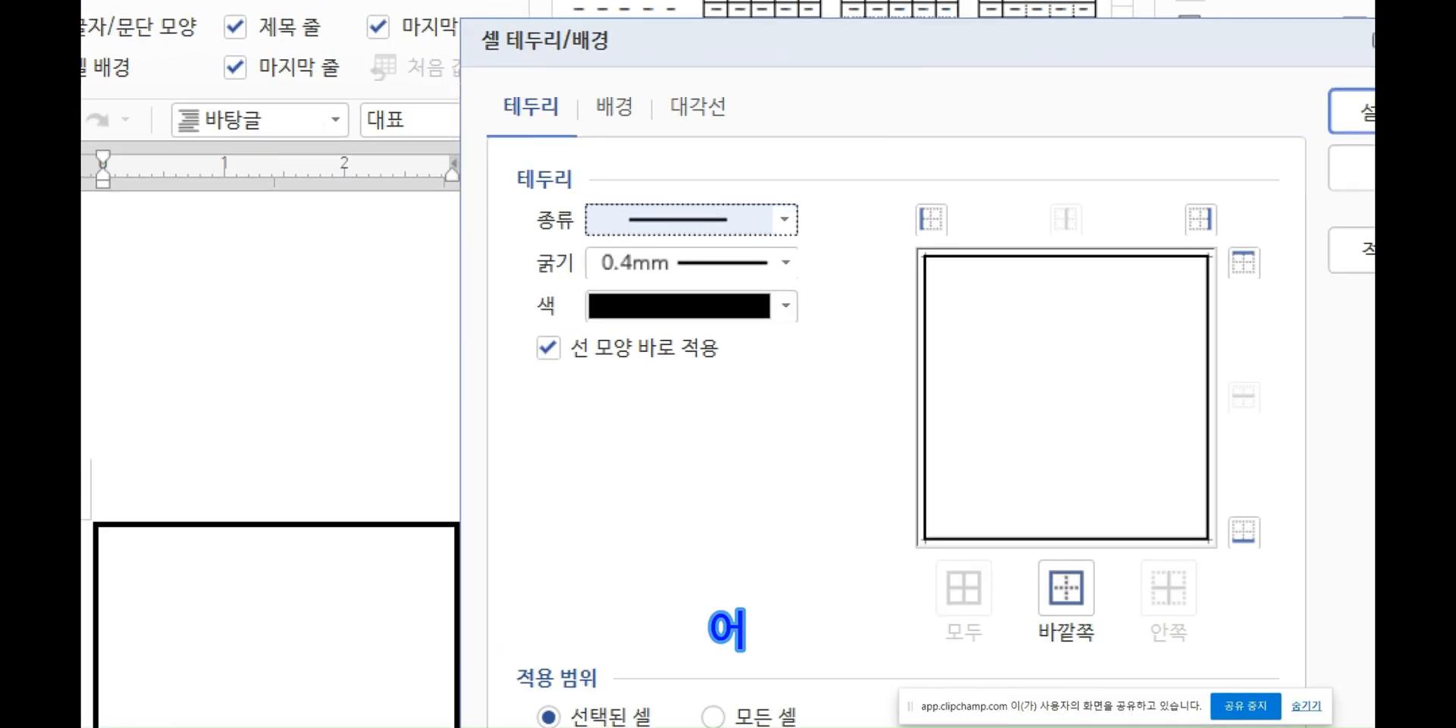
{"action": "mouse_move", "coordinate": [479, 125]}
{"action": "left_mouse_down"}
{"action": "mouse_move", "coordinate": [513, 147]}
{"action": "mouse_move", "coordinate": [581, 152]}
{"action": "left_mouse_up"}
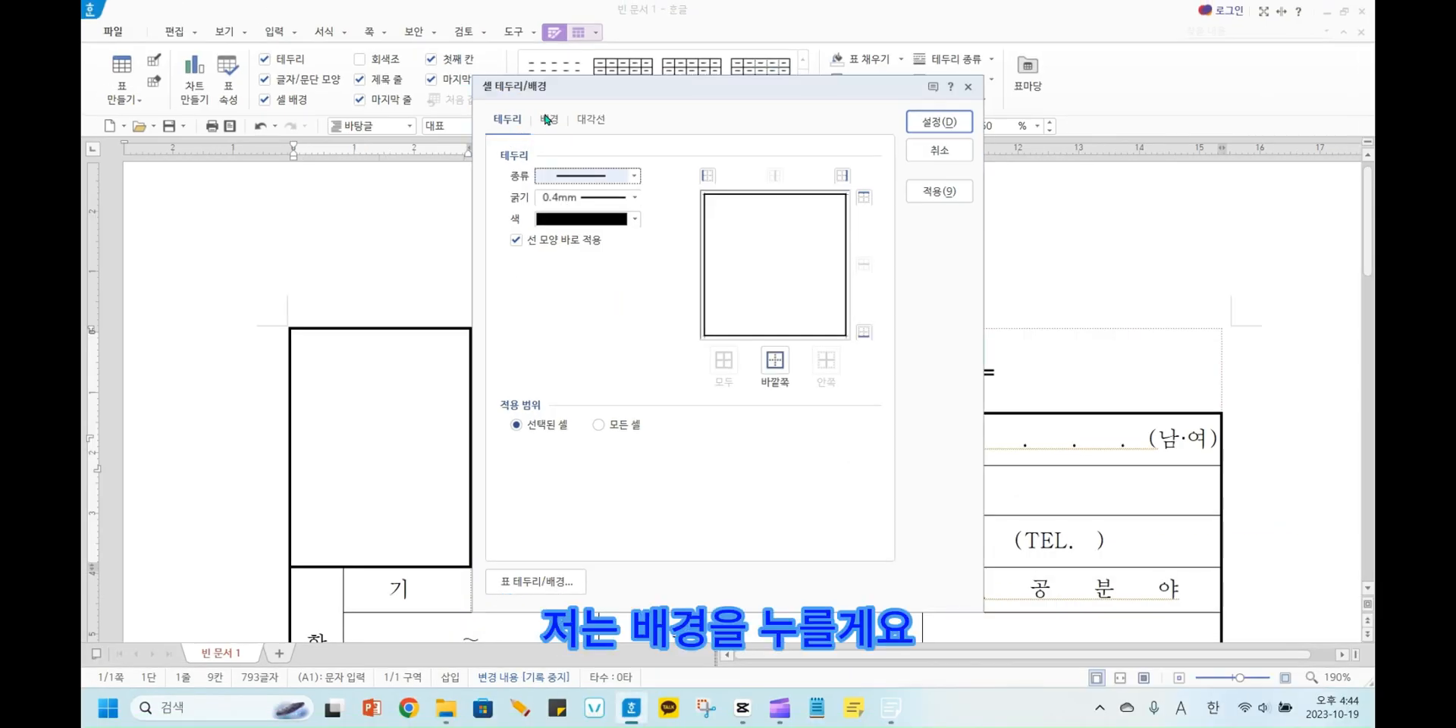
{"action": "left_click", "coordinate": [547, 120]}
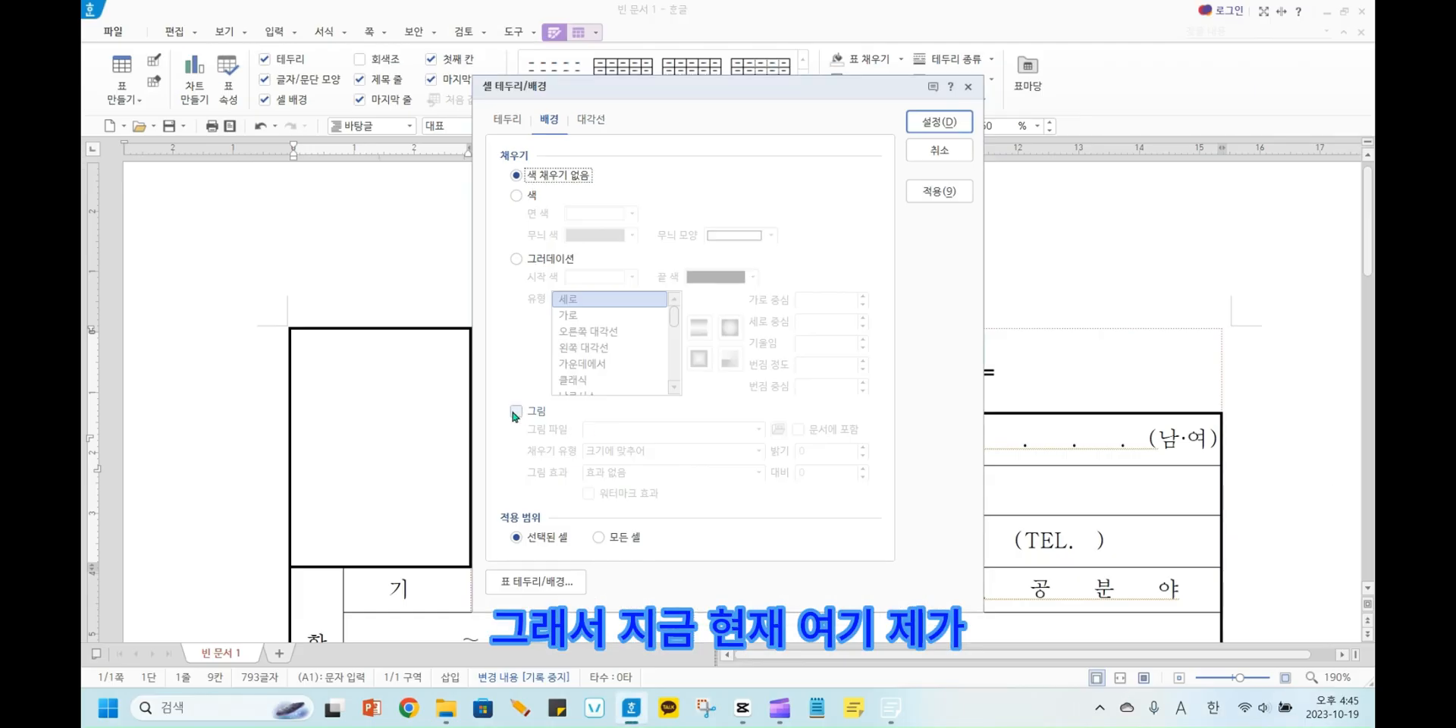
{"action": "left_click", "coordinate": [516, 411]}
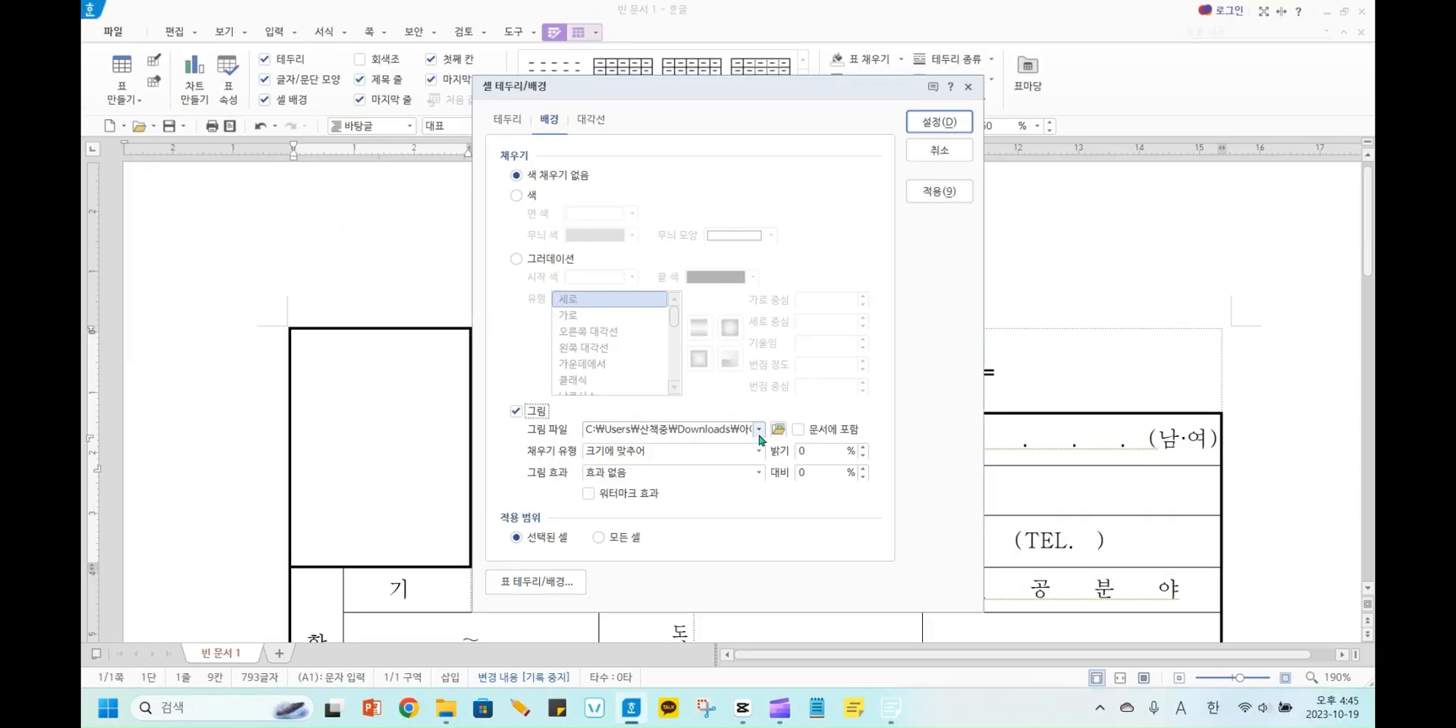
{"action": "left_click", "coordinate": [759, 429]}
{"action": "left_click", "coordinate": [756, 429]}
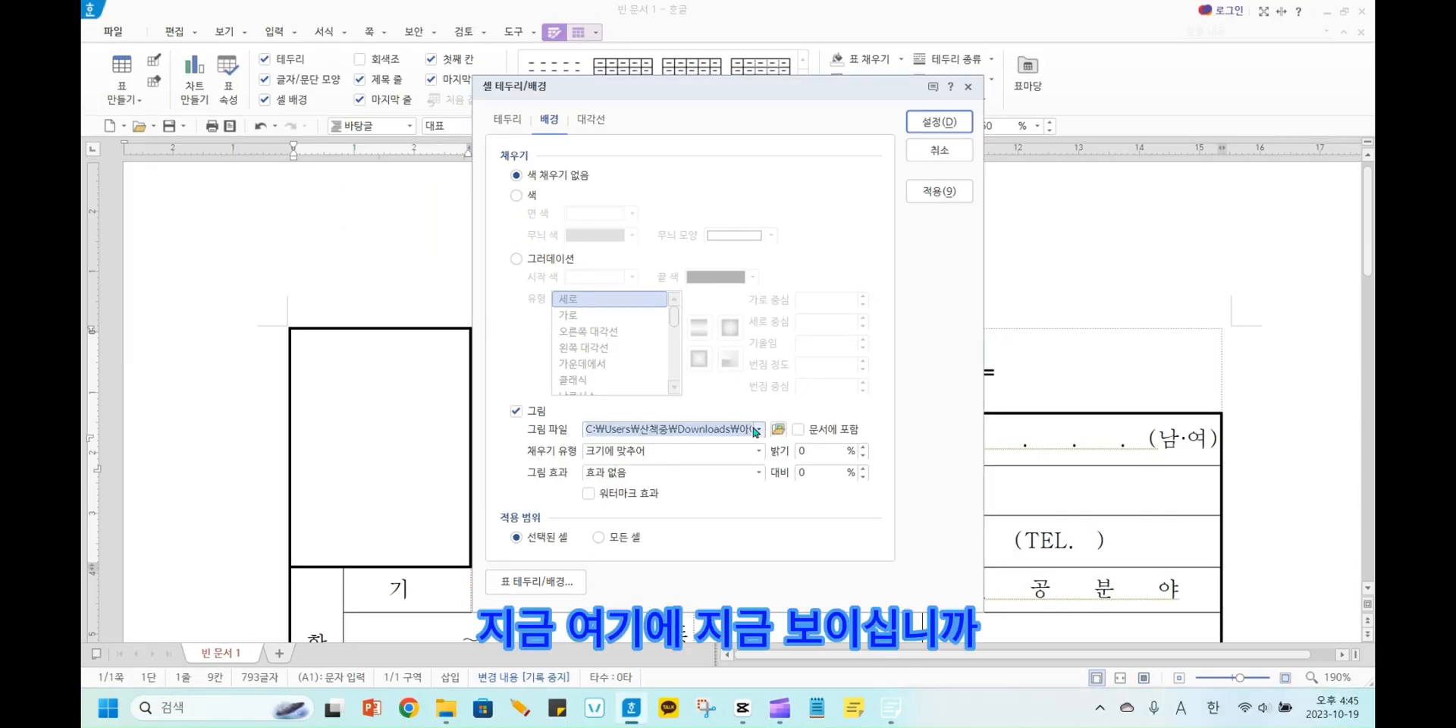
{"action": "left_click", "coordinate": [778, 430]}
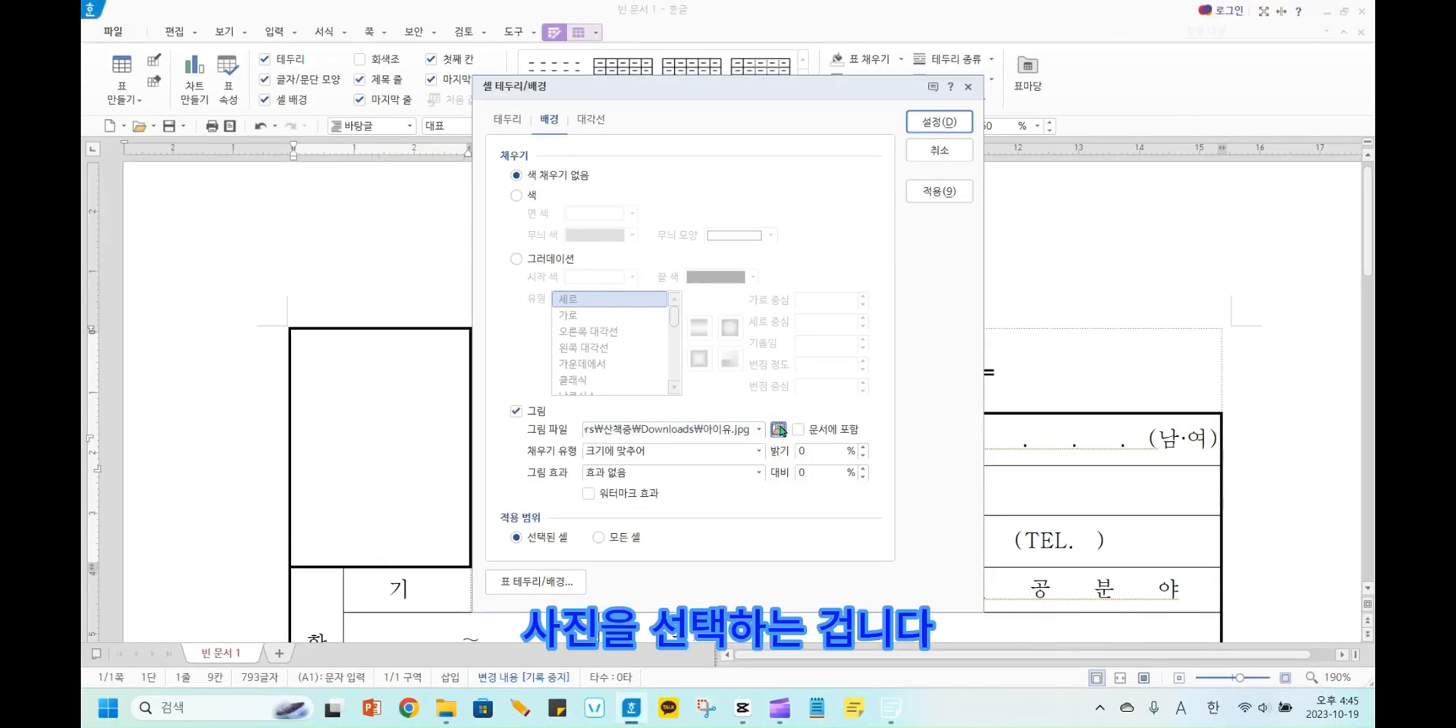
{"action": "left_click", "coordinate": [779, 430]}
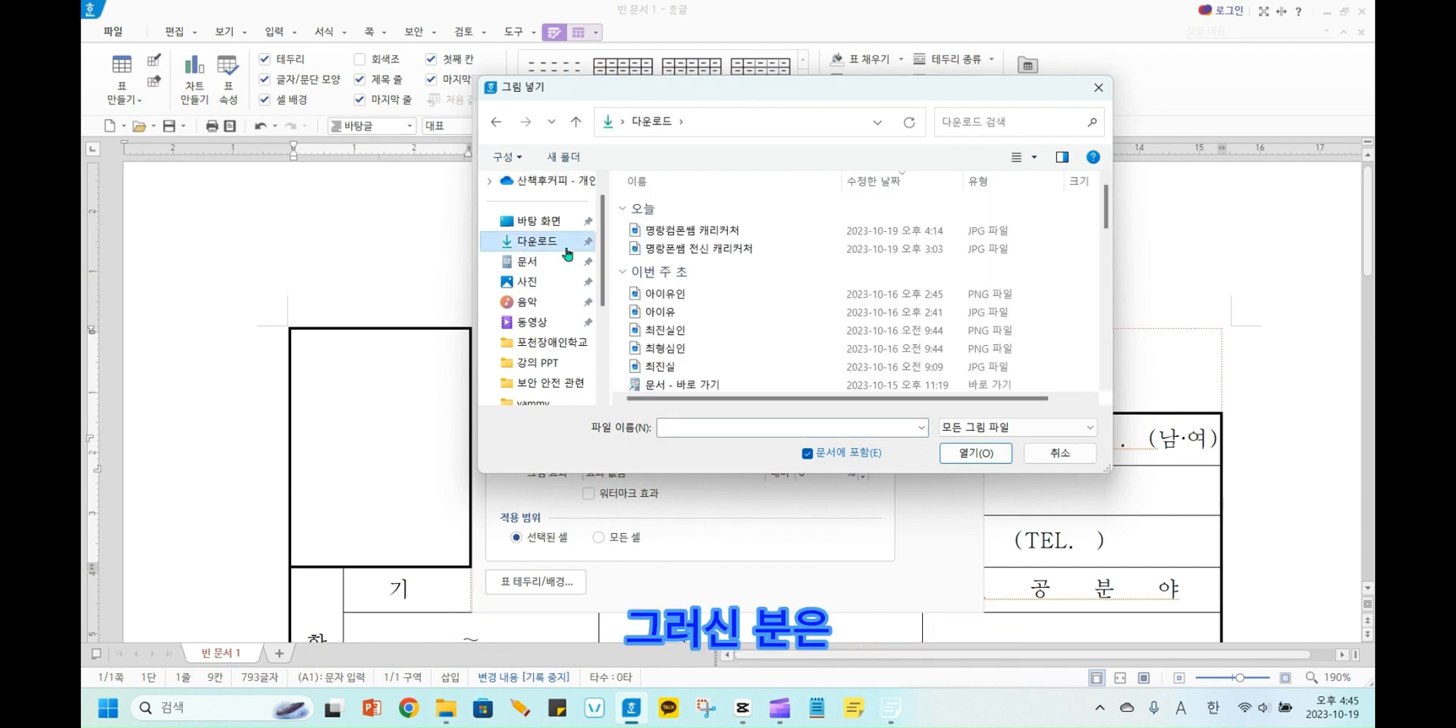
{"action": "left_click", "coordinate": [1060, 454]}
{"action": "left_click", "coordinate": [939, 150]}
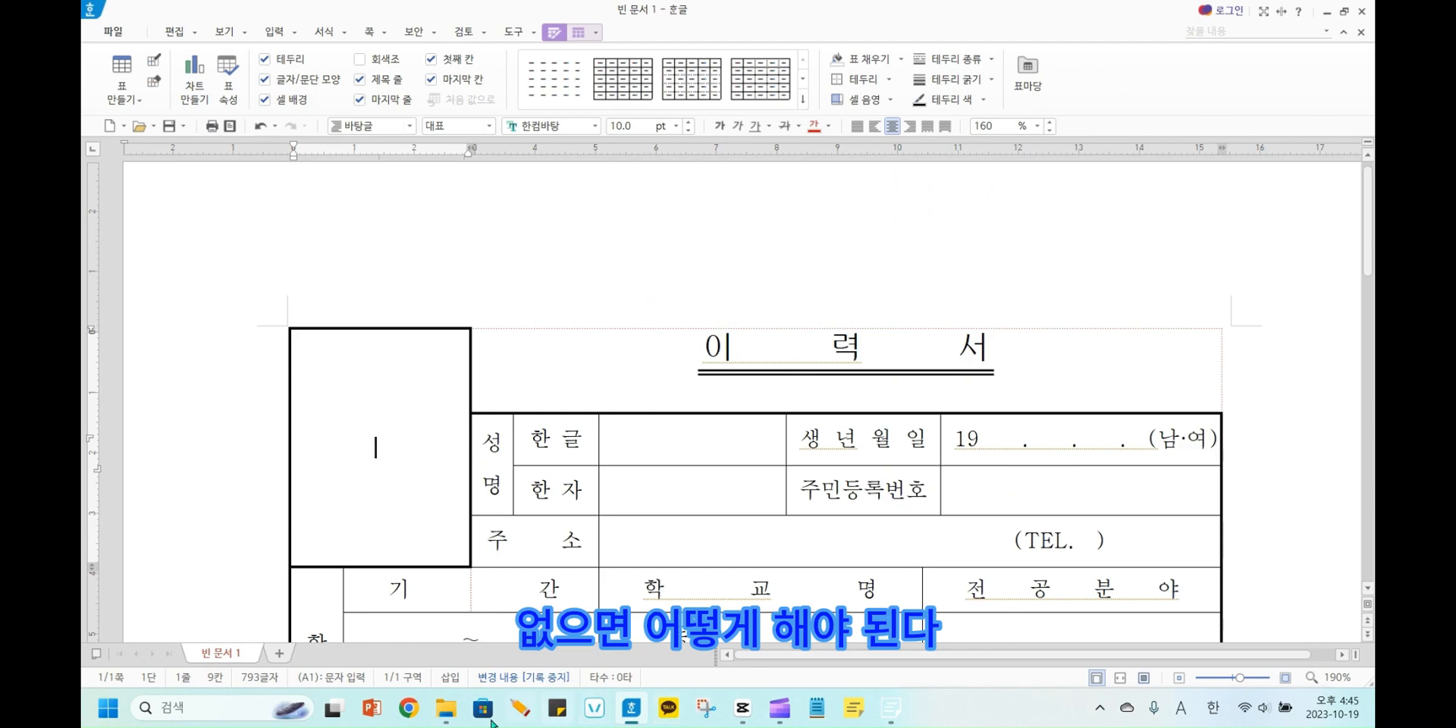
Switch to Chrome, open the NAVER site and search for 베컴.
{"action": "left_click", "coordinate": [407, 711]}
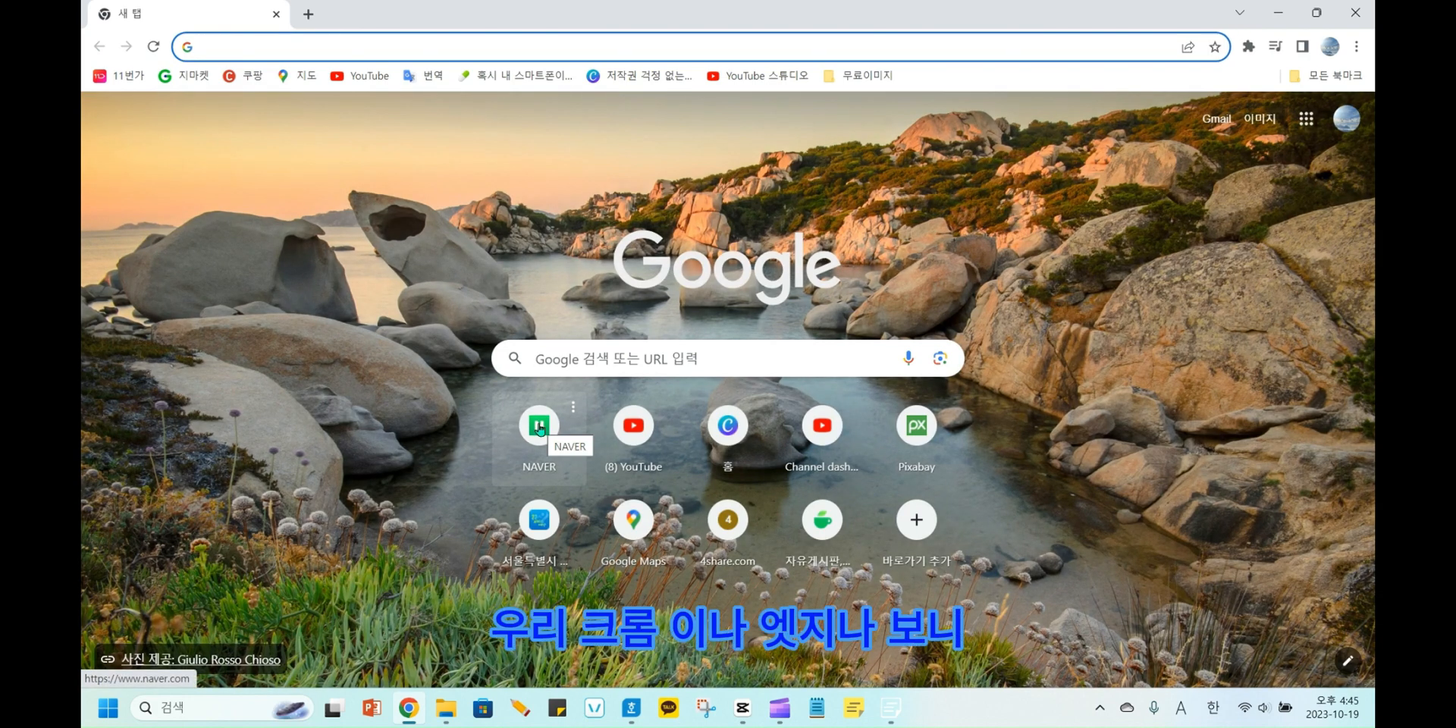
{"action": "left_click", "coordinate": [553, 406]}
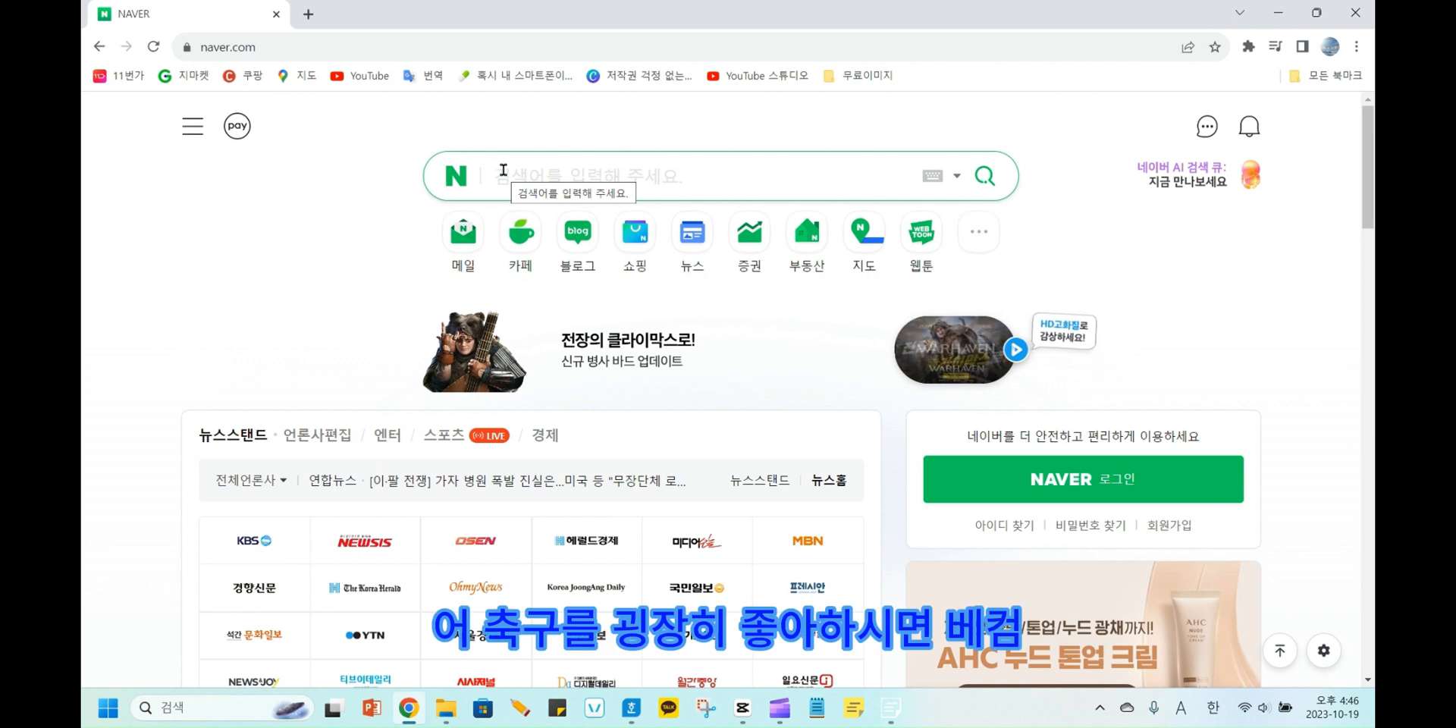
{"action": "type", "text": "qp"}
{"action": "key", "text": "BackSpace"}
{"action": "key", "text": "BackSpace"}
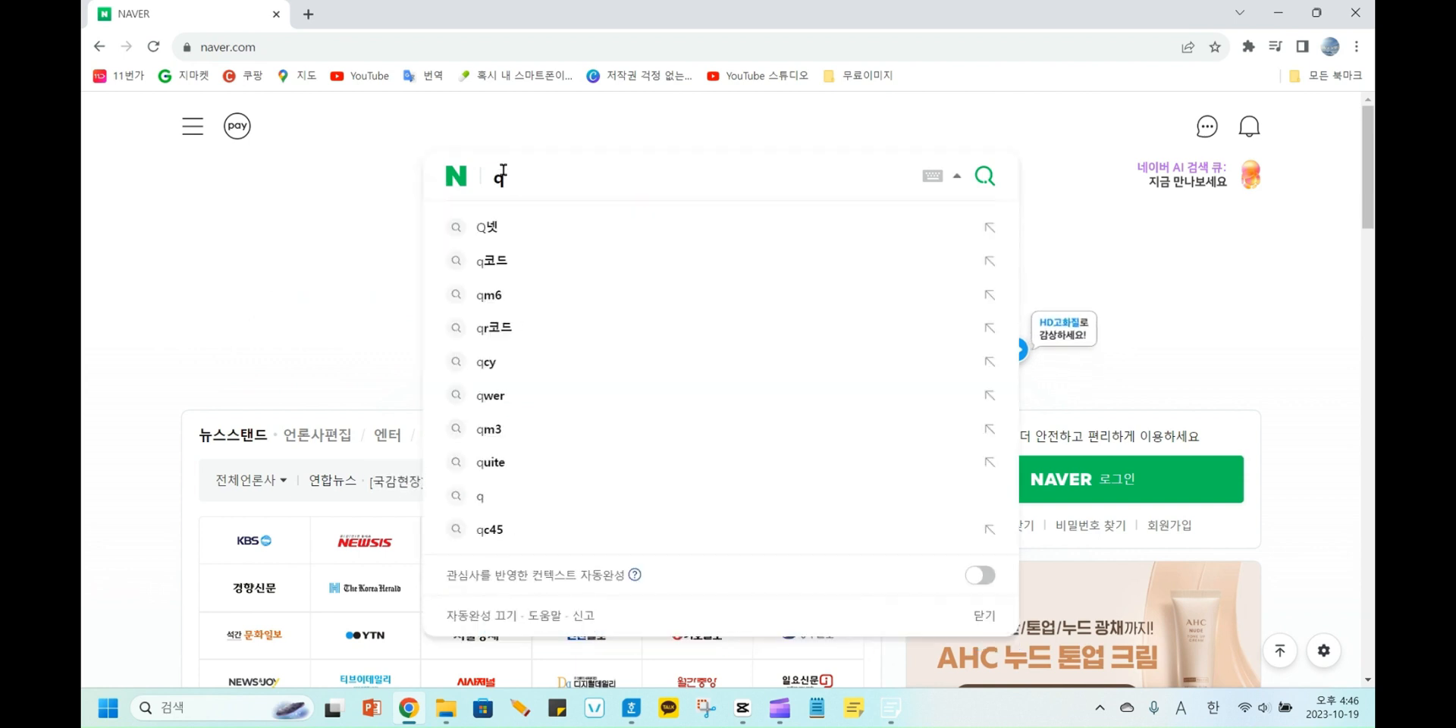
{"action": "key", "text": "Hangul"}
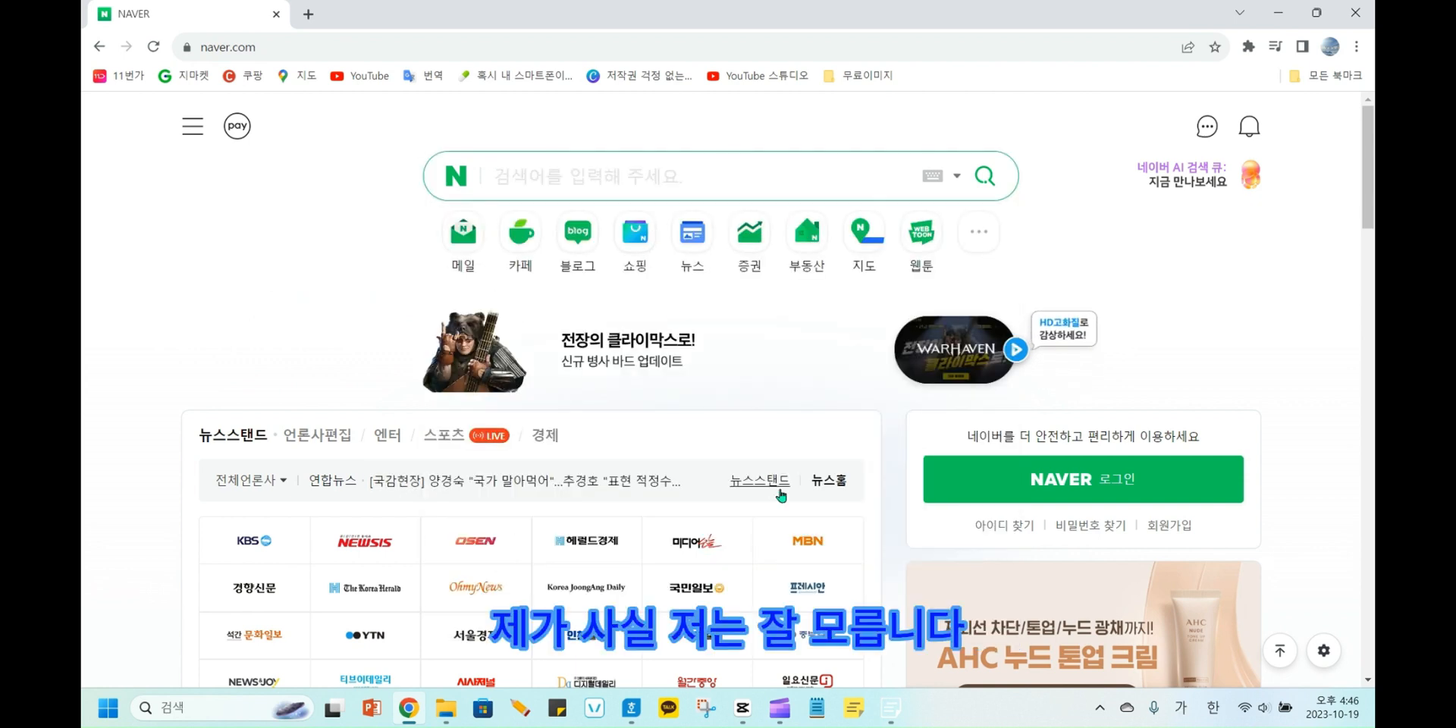
{"action": "type", "text": "벸"}
{"action": "type", "text": "컴"}
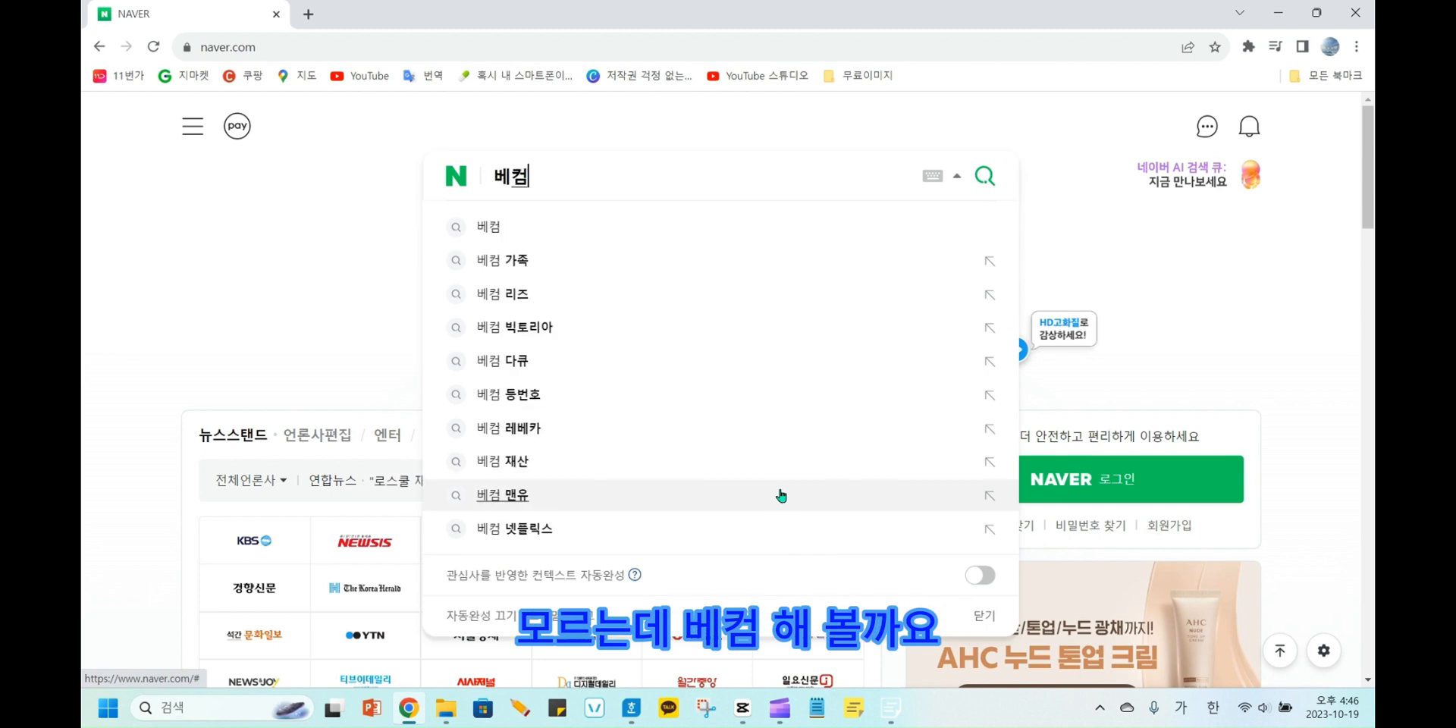
{"action": "key", "text": "Return"}
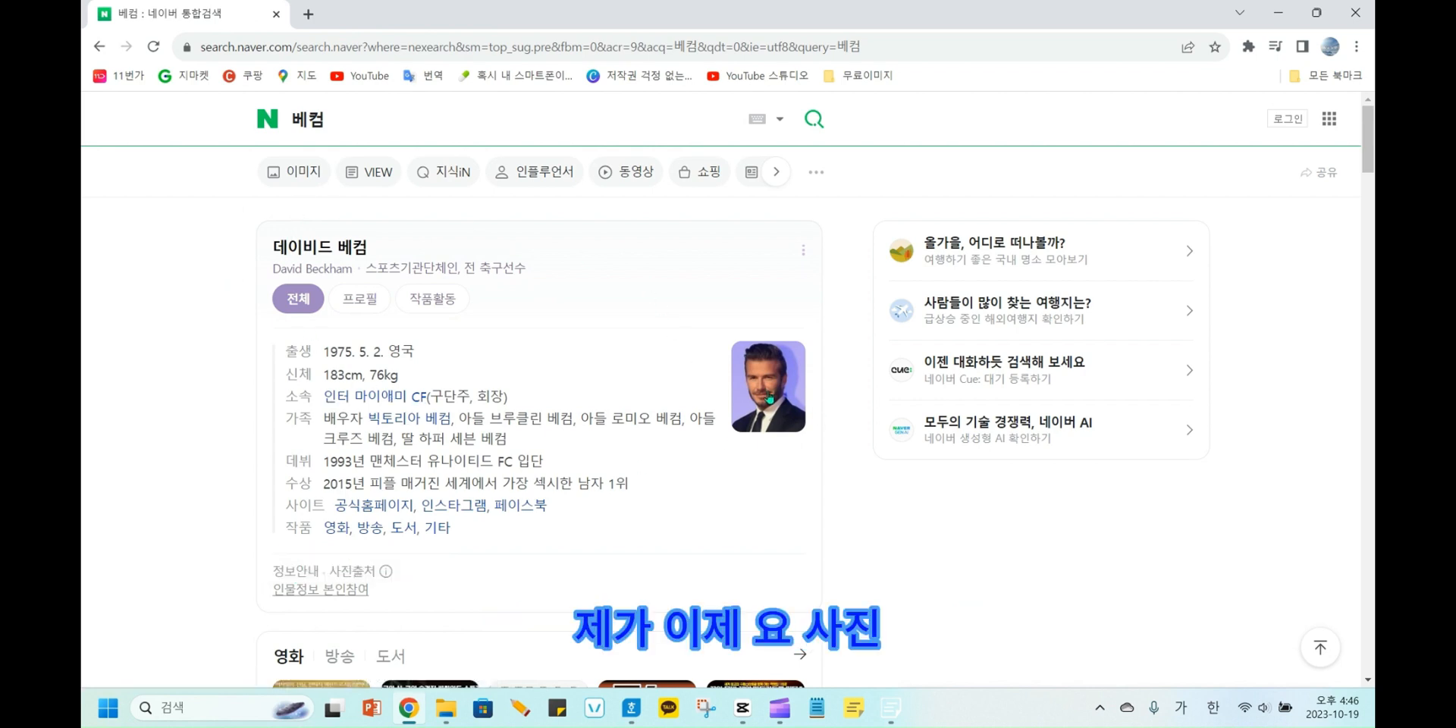
Show the image results for 베컴 and look through the photos for one that could serve as an ID photo.
{"action": "scroll", "coordinate": [769, 398], "scroll_direction": "down", "scroll_amount": 1}
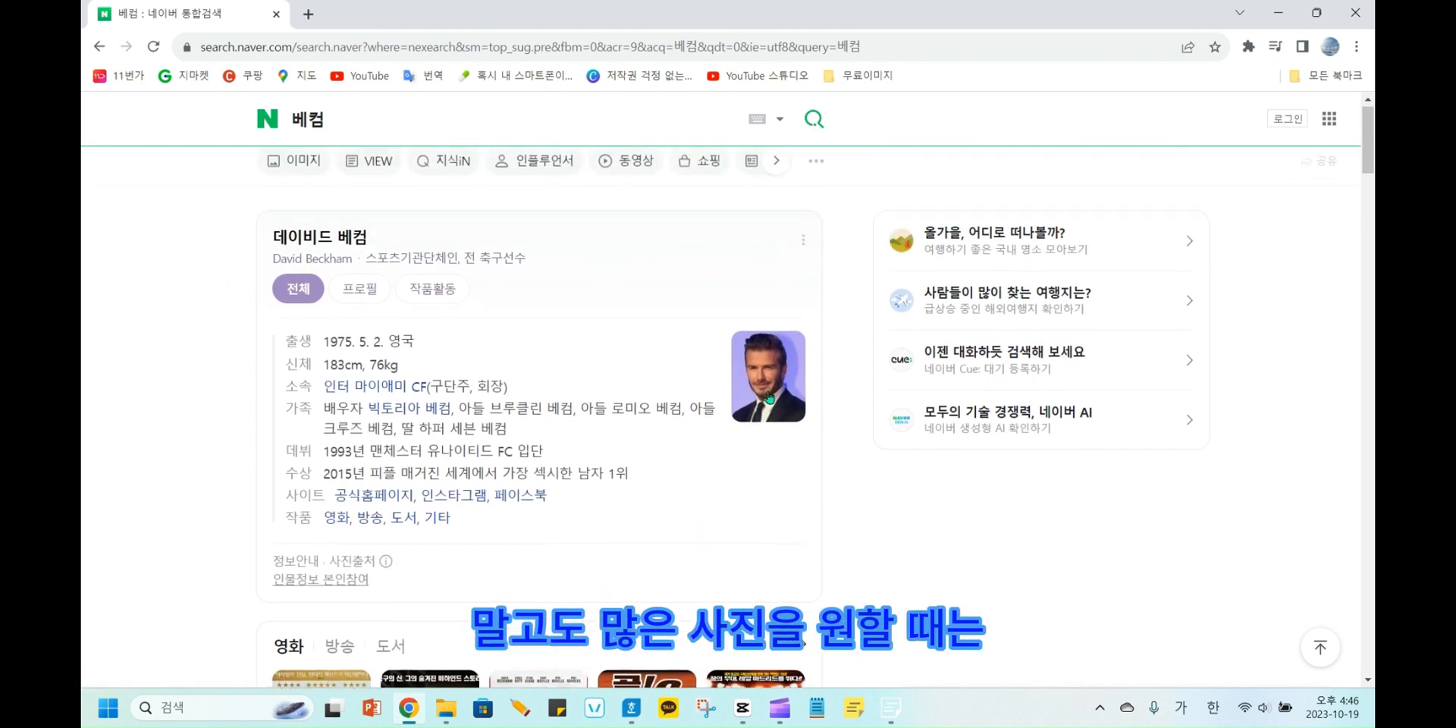
{"action": "scroll", "coordinate": [769, 395], "scroll_direction": "up", "scroll_amount": 1}
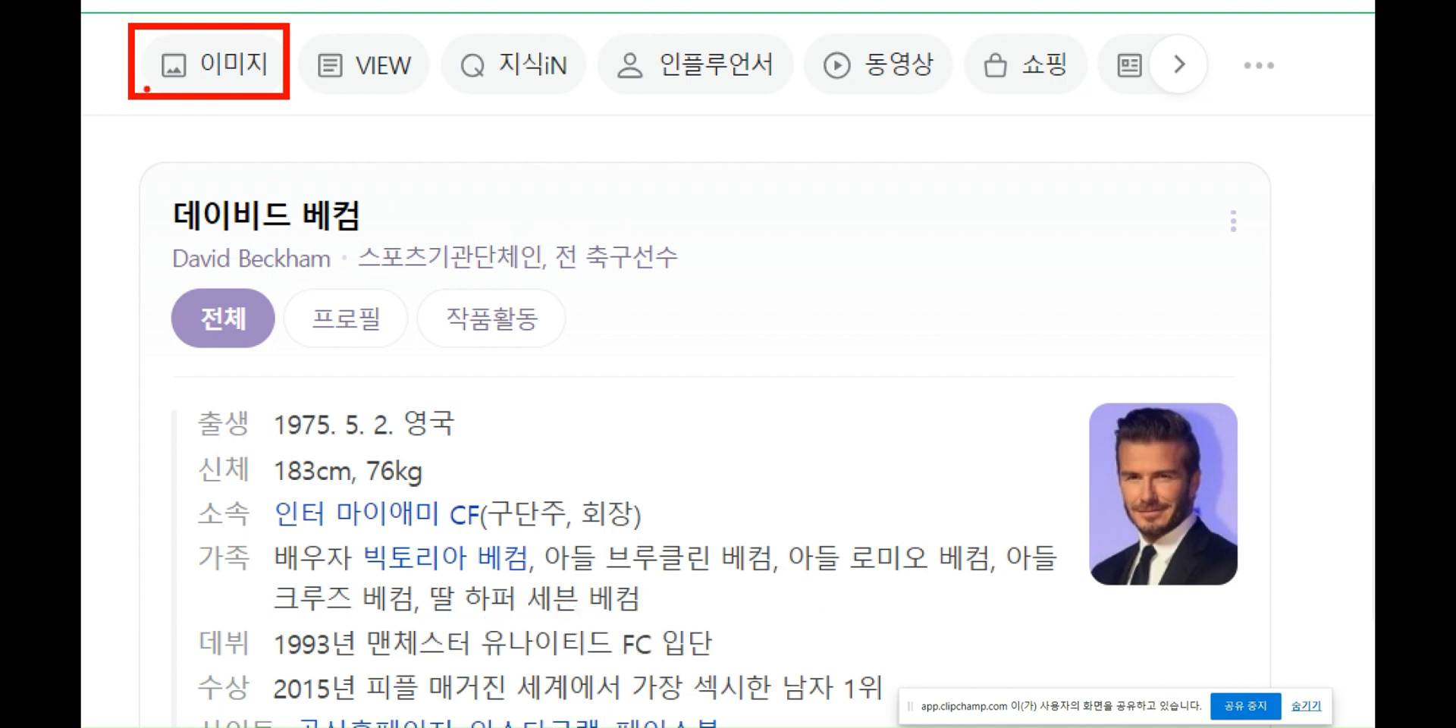
{"action": "left_click", "coordinate": [220, 65]}
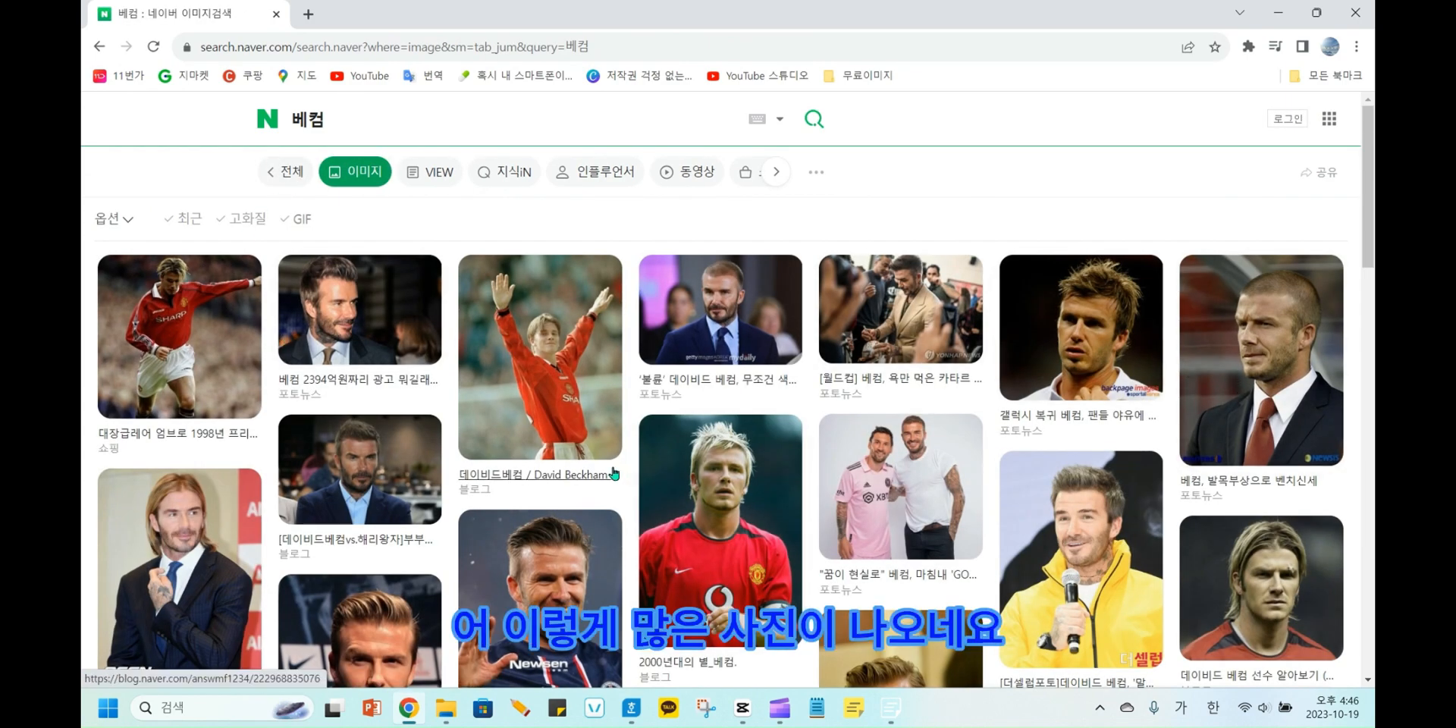
{"action": "scroll", "coordinate": [523, 473], "scroll_direction": "down", "scroll_amount": 2}
{"action": "scroll", "coordinate": [524, 474], "scroll_direction": "down", "scroll_amount": 5}
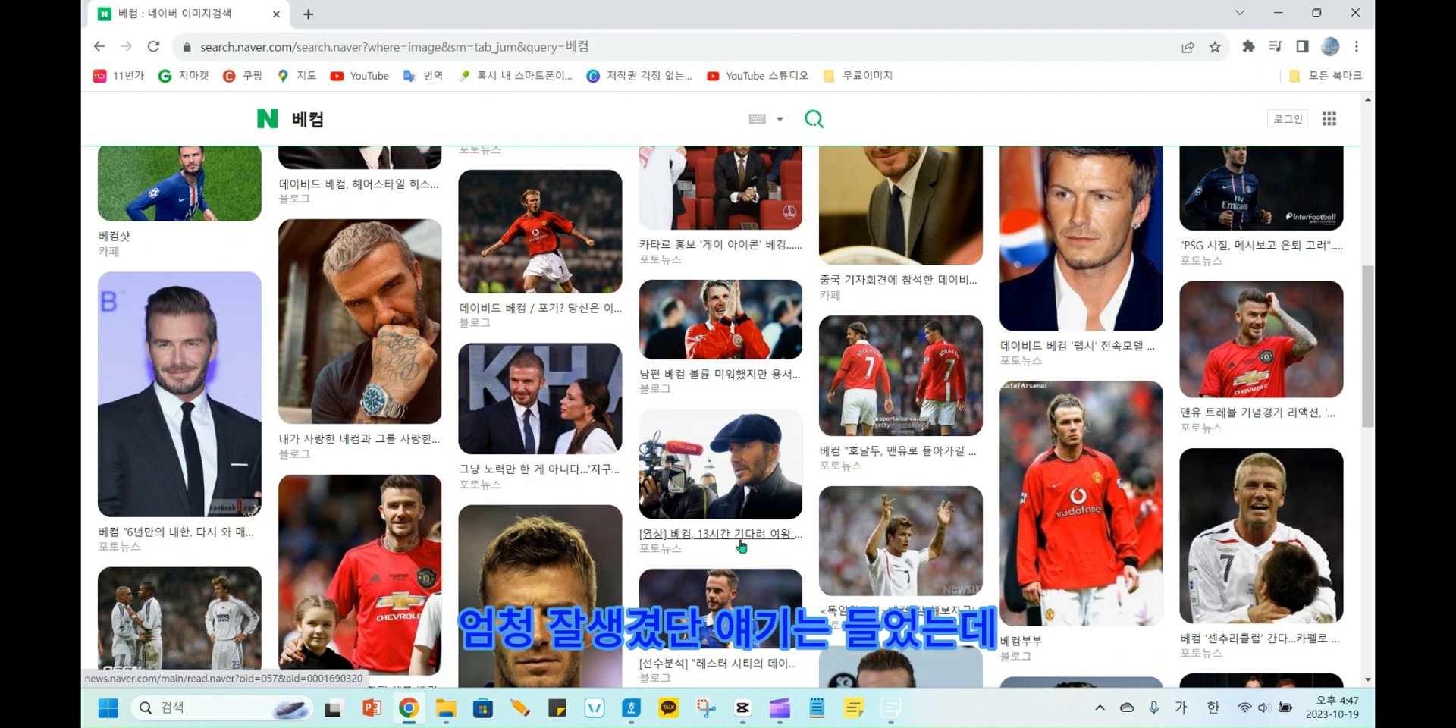
{"action": "scroll", "coordinate": [422, 523], "scroll_direction": "down", "scroll_amount": 3}
{"action": "scroll", "coordinate": [422, 523], "scroll_direction": "up", "scroll_amount": 9}
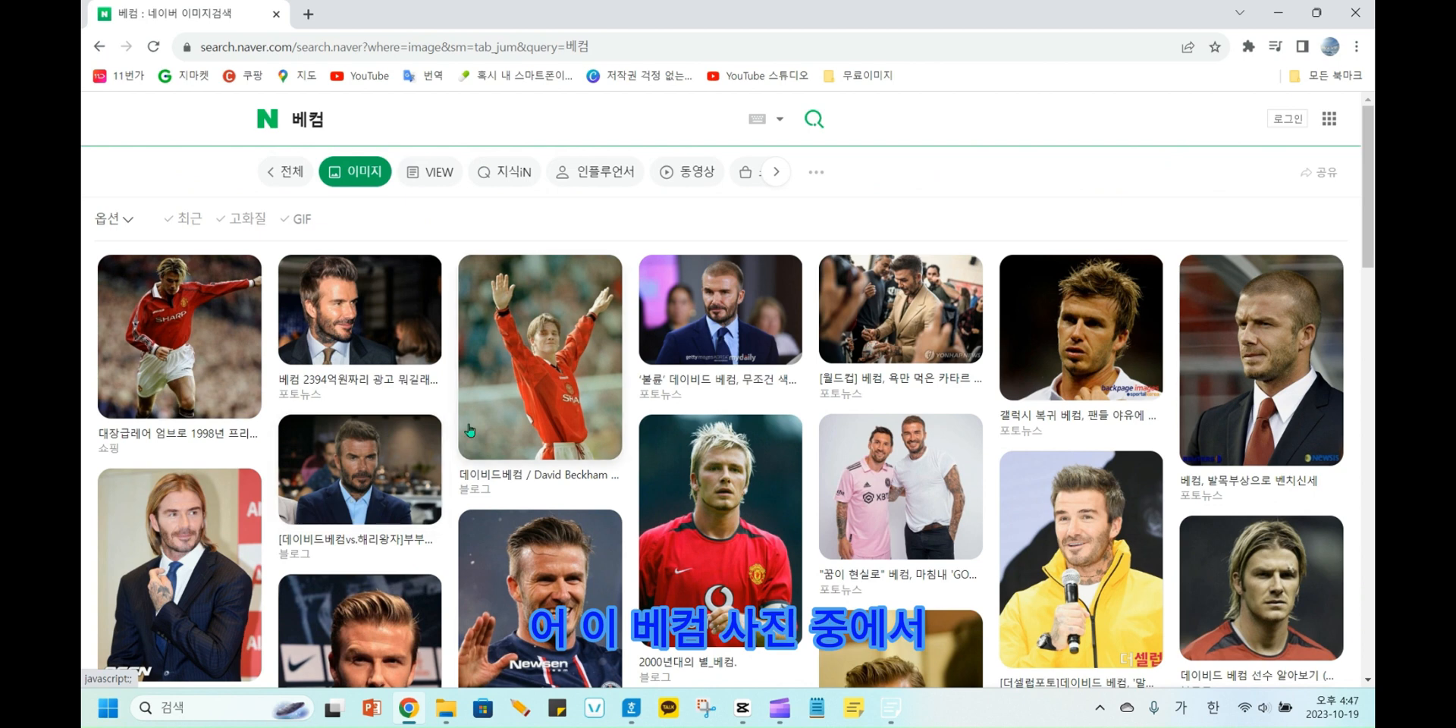
Save the front-facing close-up portrait from the image results to the Downloads folder as a JPEG named 베컴.
{"action": "right_click", "coordinate": [533, 361]}
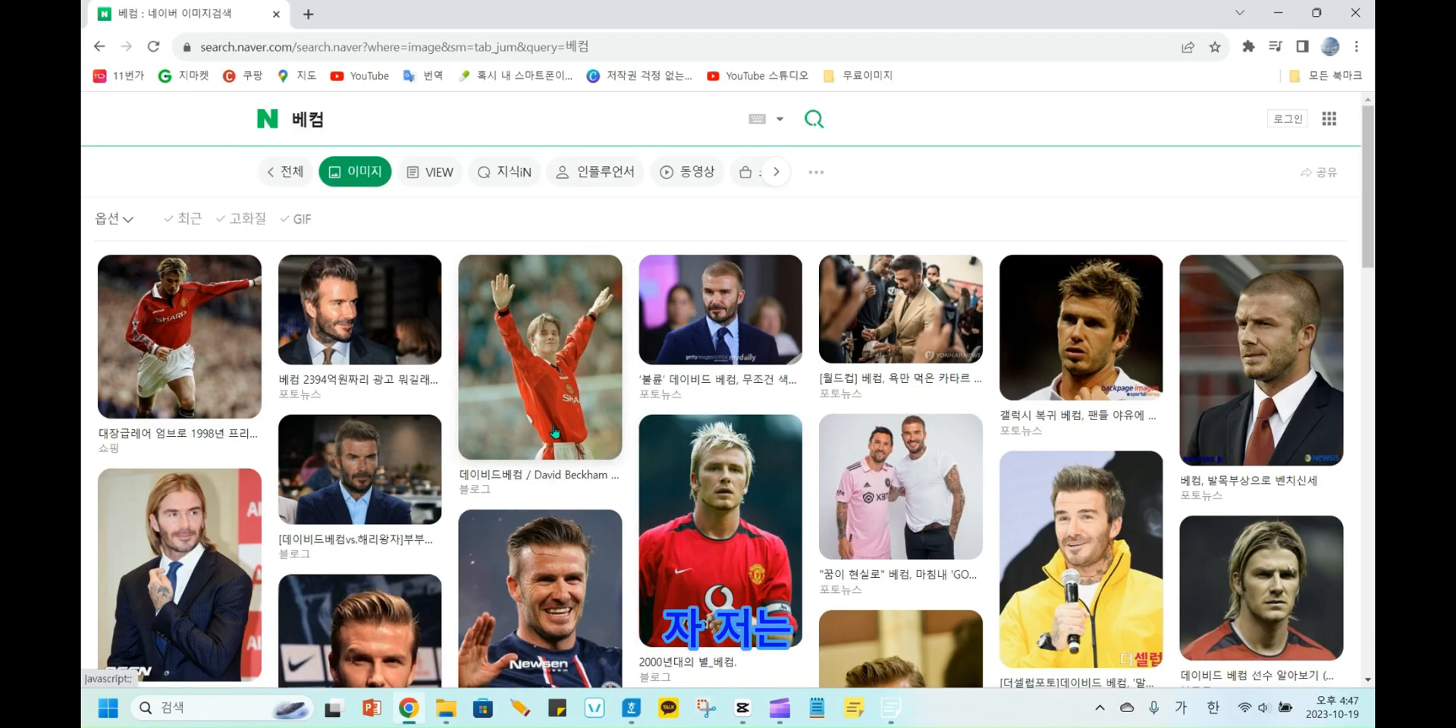
{"action": "scroll", "coordinate": [544, 407], "scroll_direction": "down", "scroll_amount": 8}
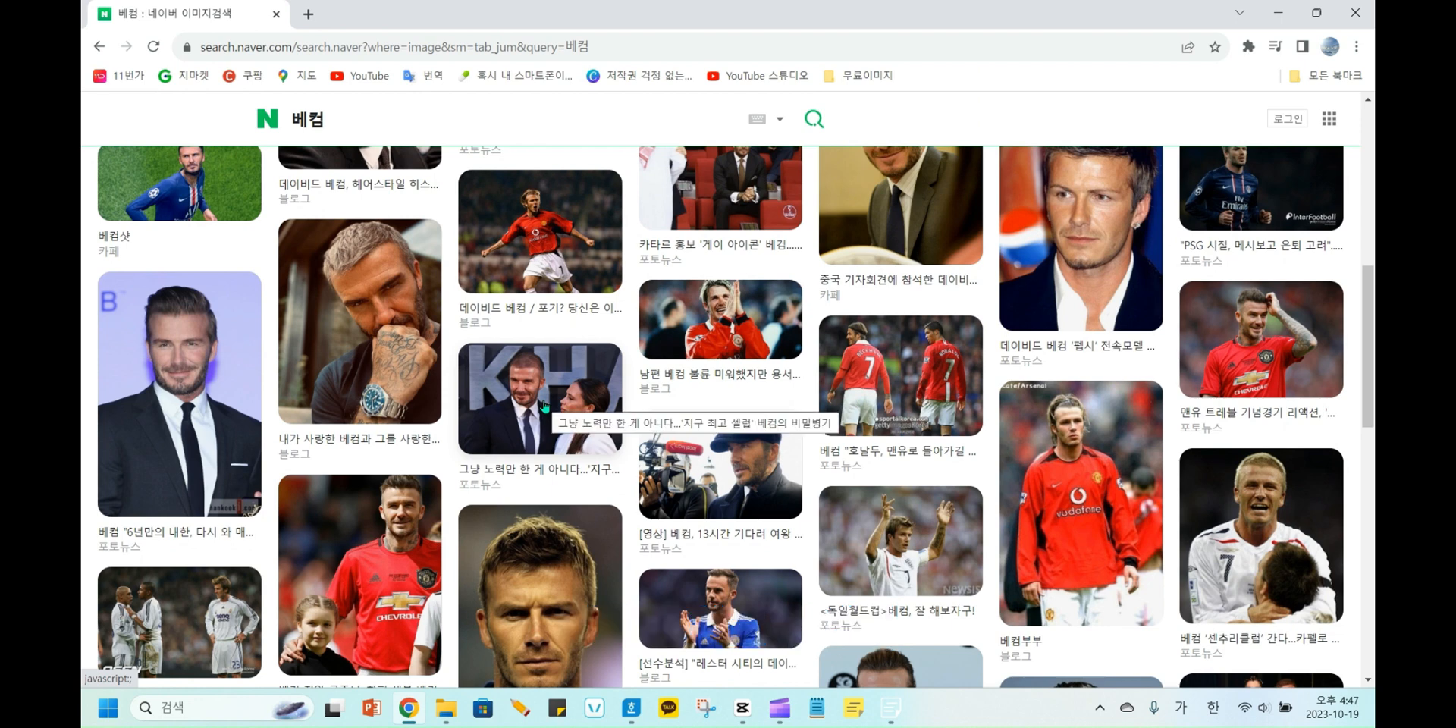
{"action": "scroll", "coordinate": [544, 406], "scroll_direction": "down", "scroll_amount": 1}
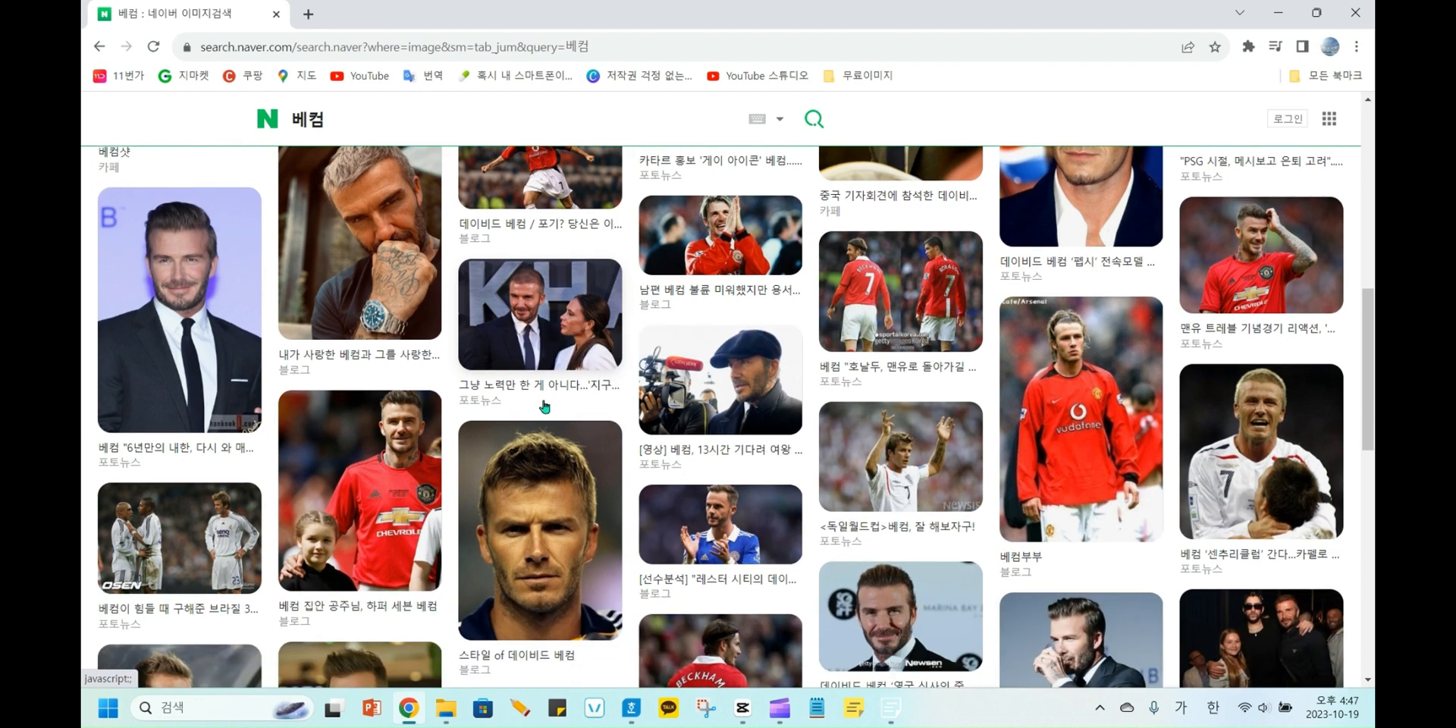
{"action": "right_click", "coordinate": [554, 514]}
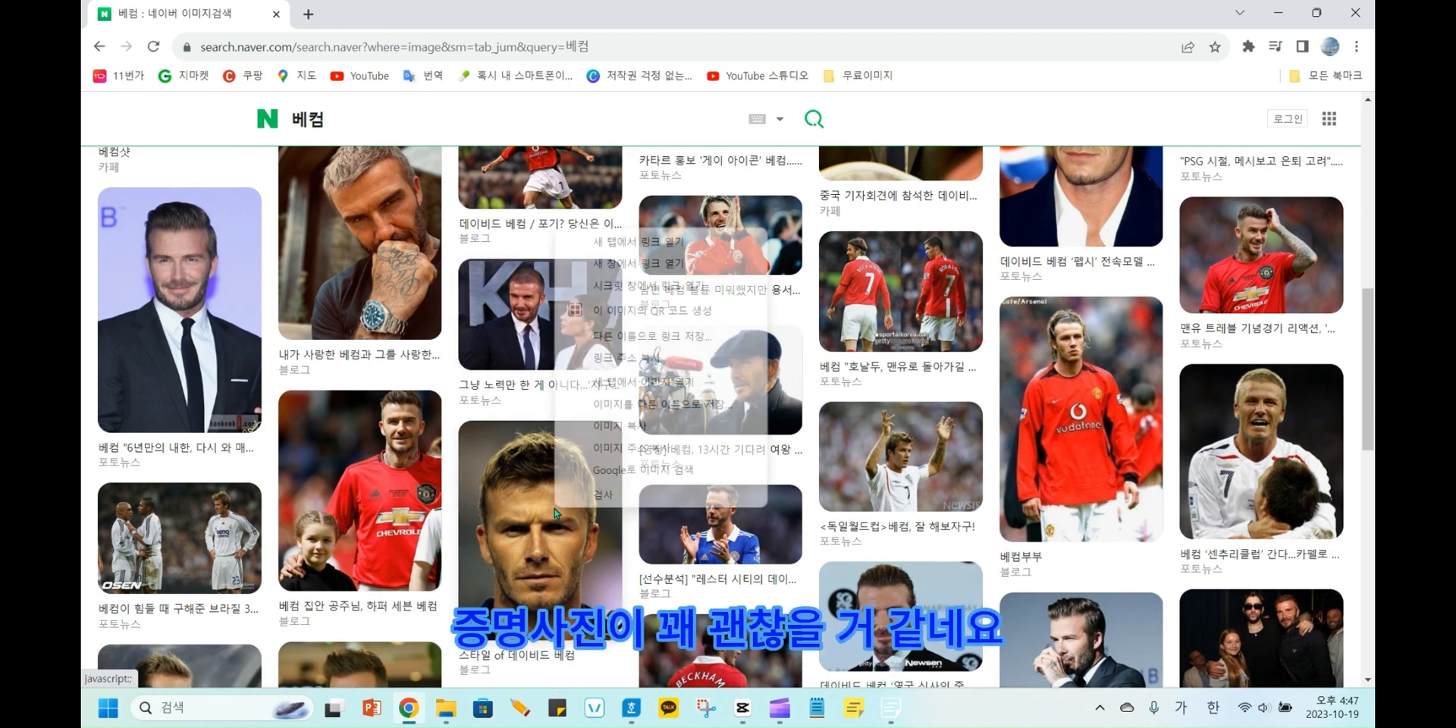
{"action": "left_click", "coordinate": [630, 410]}
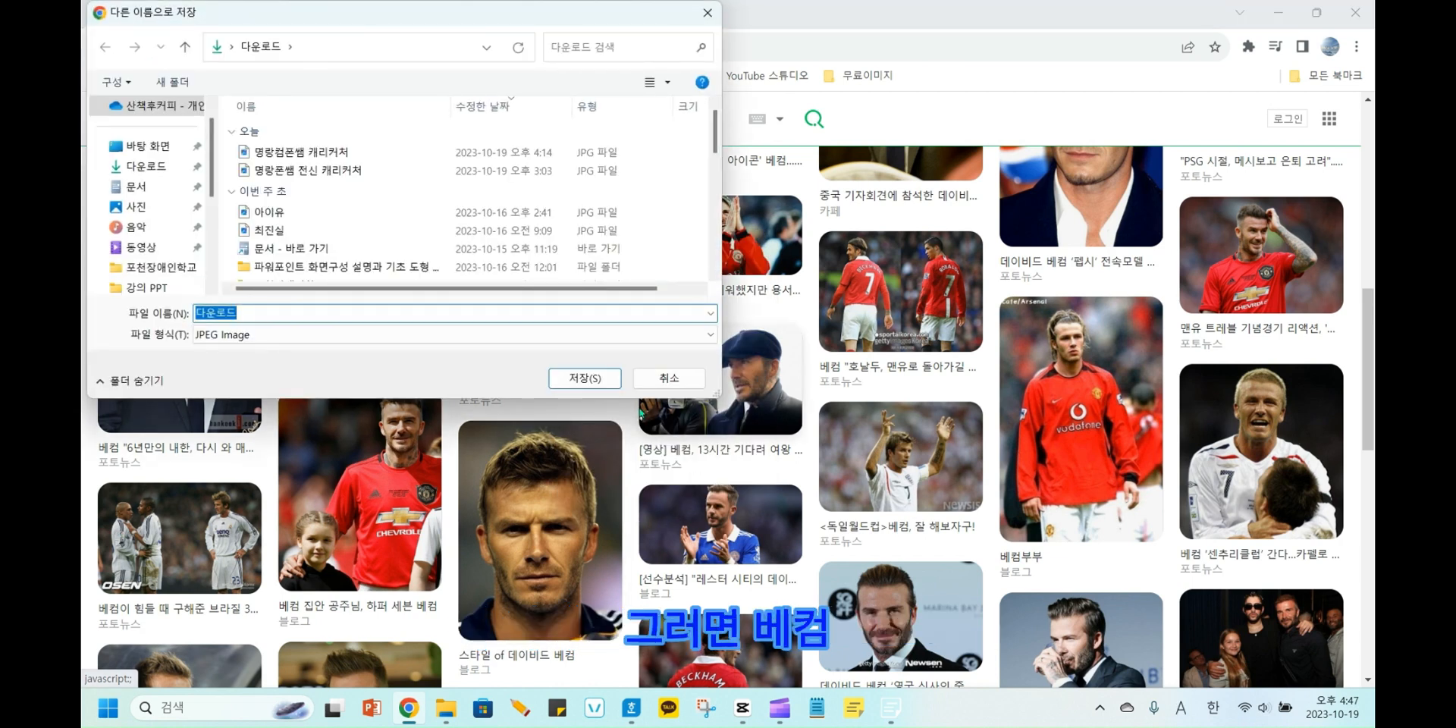
{"action": "type", "text": "qp"}
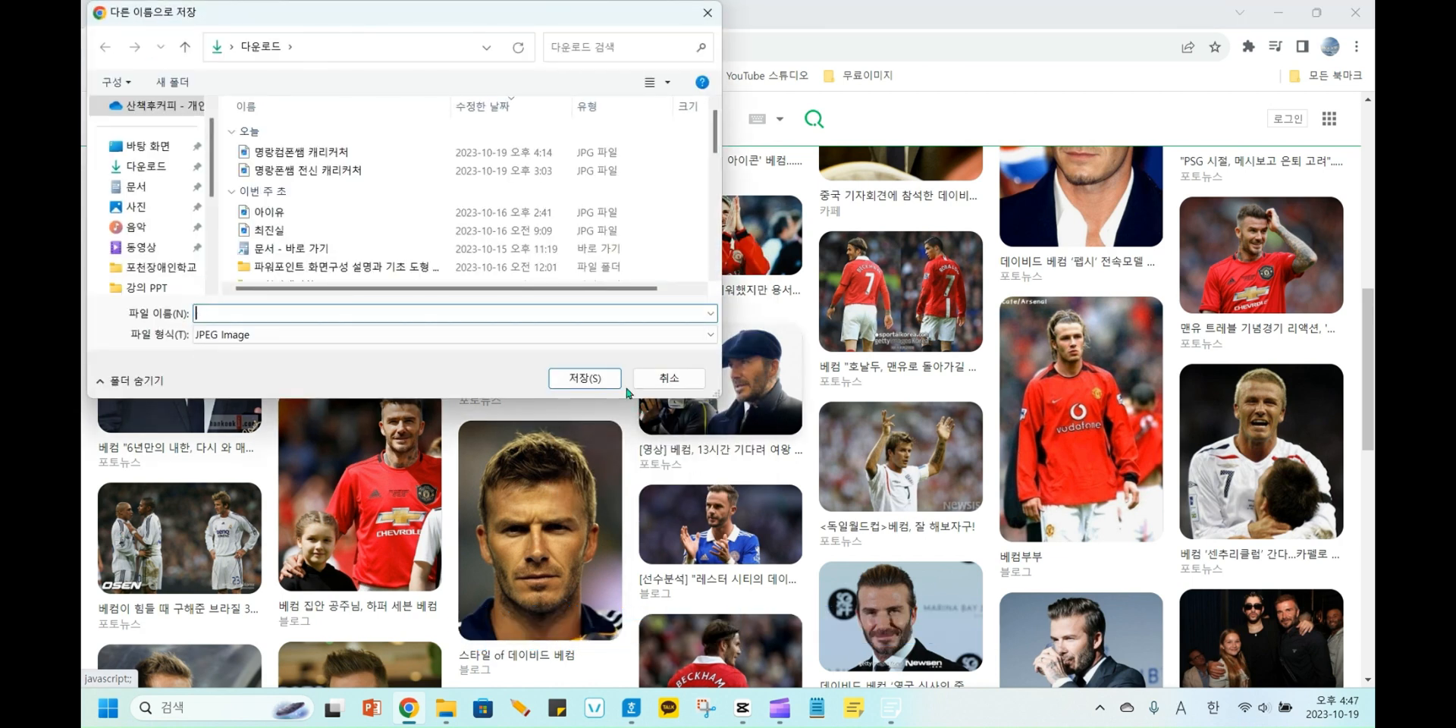
{"action": "key", "text": "Hangul"}
{"action": "type", "text": "베"}
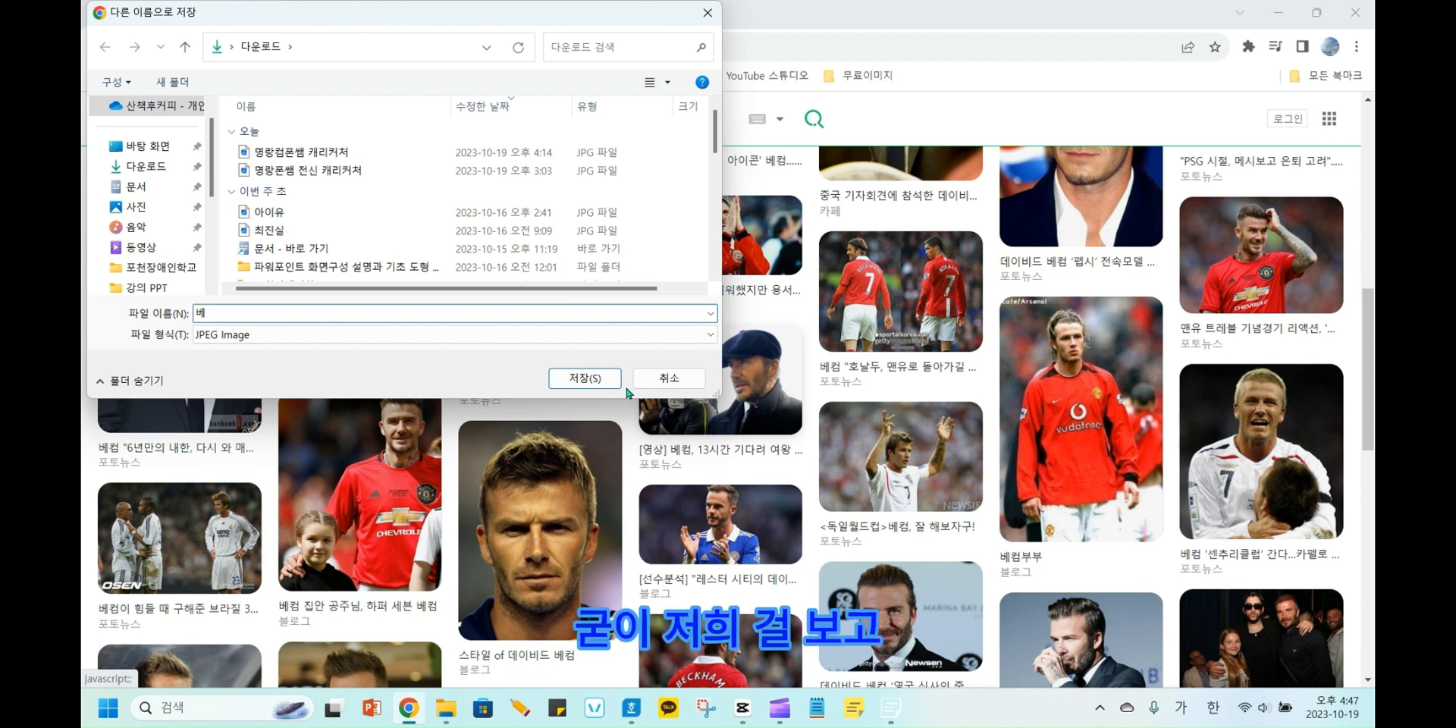
{"action": "type", "text": "컴ㅁ"}
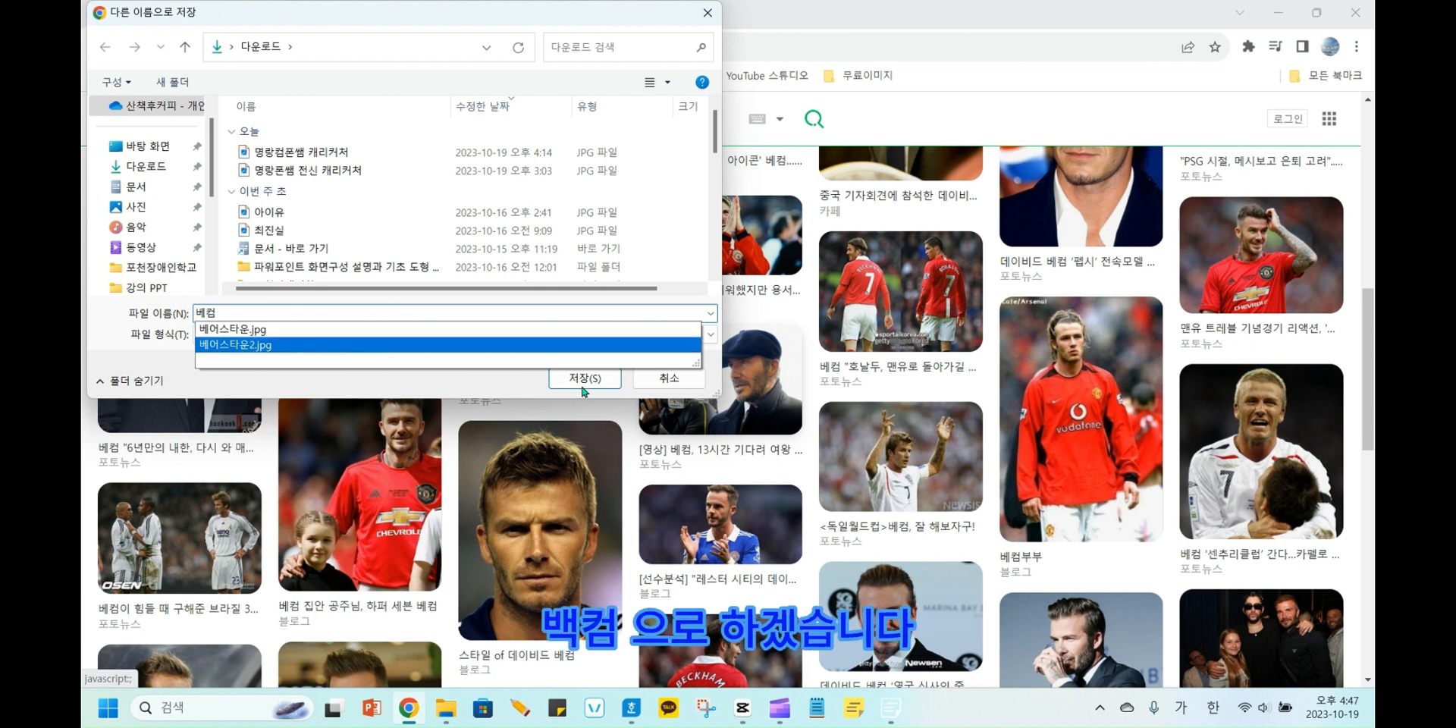
{"action": "left_click", "coordinate": [586, 385]}
{"action": "left_click", "coordinate": [585, 377]}
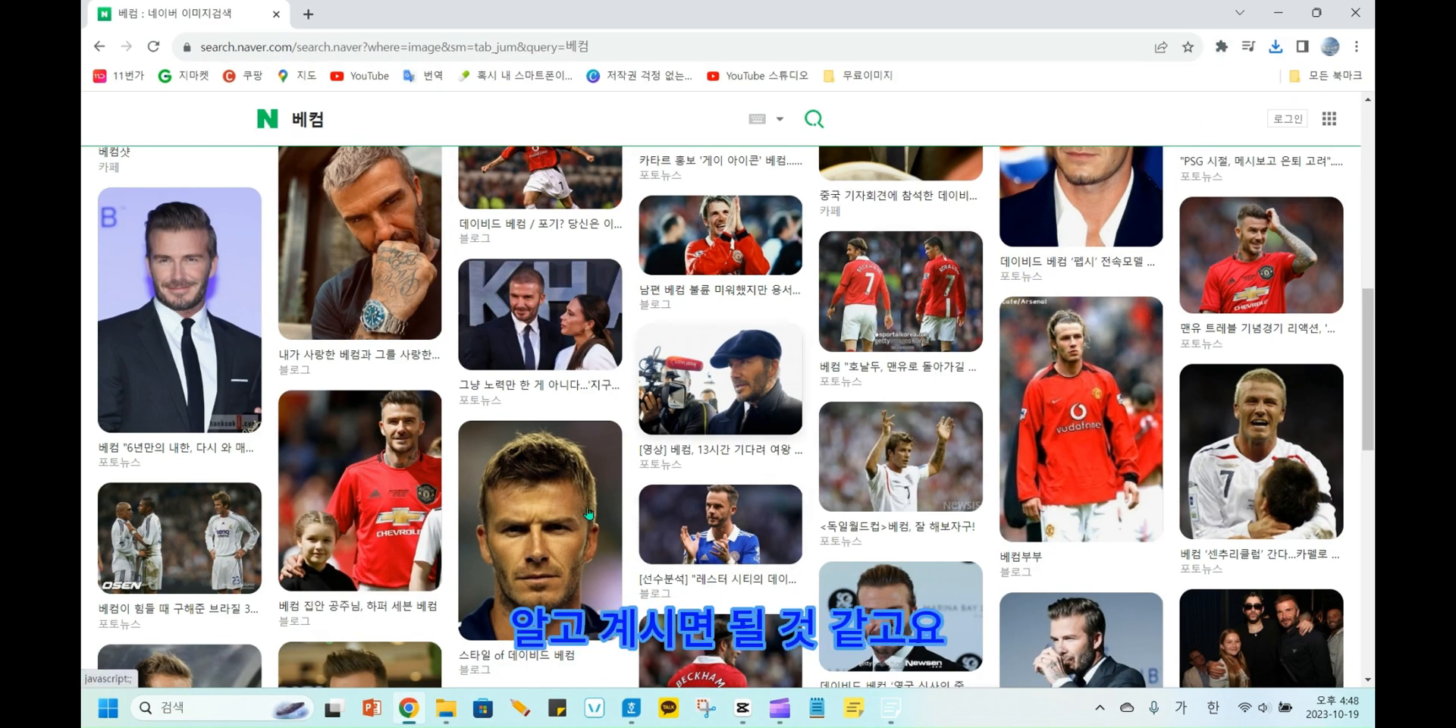
Switch to the résumé in Hangul and open the photo cell's border and background settings with 각 셀마다 적용.
{"action": "mouse_move", "coordinate": [615, 718]}
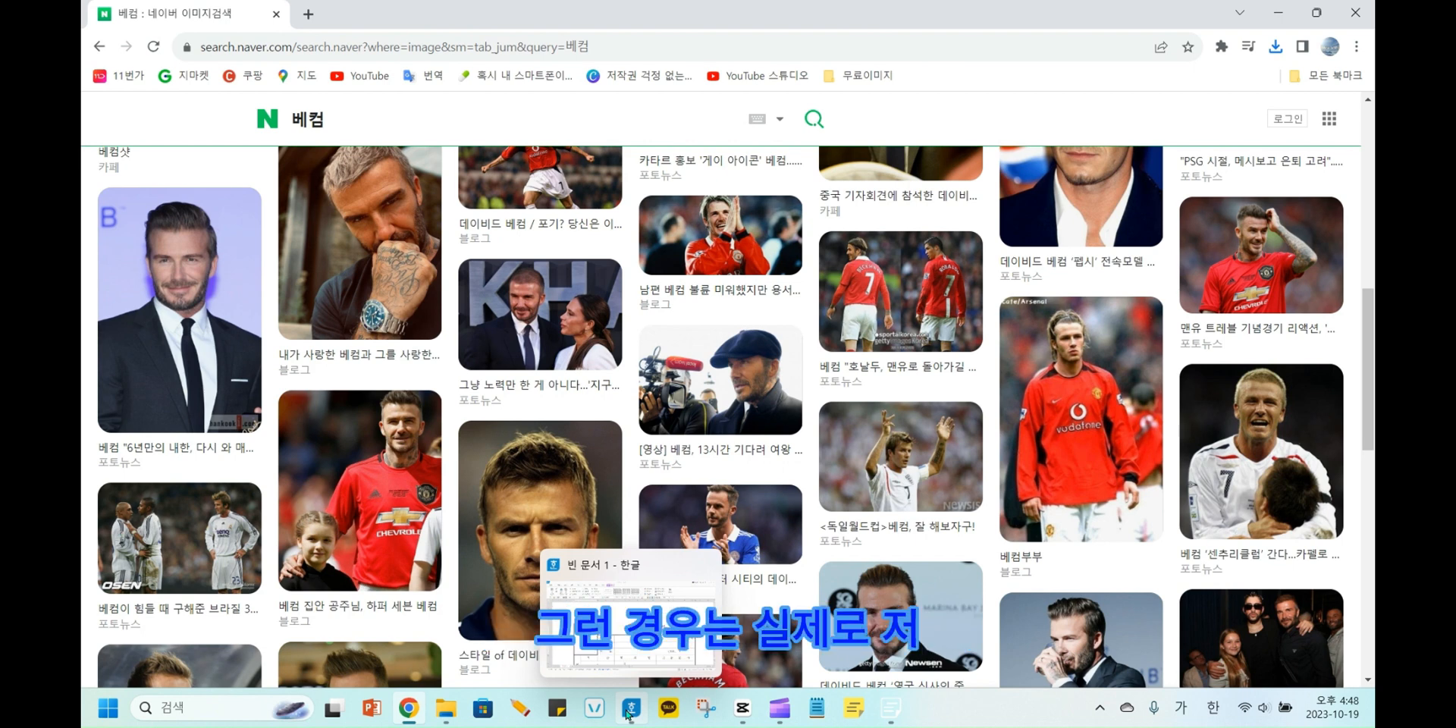
{"action": "left_click", "coordinate": [628, 713]}
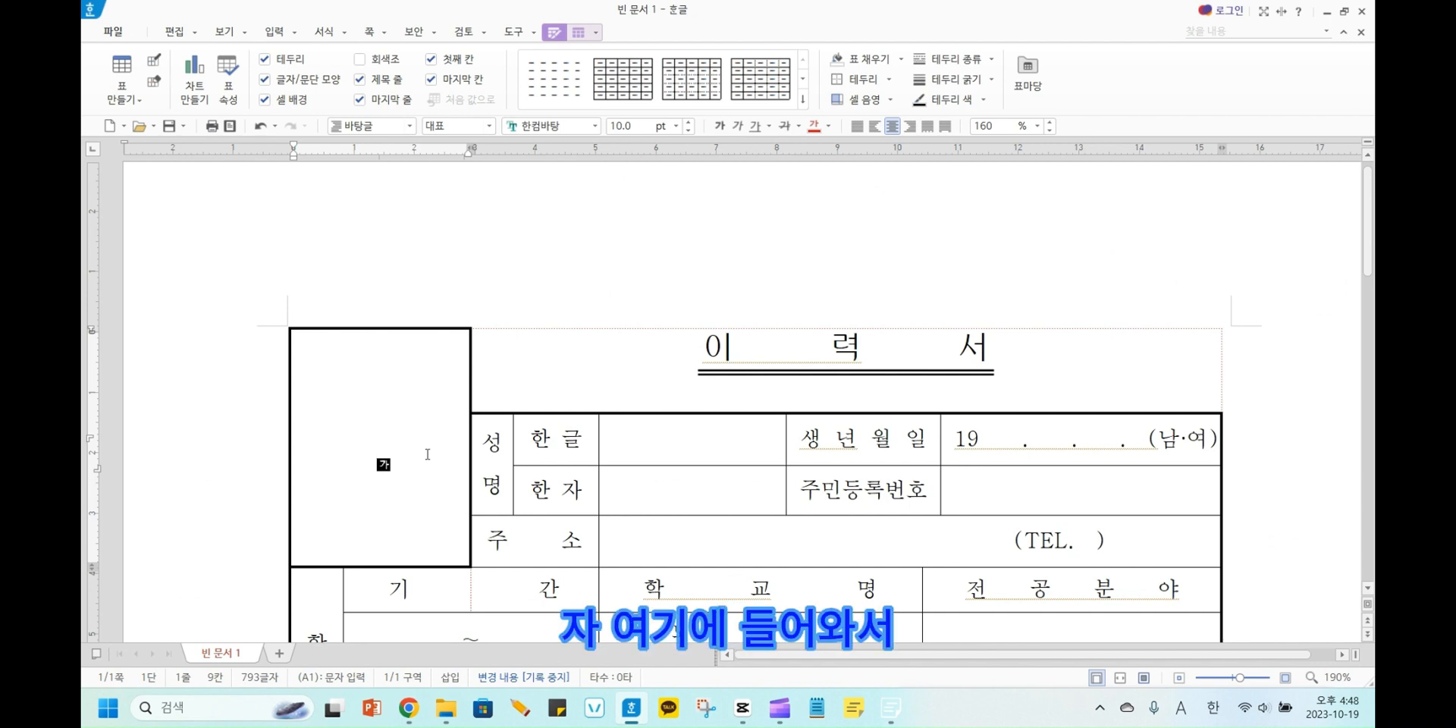
{"action": "right_click", "coordinate": [380, 458]}
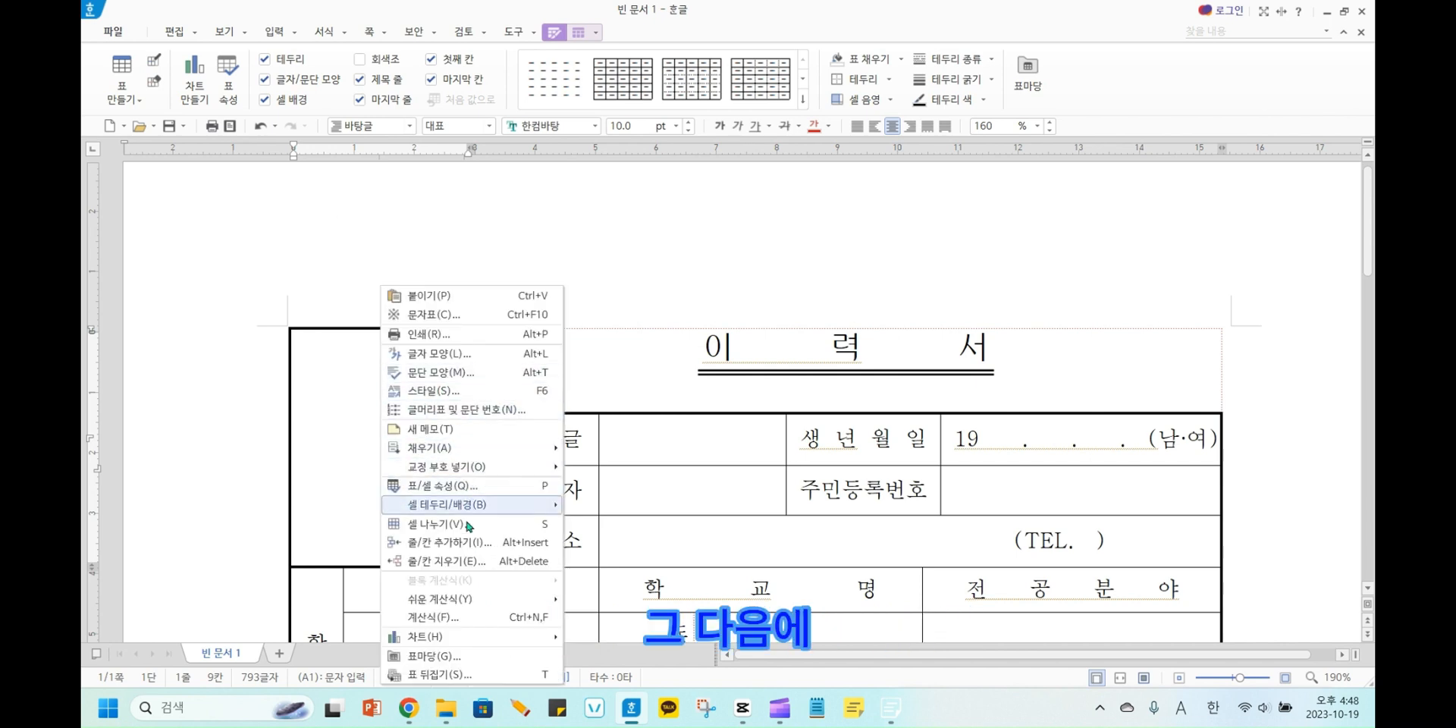
{"action": "mouse_move", "coordinate": [468, 598]}
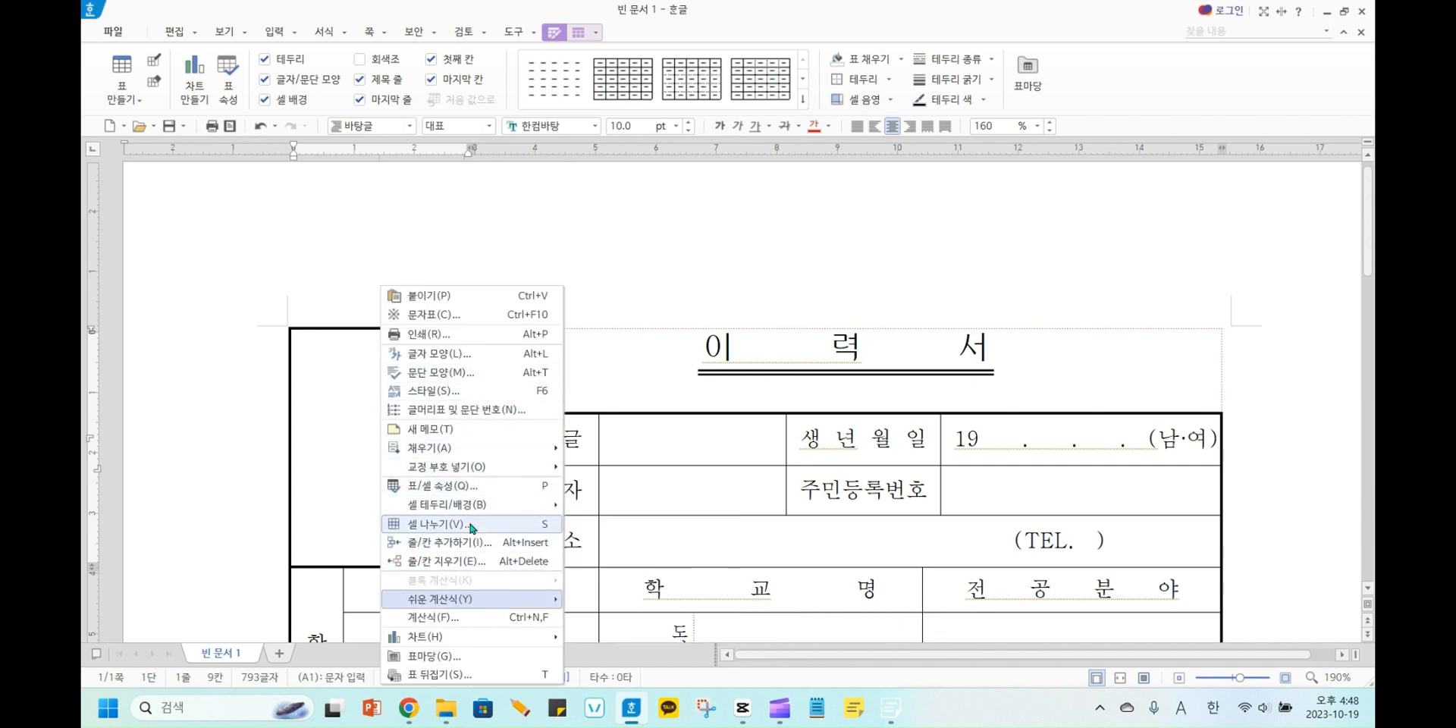
{"action": "mouse_move", "coordinate": [480, 506]}
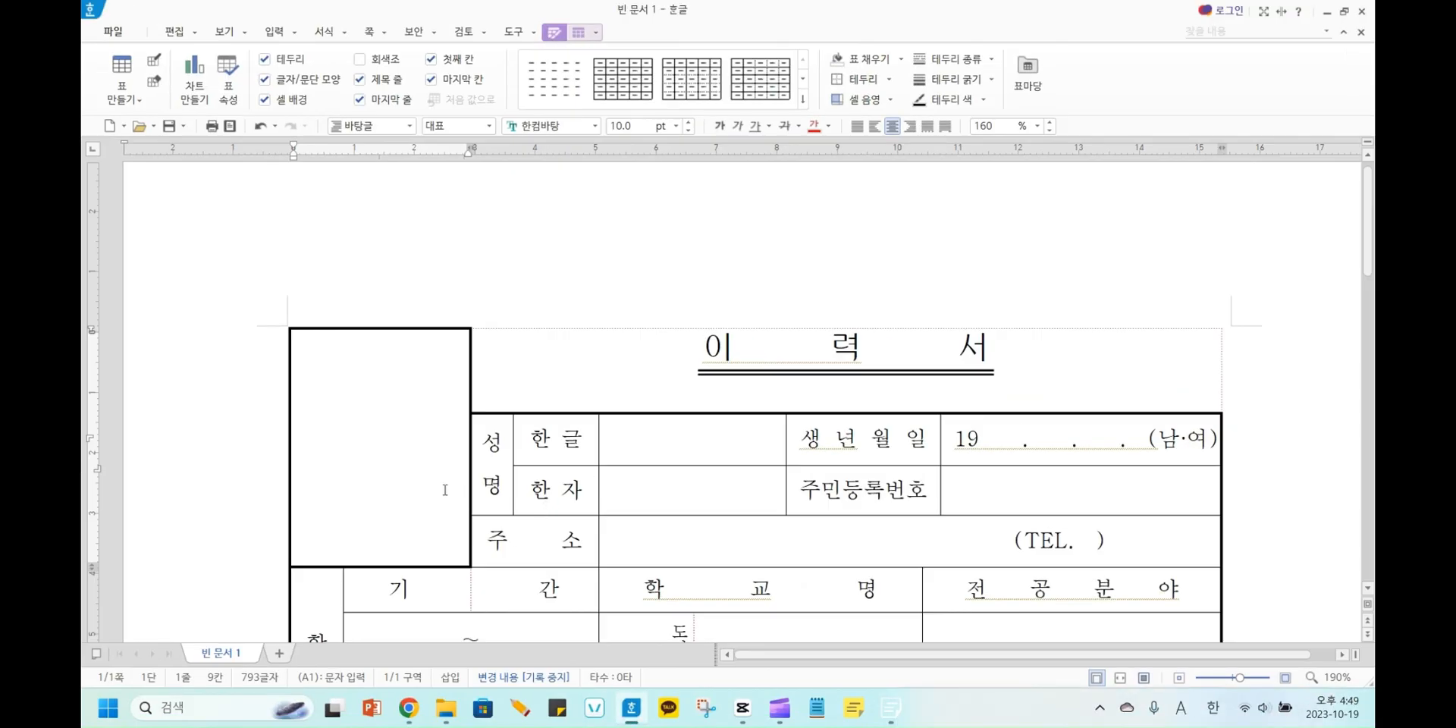
{"action": "right_click", "coordinate": [407, 498]}
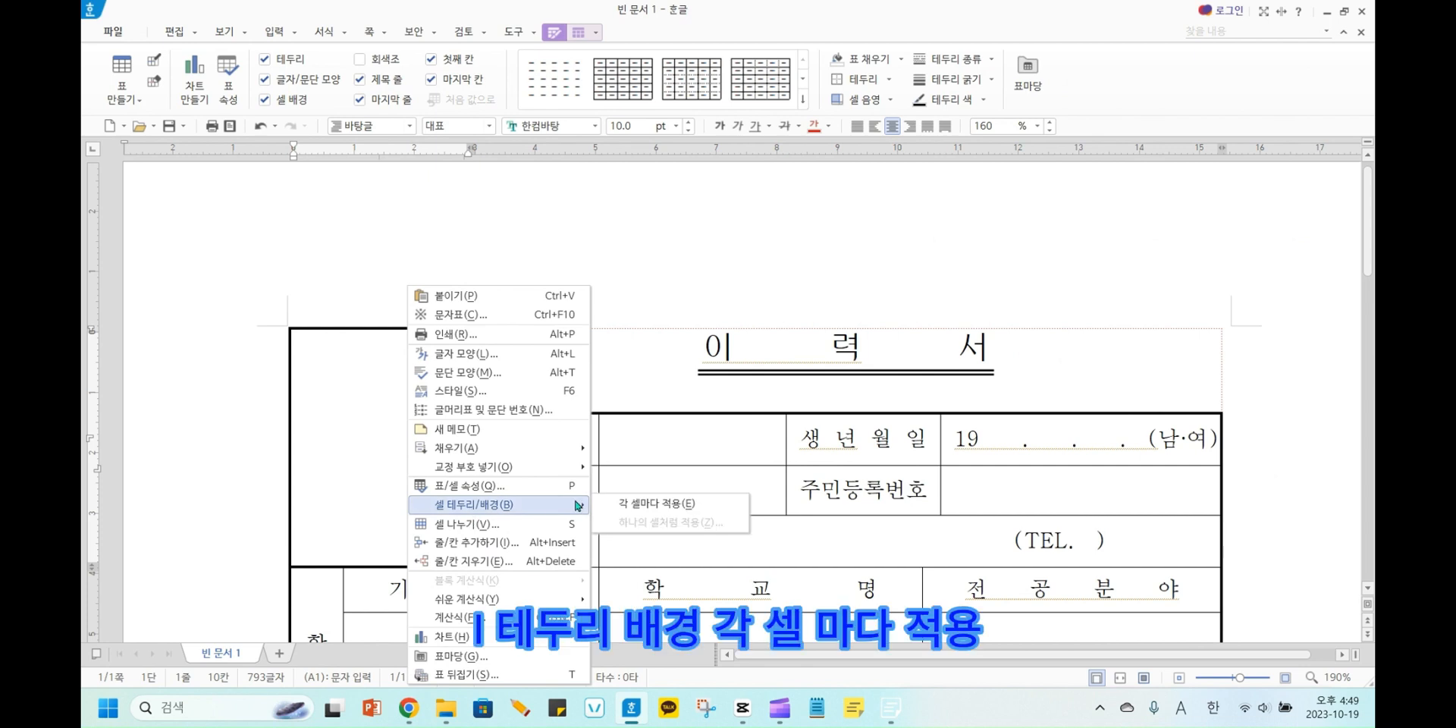
{"action": "left_click", "coordinate": [638, 508]}
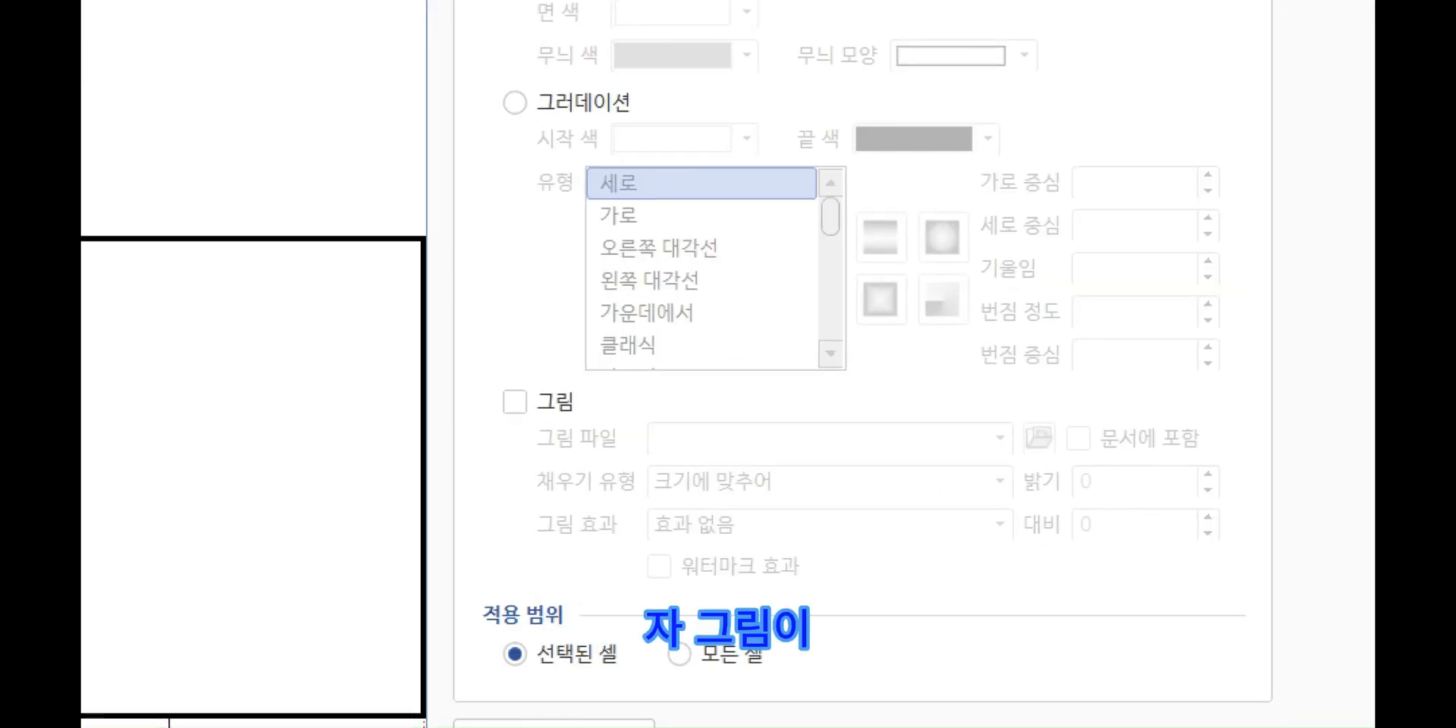
Enable the picture fill (그림) for the background of the photo cell.
{"action": "mouse_move", "coordinate": [532, 427]}
{"action": "left_mouse_down"}
{"action": "mouse_move", "coordinate": [856, 556]}
{"action": "mouse_move", "coordinate": [1333, 599]}
{"action": "mouse_move", "coordinate": [449, 464]}
{"action": "left_mouse_up"}
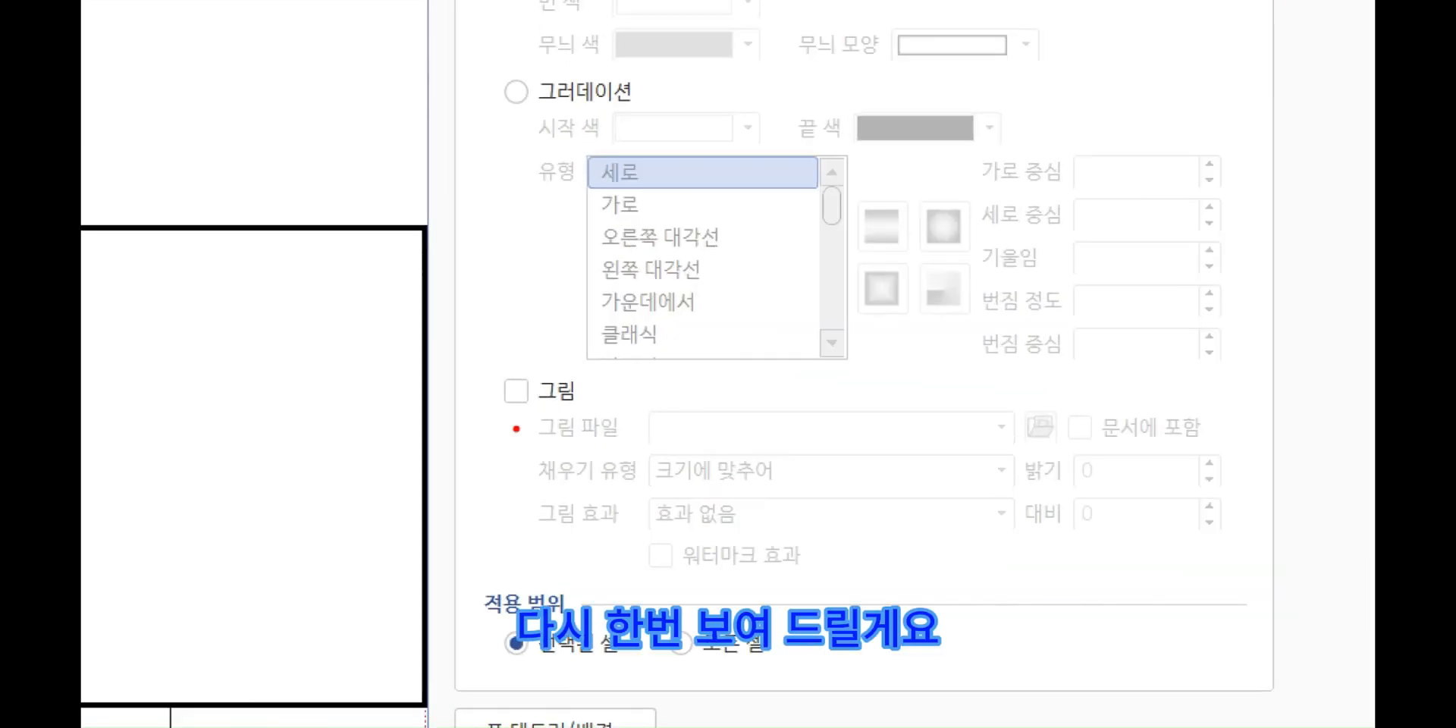
{"action": "mouse_move", "coordinate": [527, 413]}
{"action": "left_mouse_down"}
{"action": "mouse_move", "coordinate": [599, 443]}
{"action": "mouse_move", "coordinate": [1206, 585]}
{"action": "left_mouse_up"}
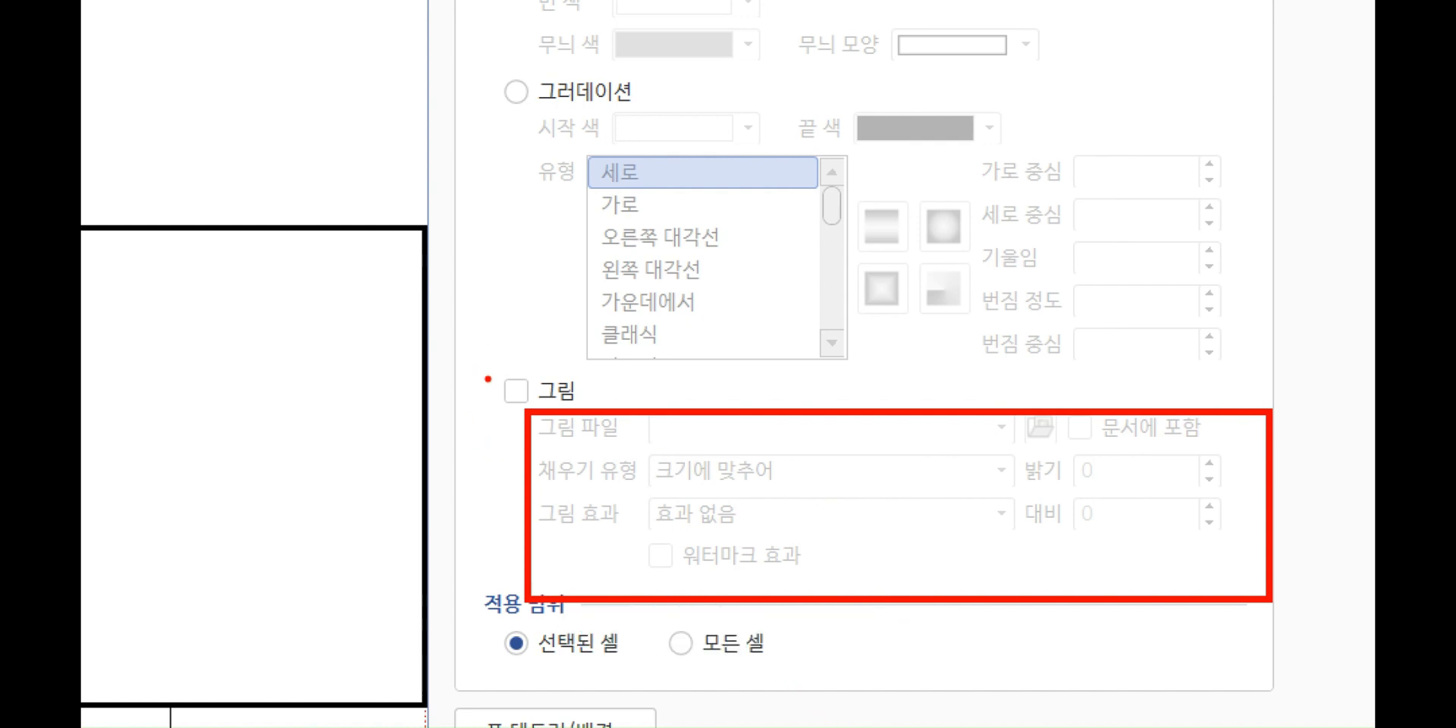
{"action": "left_click_drag", "start_coordinate": [511, 385], "coordinate": [519, 395]}
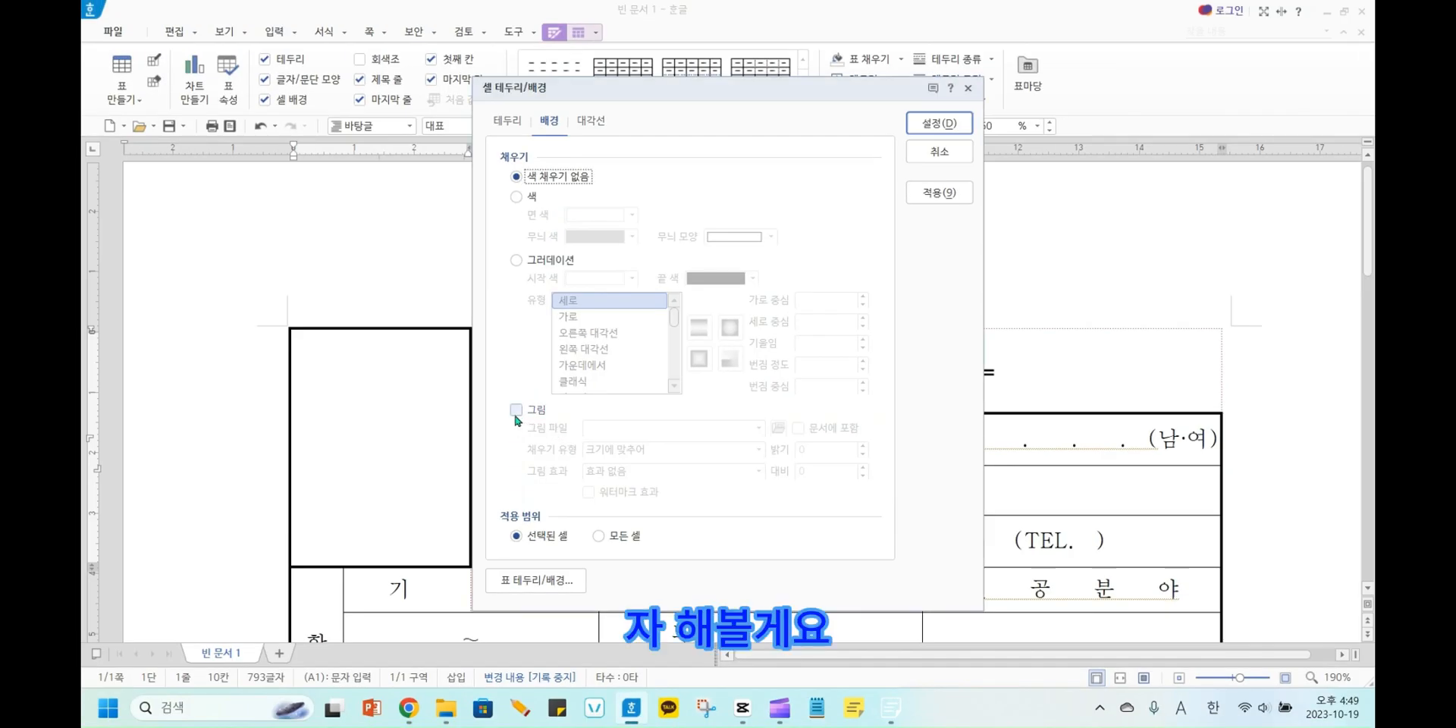
{"action": "left_click", "coordinate": [516, 411]}
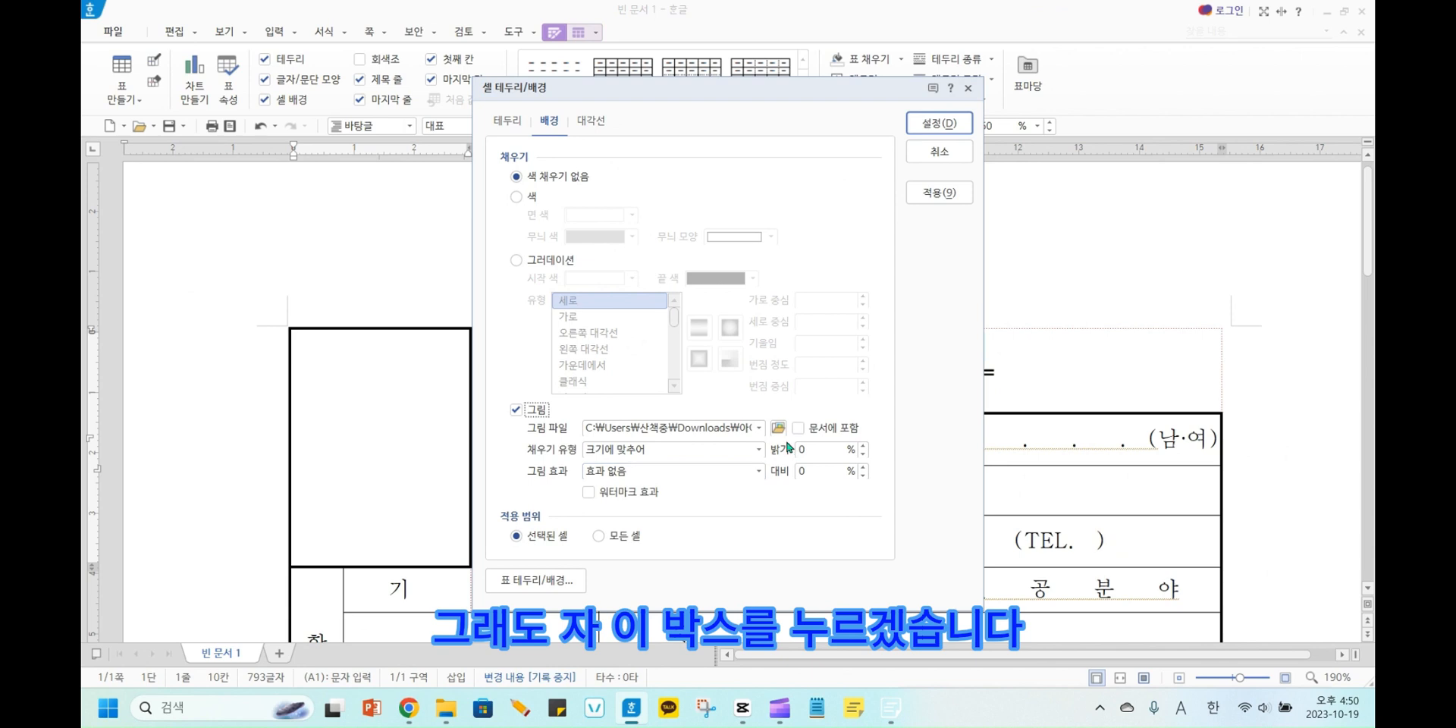
Choose 베컴 from the Downloads folder as the fill picture, showing the files as large icons and embedding it in the document.
{"action": "left_click", "coordinate": [780, 429]}
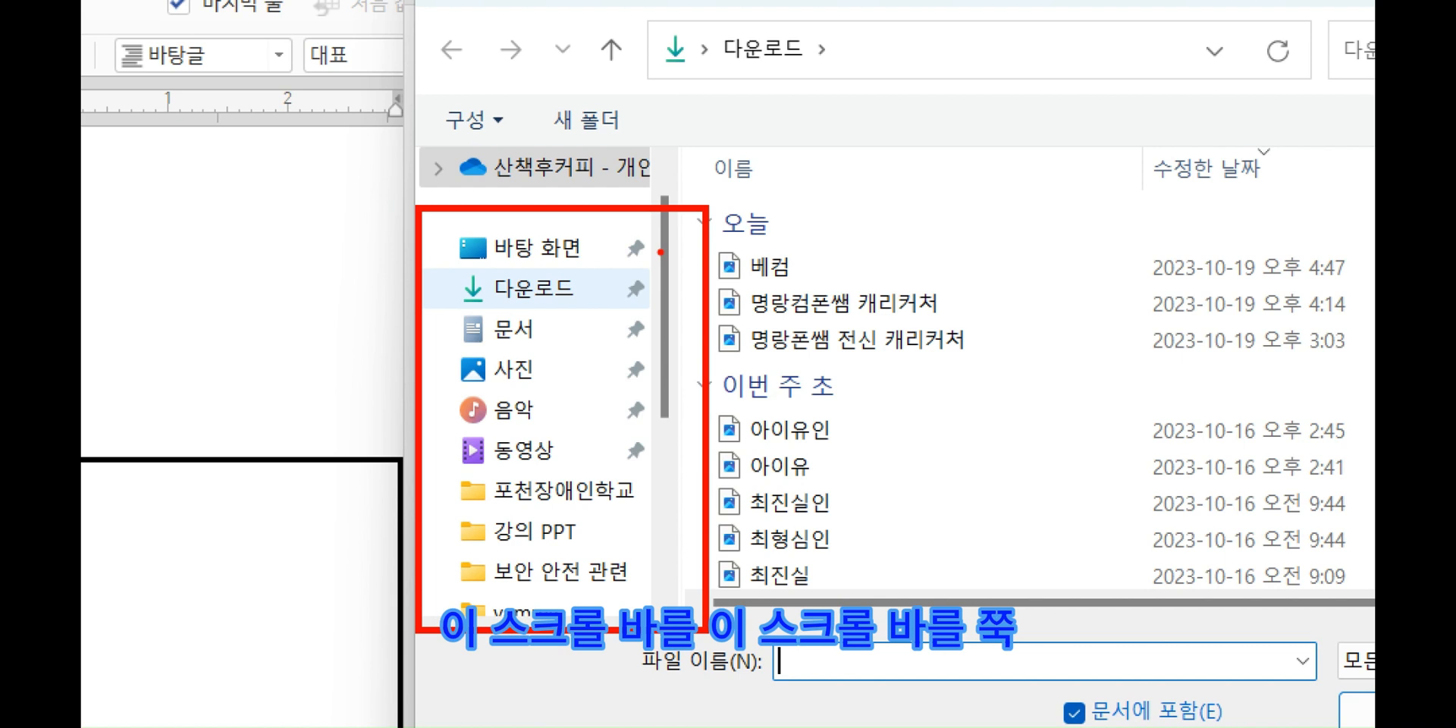
{"action": "mouse_move", "coordinate": [660, 252]}
{"action": "left_mouse_down"}
{"action": "mouse_move", "coordinate": [684, 302]}
{"action": "mouse_move", "coordinate": [664, 578]}
{"action": "mouse_move", "coordinate": [702, 530]}
{"action": "left_mouse_up"}
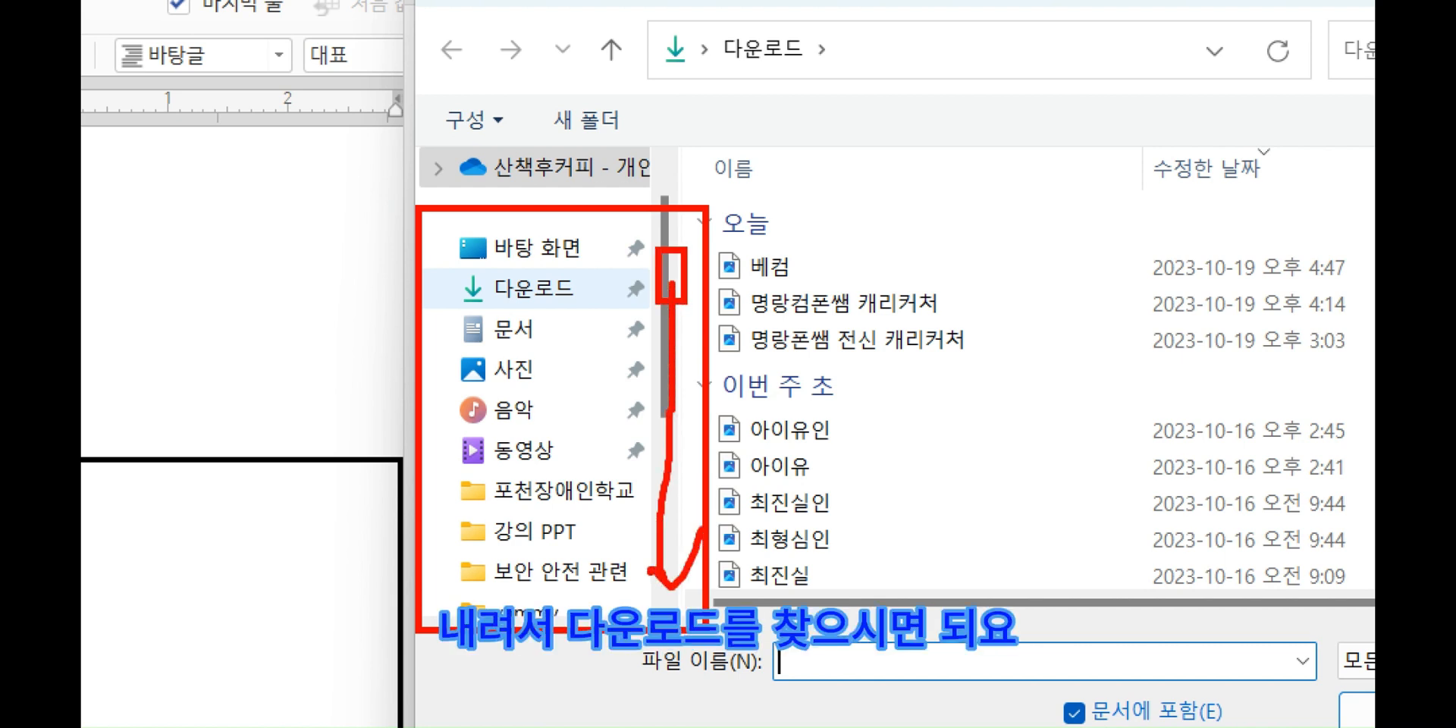
{"action": "mouse_move", "coordinate": [425, 264]}
{"action": "left_mouse_down"}
{"action": "mouse_move", "coordinate": [618, 326]}
{"action": "mouse_move", "coordinate": [671, 310]}
{"action": "left_mouse_up"}
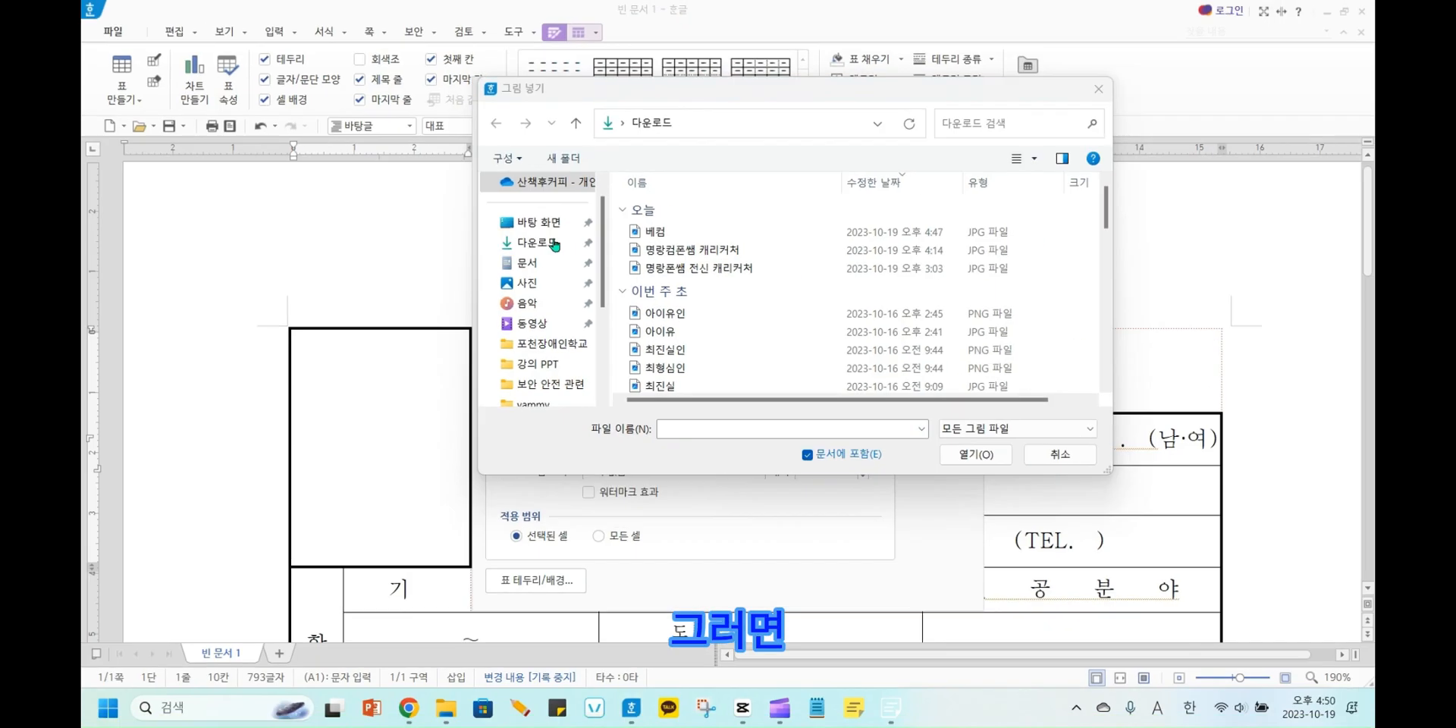
{"action": "left_click", "coordinate": [549, 248]}
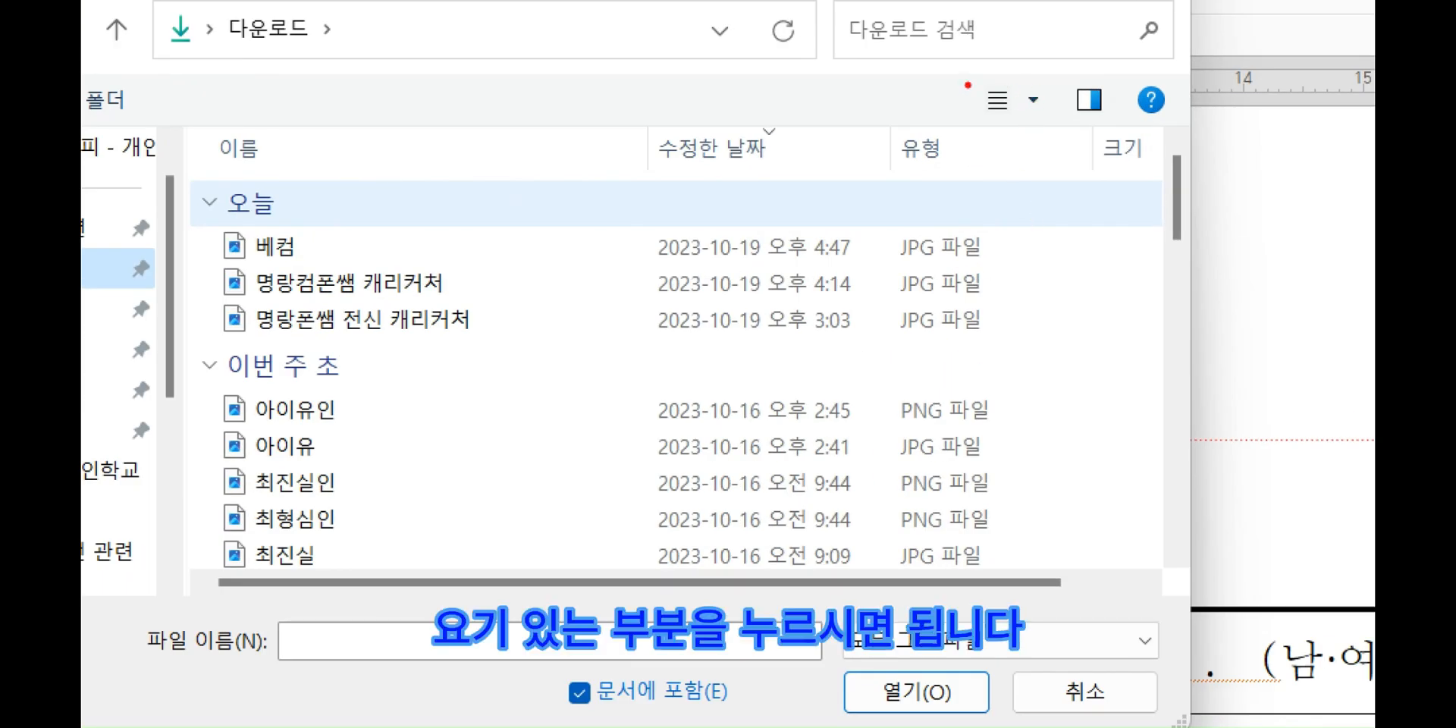
{"action": "mouse_move", "coordinate": [1024, 93]}
{"action": "left_mouse_down"}
{"action": "mouse_move", "coordinate": [1040, 110]}
{"action": "mouse_move", "coordinate": [1036, 85]}
{"action": "mouse_move", "coordinate": [1025, 93]}
{"action": "left_mouse_up"}
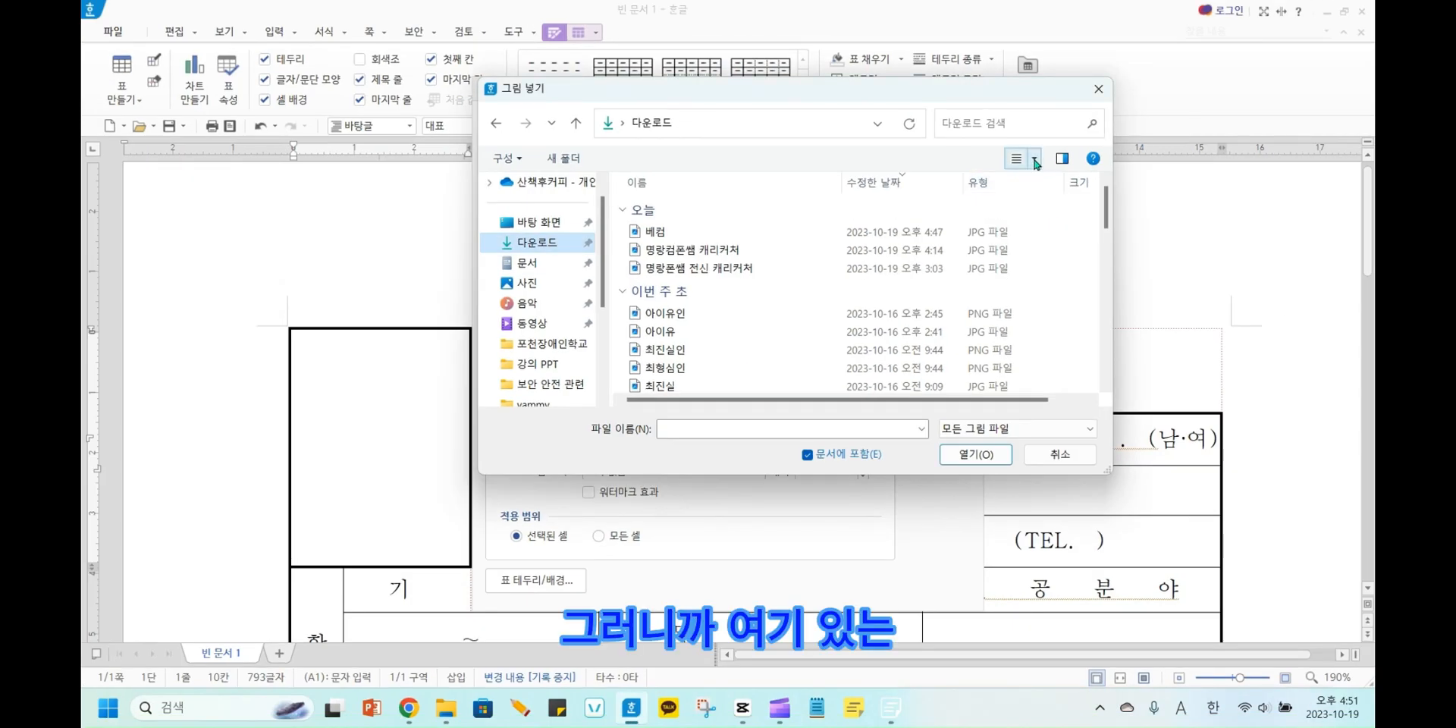
{"action": "left_click", "coordinate": [1032, 103]}
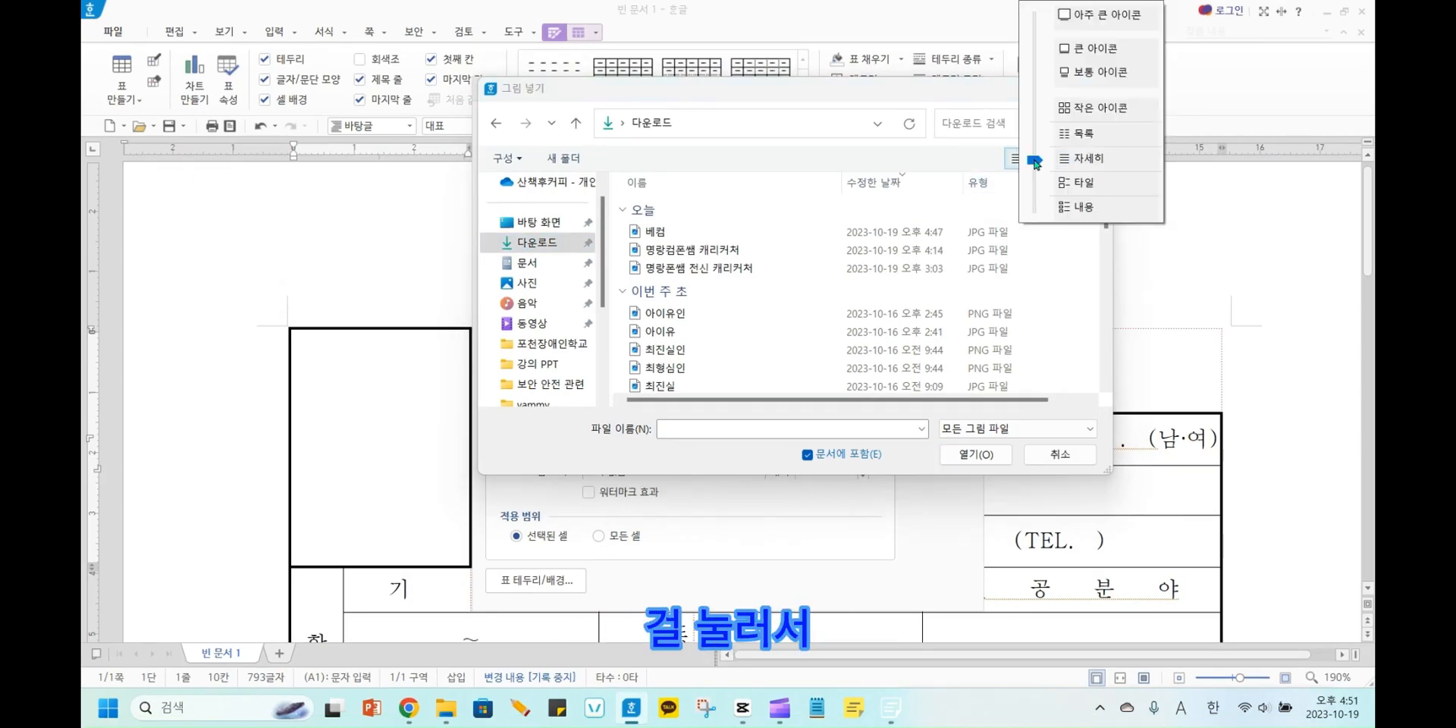
{"action": "left_click", "coordinate": [1067, 50]}
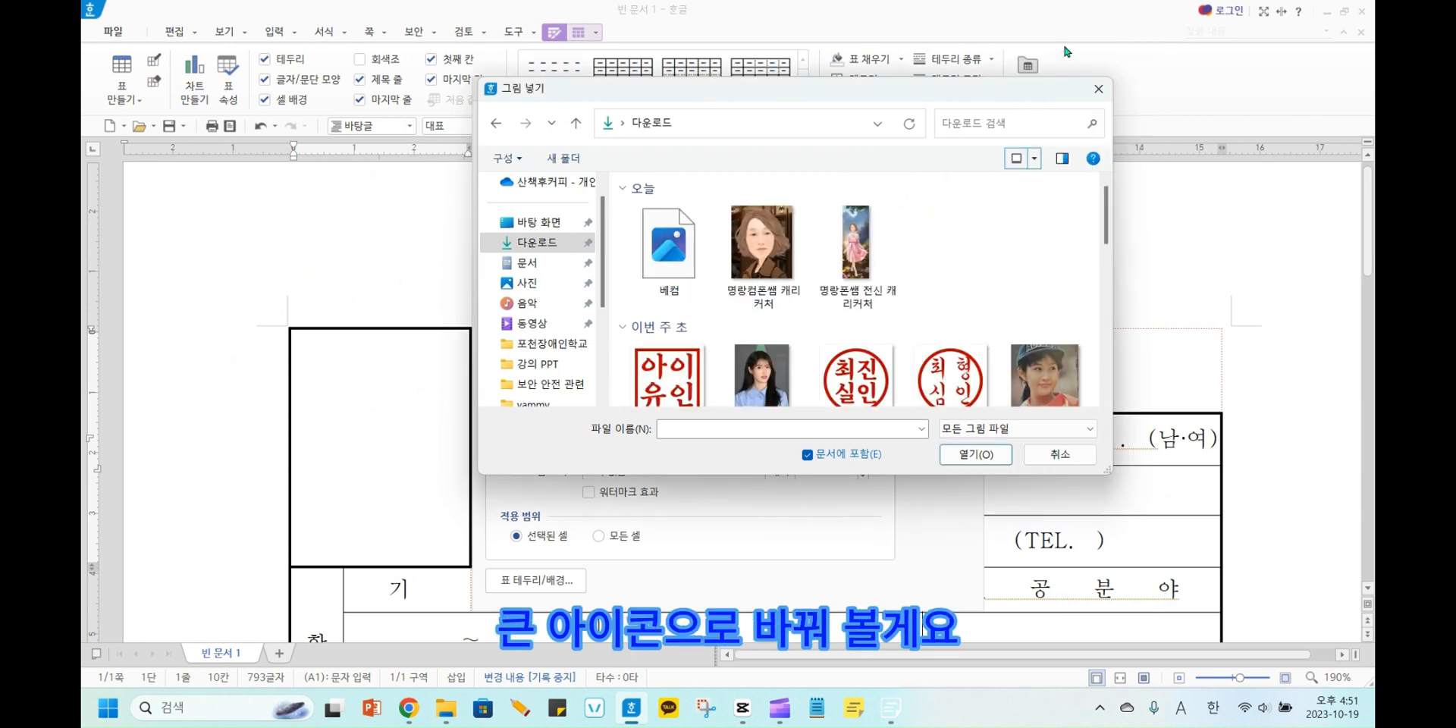
{"action": "left_click", "coordinate": [671, 244]}
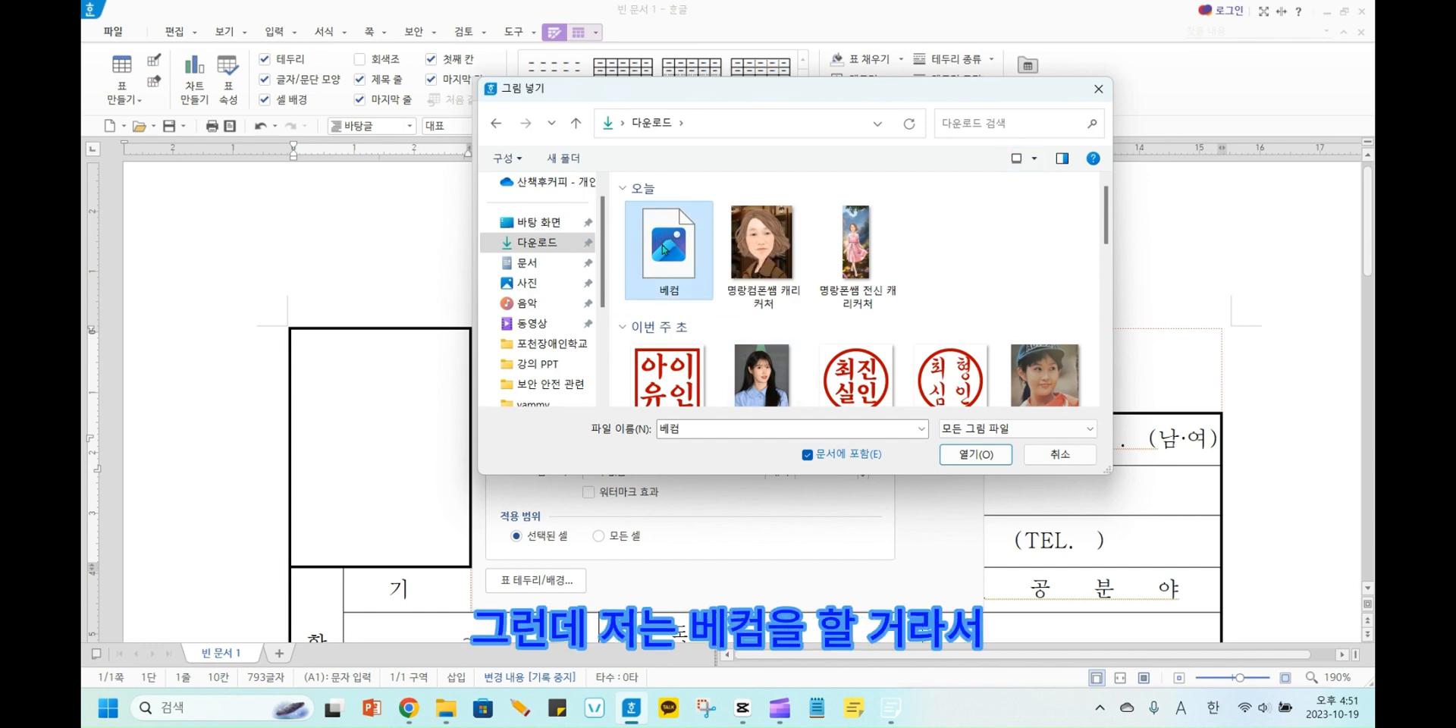
{"action": "left_click", "coordinate": [976, 455]}
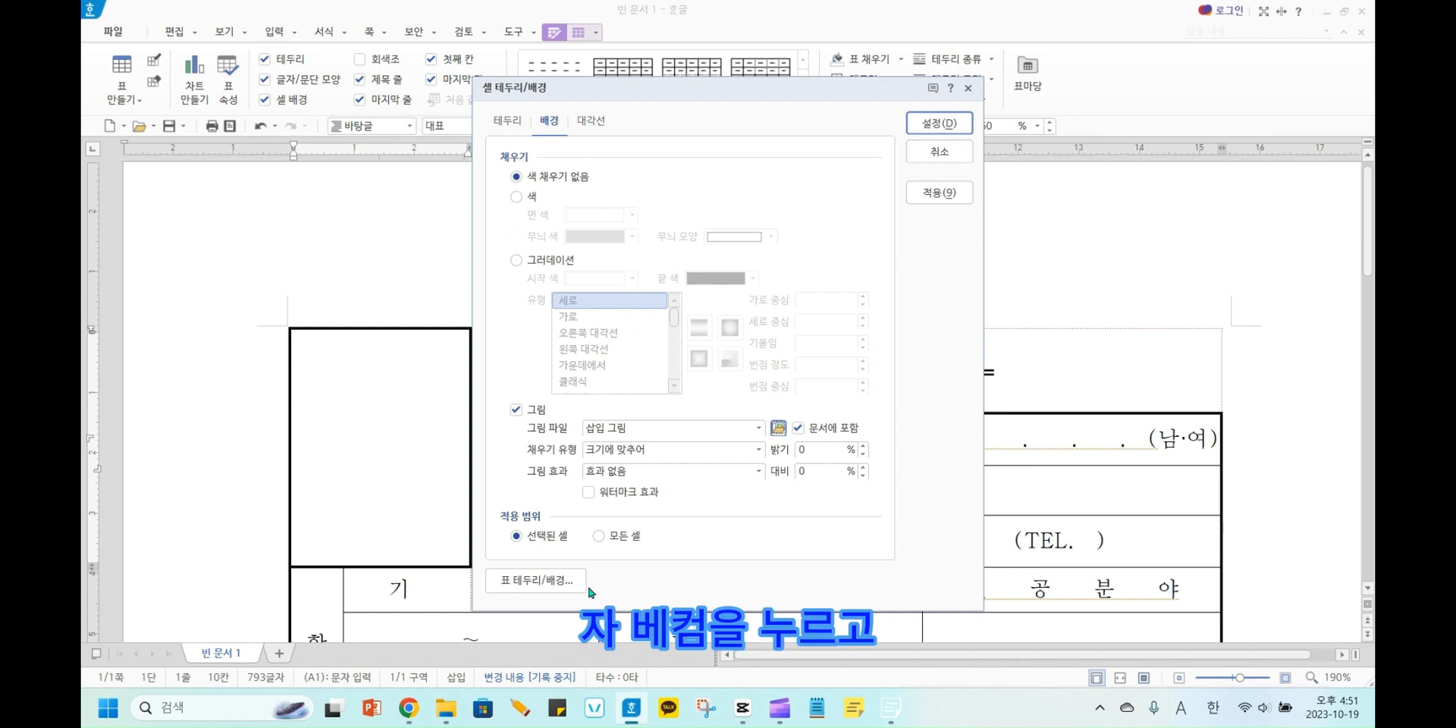
Try the fill type 가운데로 for the cell picture and set it back to 크기에 맞추어.
{"action": "left_click", "coordinate": [758, 450]}
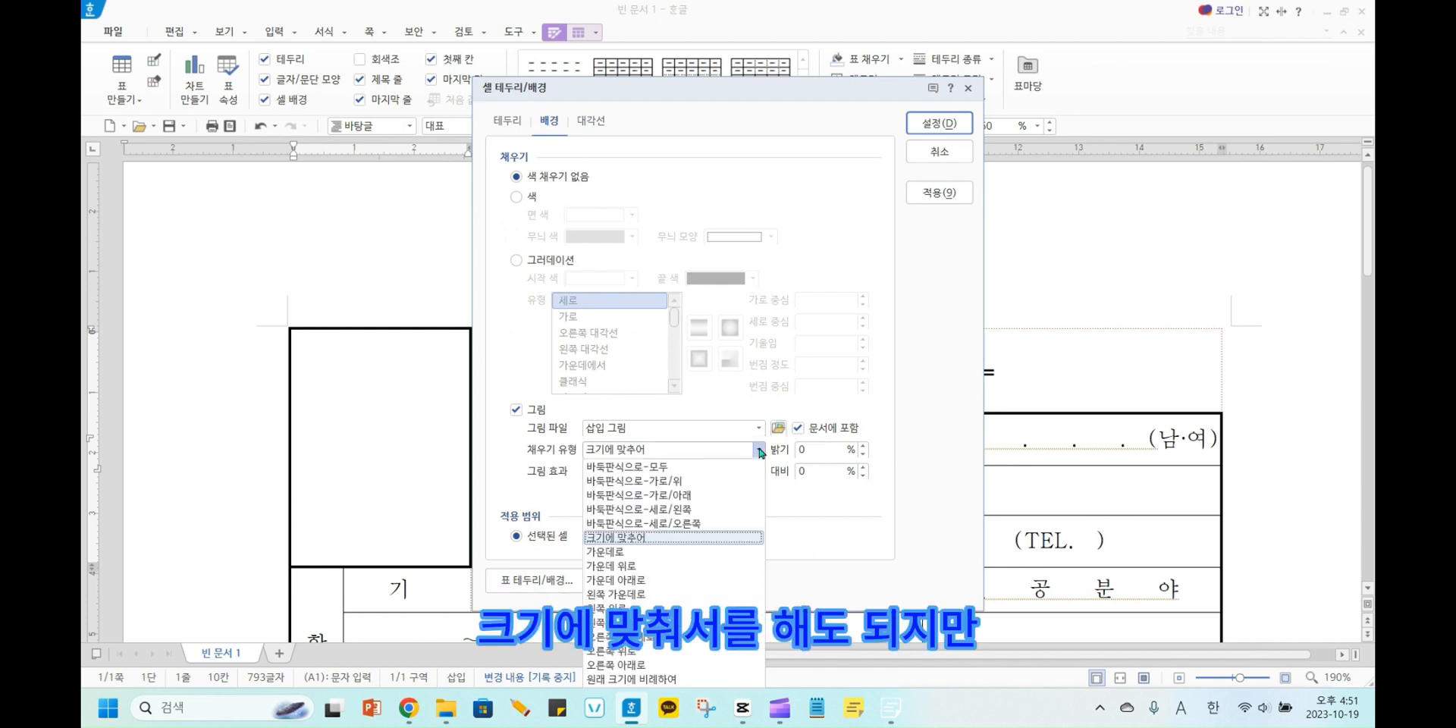
{"action": "left_click", "coordinate": [671, 552]}
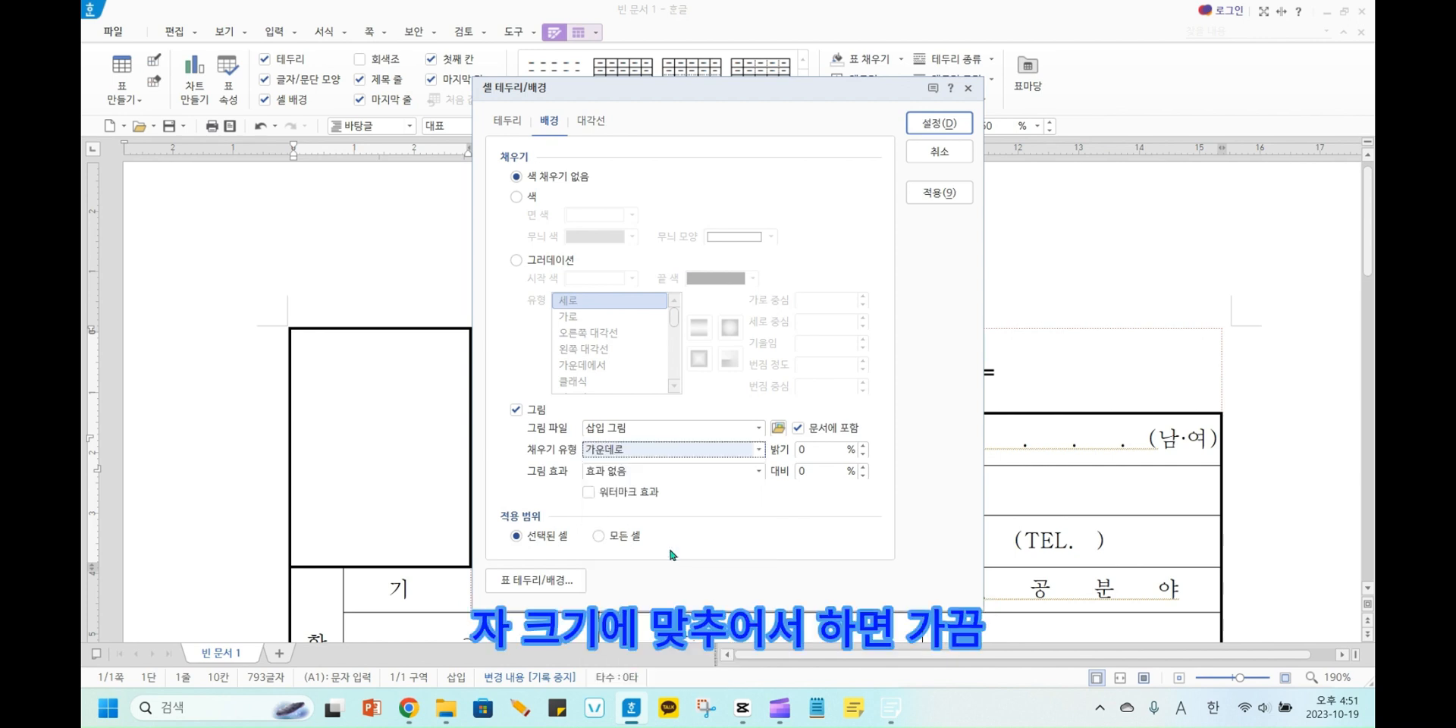
{"action": "left_click", "coordinate": [758, 450]}
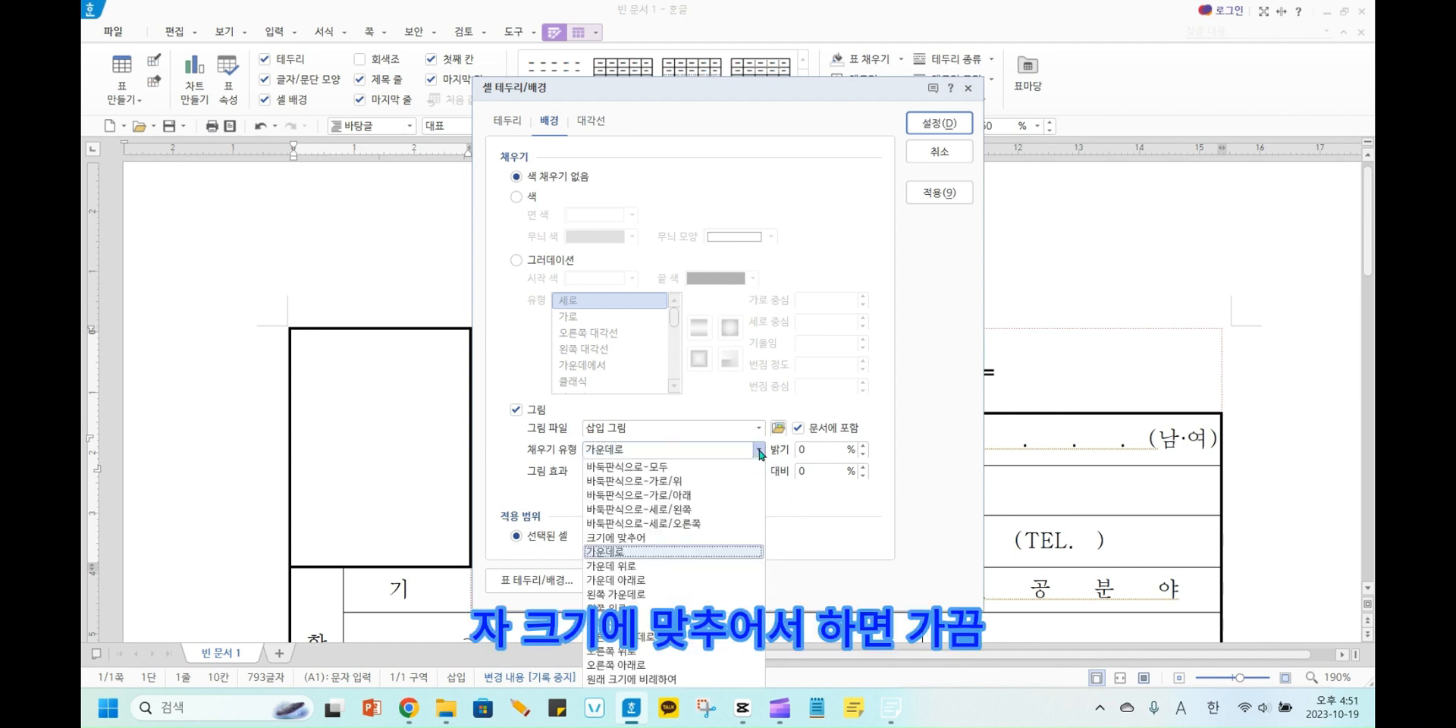
{"action": "left_click", "coordinate": [698, 543]}
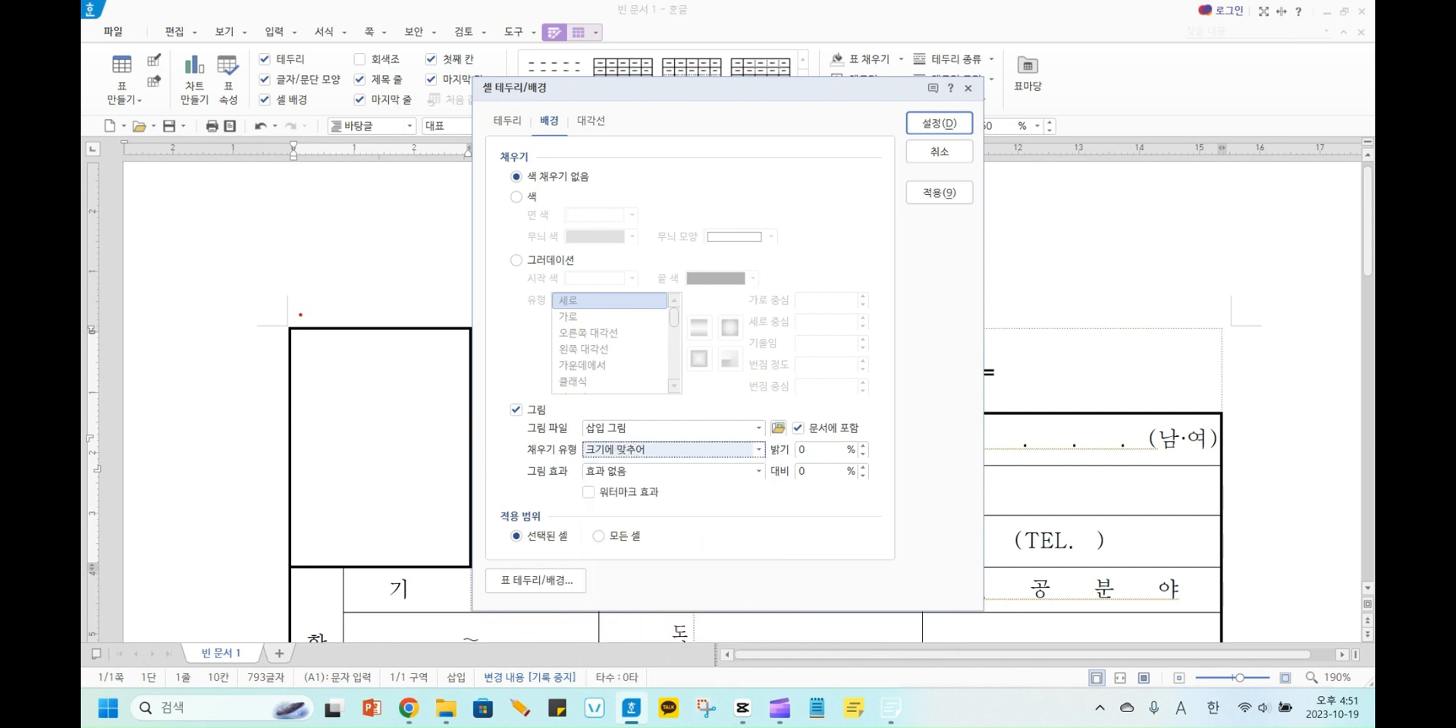
{"action": "mouse_move", "coordinate": [284, 321]}
{"action": "left_mouse_down"}
{"action": "mouse_move", "coordinate": [327, 339]}
{"action": "mouse_move", "coordinate": [475, 339]}
{"action": "left_mouse_up"}
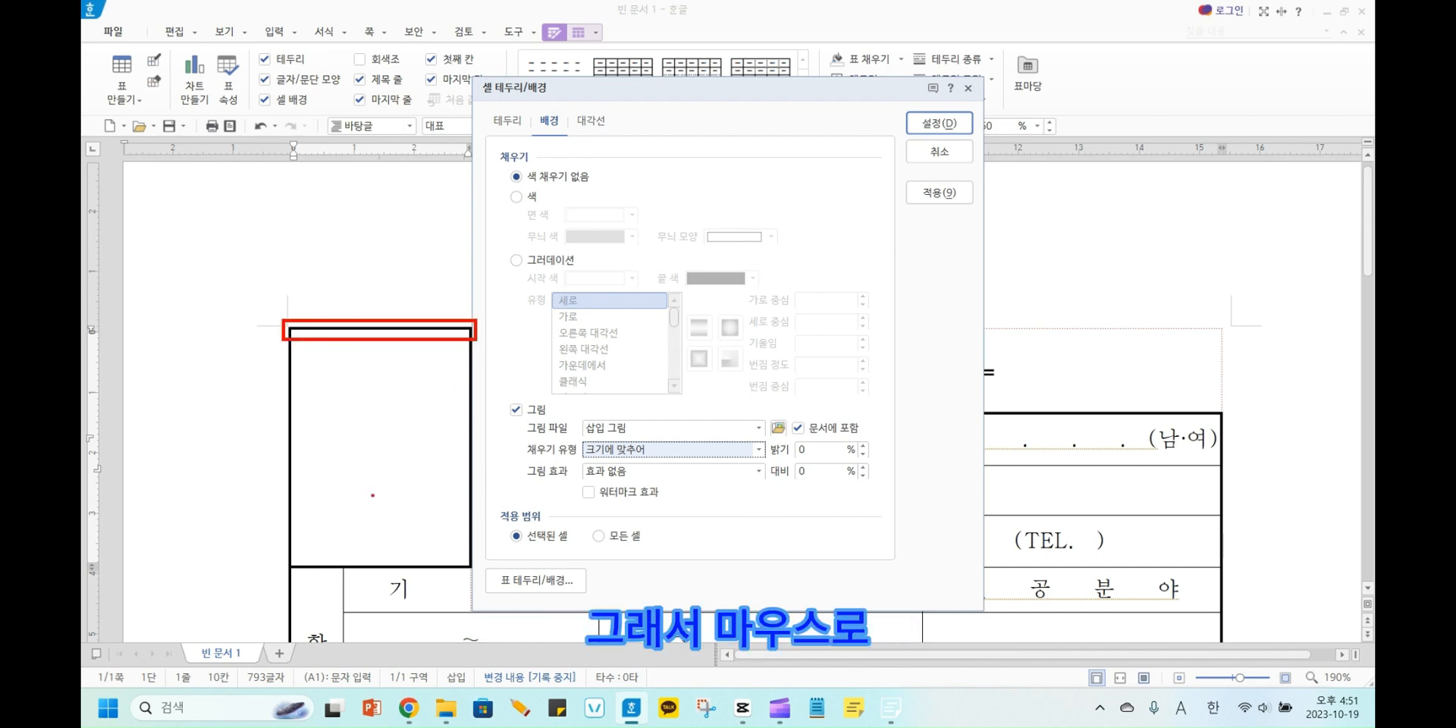
{"action": "left_click_drag", "start_coordinate": [273, 553], "coordinate": [476, 577]}
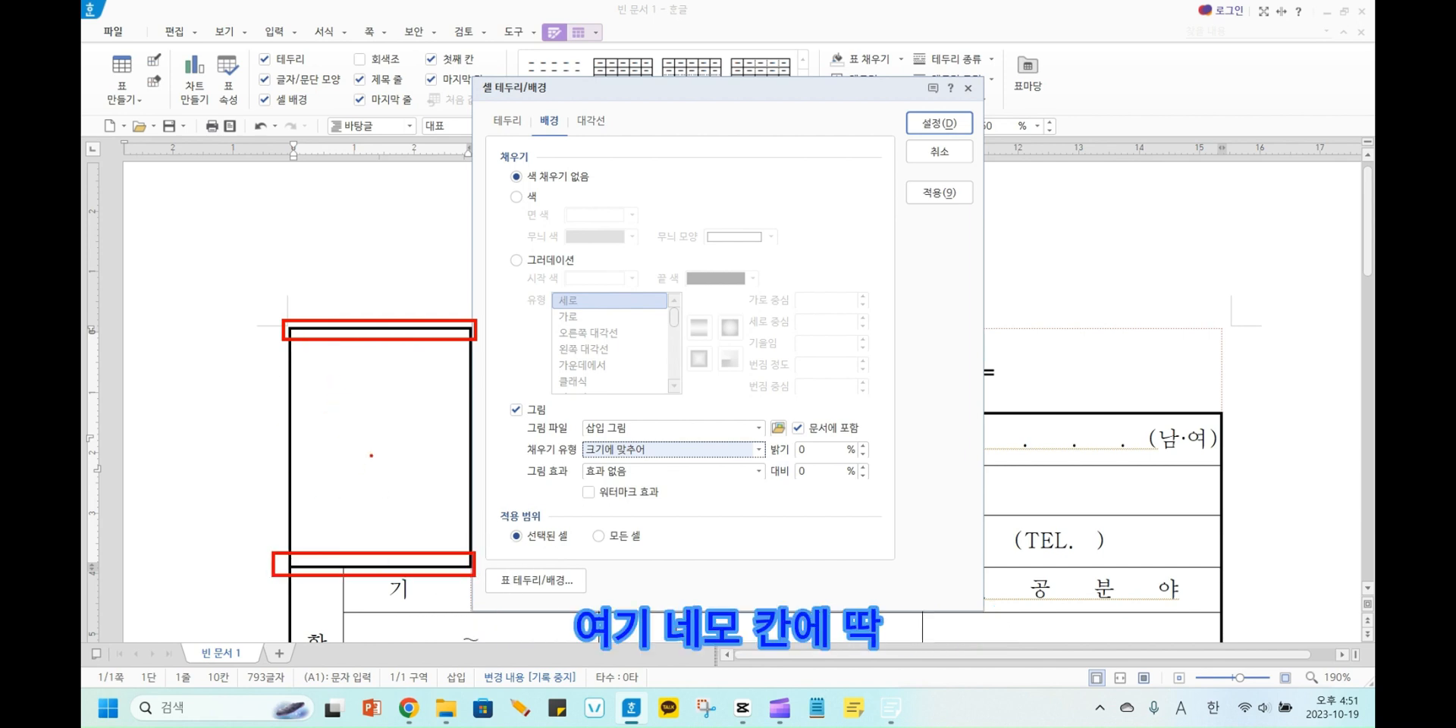
{"action": "key", "text": "Escape"}
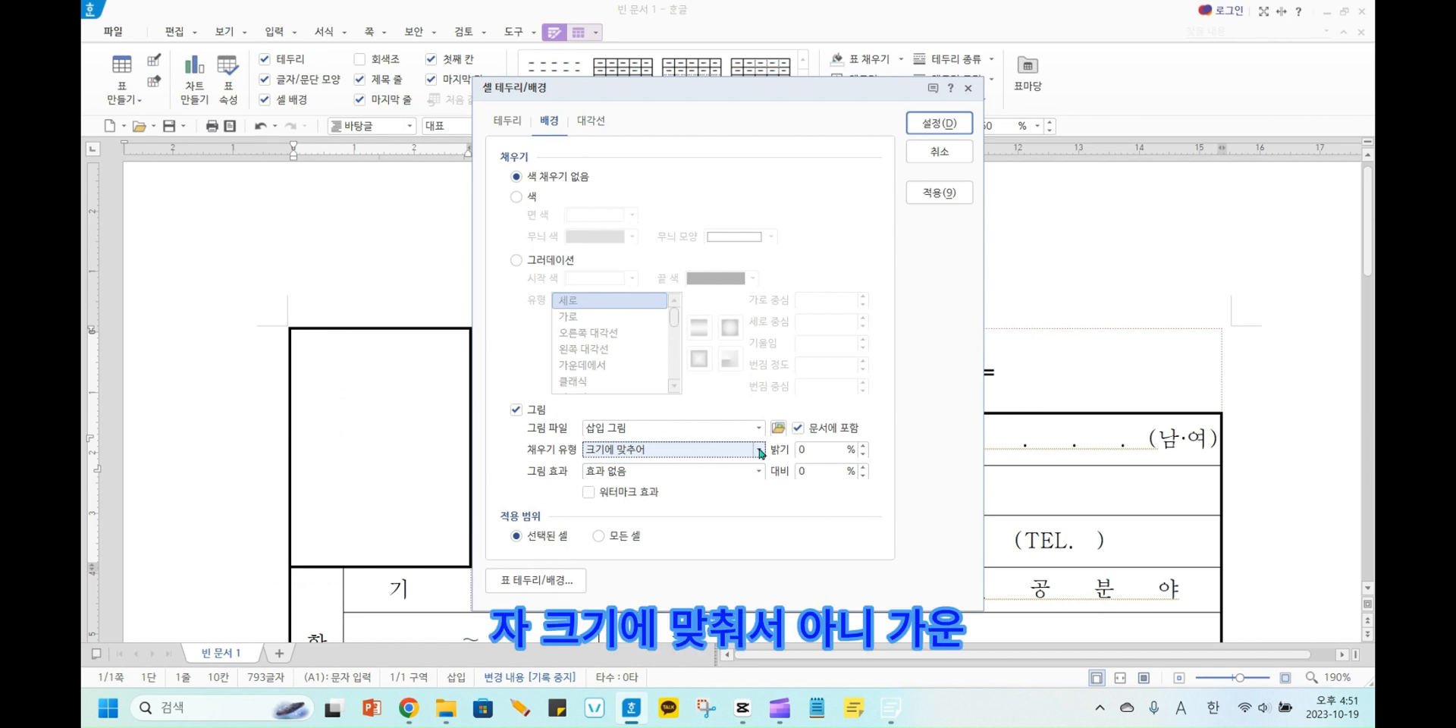
Fill the photo cell with the 베컴 picture using the fill type 가운데로, and undo the fill.
{"action": "left_click", "coordinate": [759, 449]}
{"action": "left_click", "coordinate": [696, 547]}
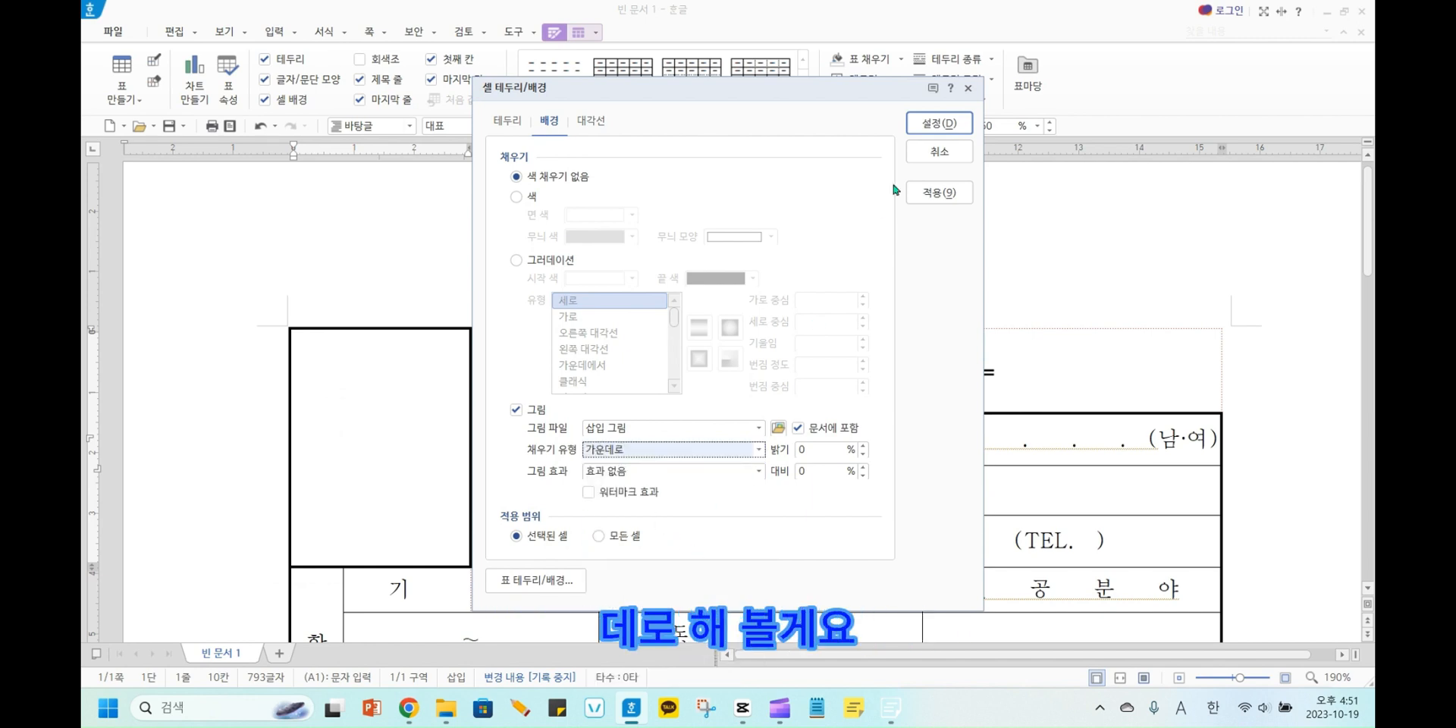
{"action": "left_click", "coordinate": [939, 123]}
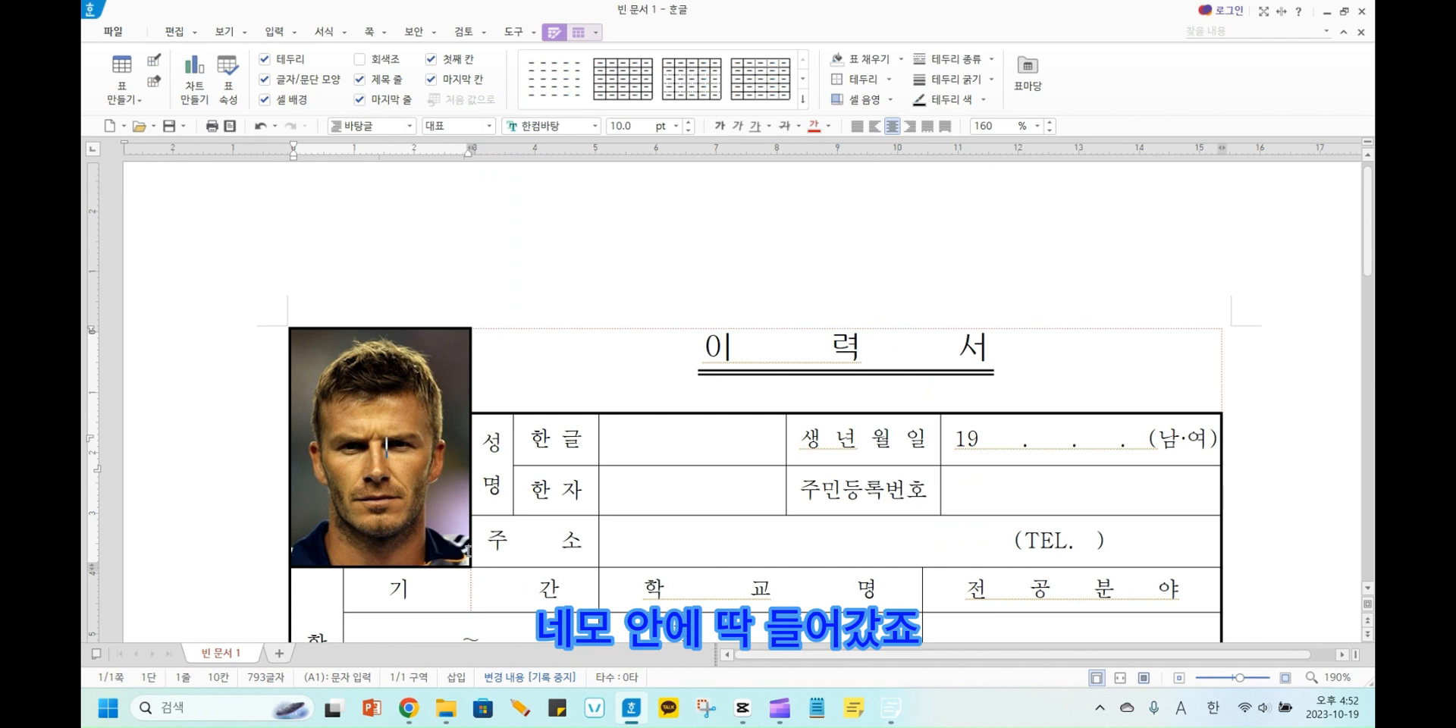
{"action": "key", "text": "ctrl+z"}
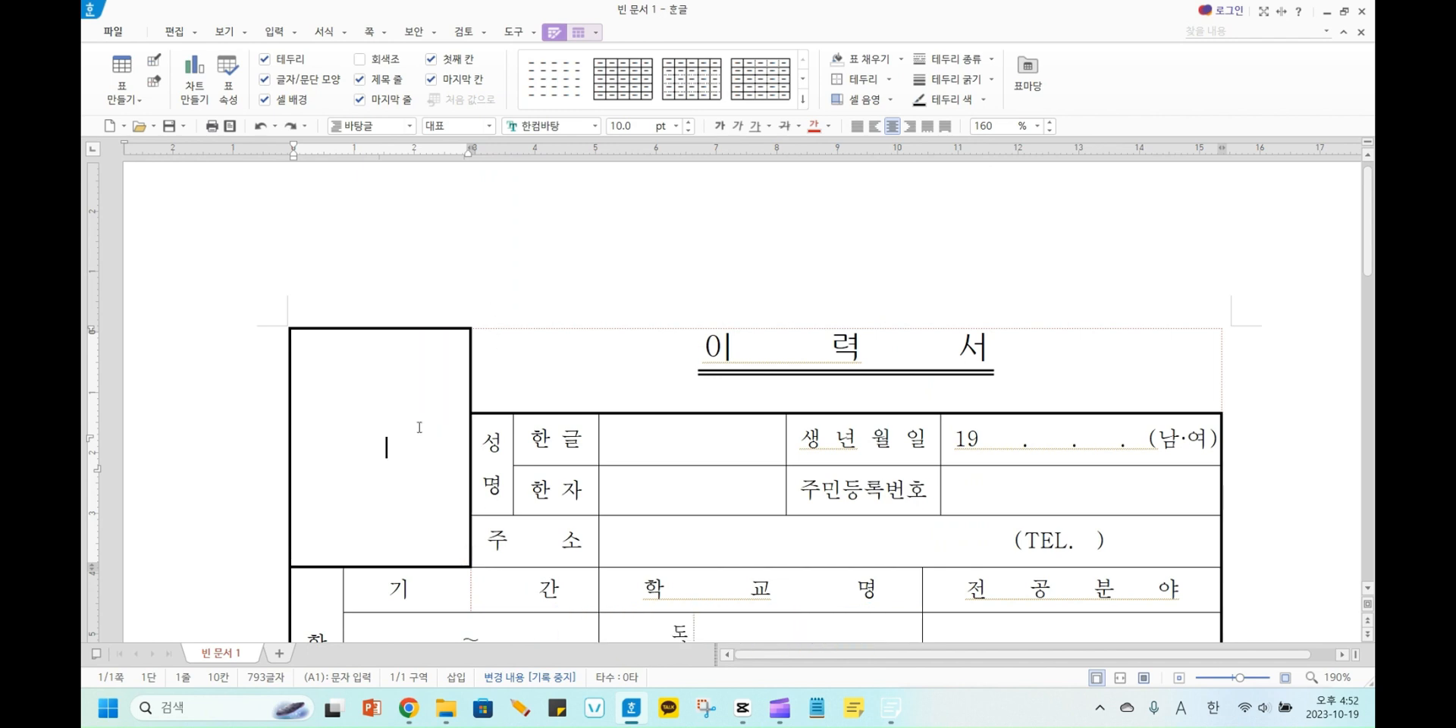
Reopen the photo cell's 각 셀마다 적용 background settings, enable the picture fill and choose 명랑컴폰쌤 캐리커처 from Downloads, embedded in the document.
{"action": "right_click", "coordinate": [376, 453]}
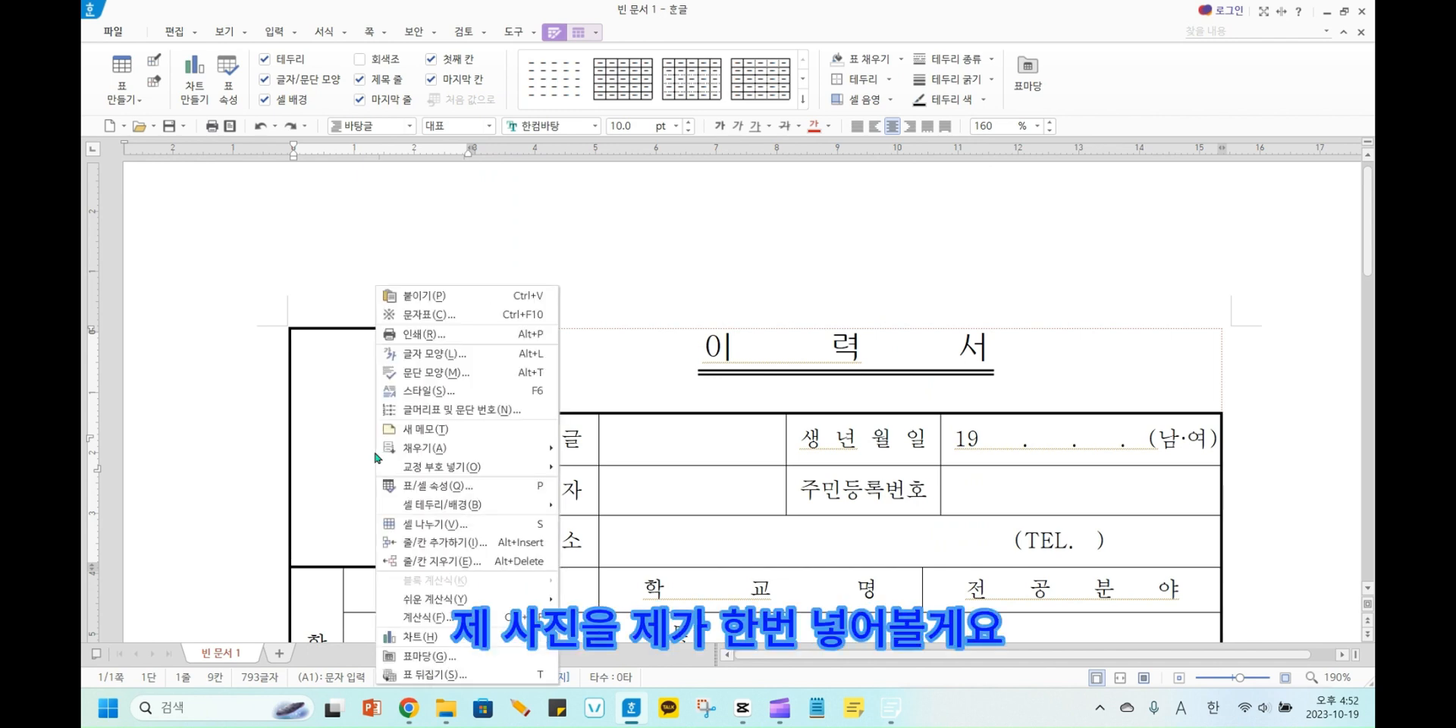
{"action": "mouse_move", "coordinate": [440, 506]}
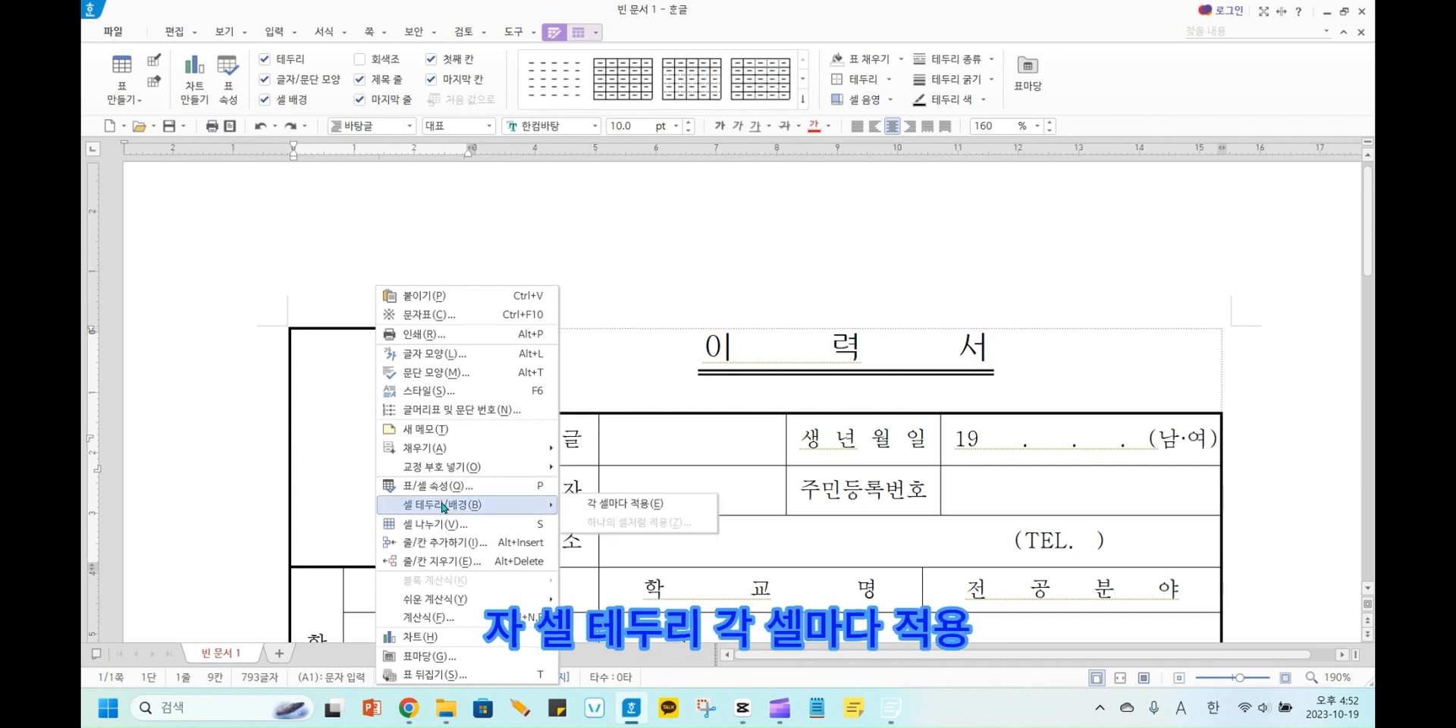
{"action": "left_click", "coordinate": [607, 504]}
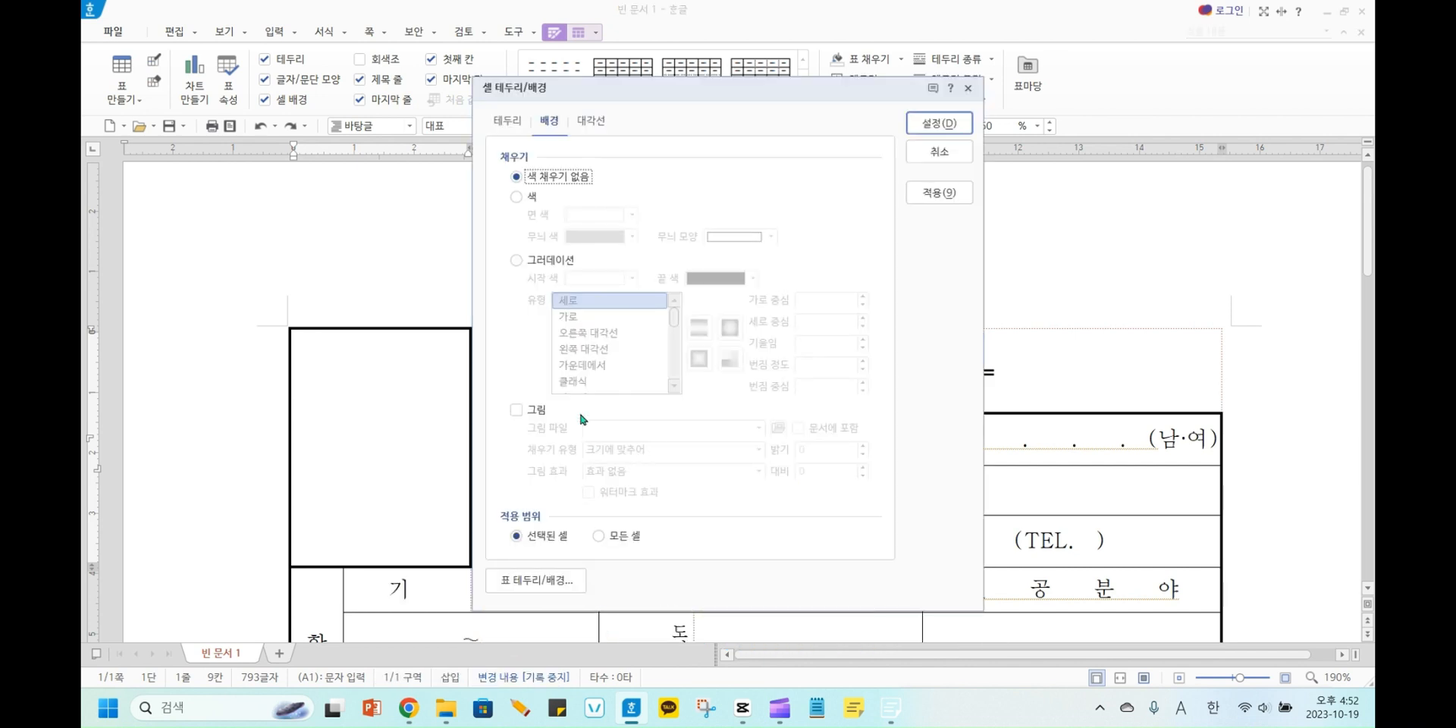
{"action": "left_click", "coordinate": [514, 410]}
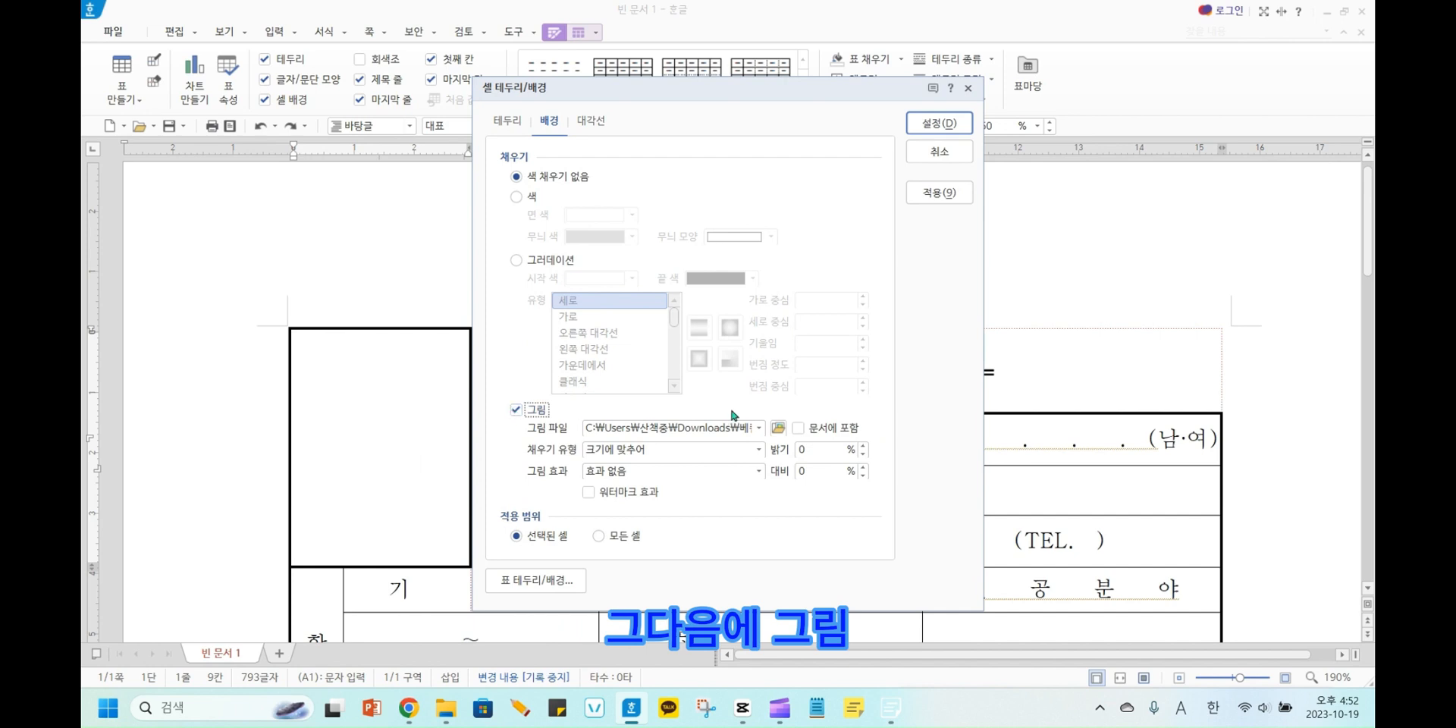
{"action": "left_click", "coordinate": [779, 428]}
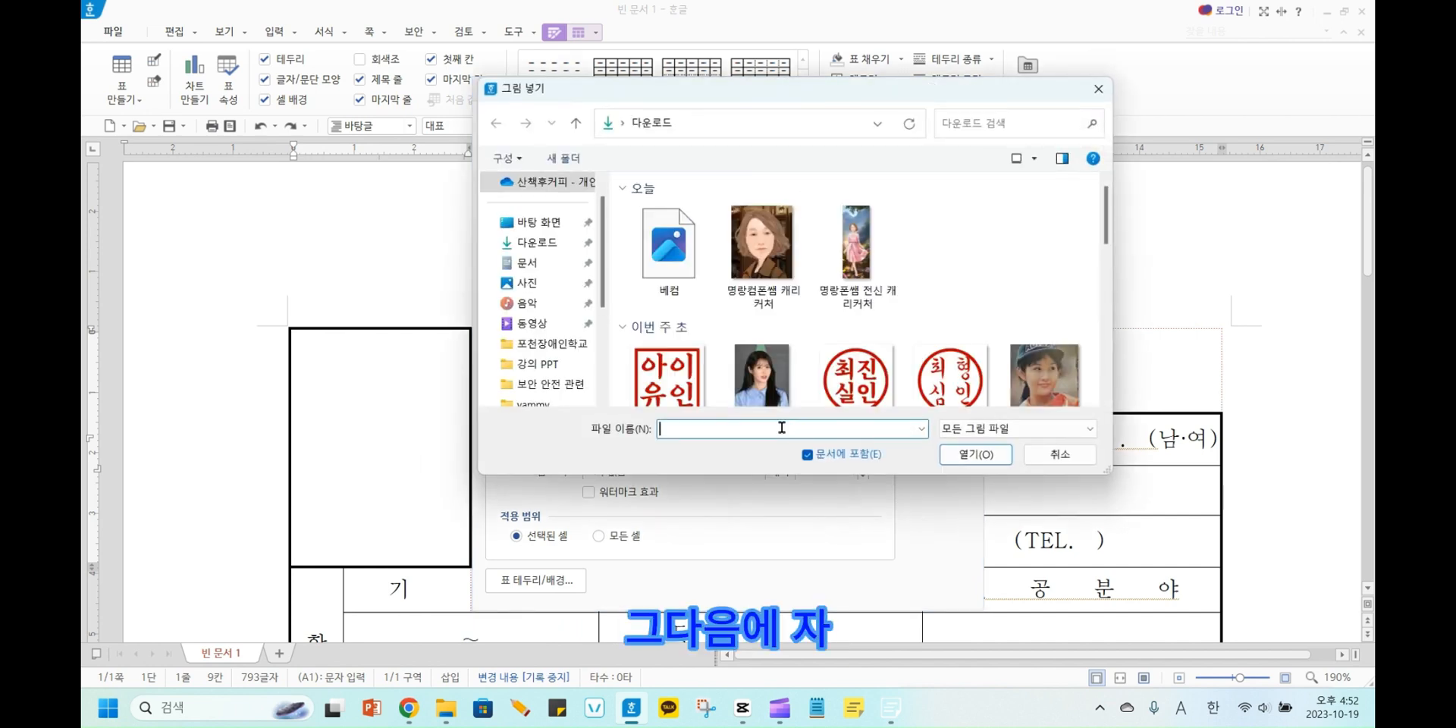
{"action": "left_click", "coordinate": [774, 266]}
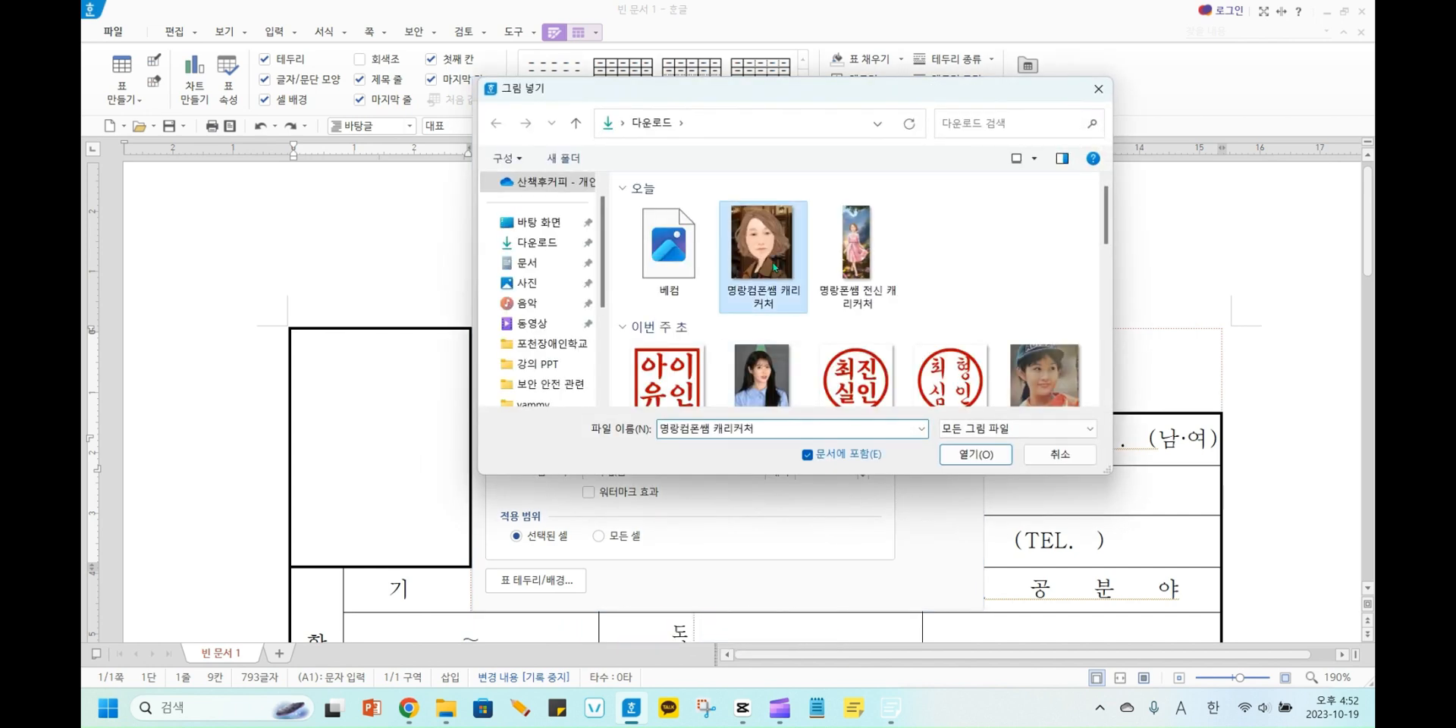
{"action": "left_click", "coordinate": [977, 456]}
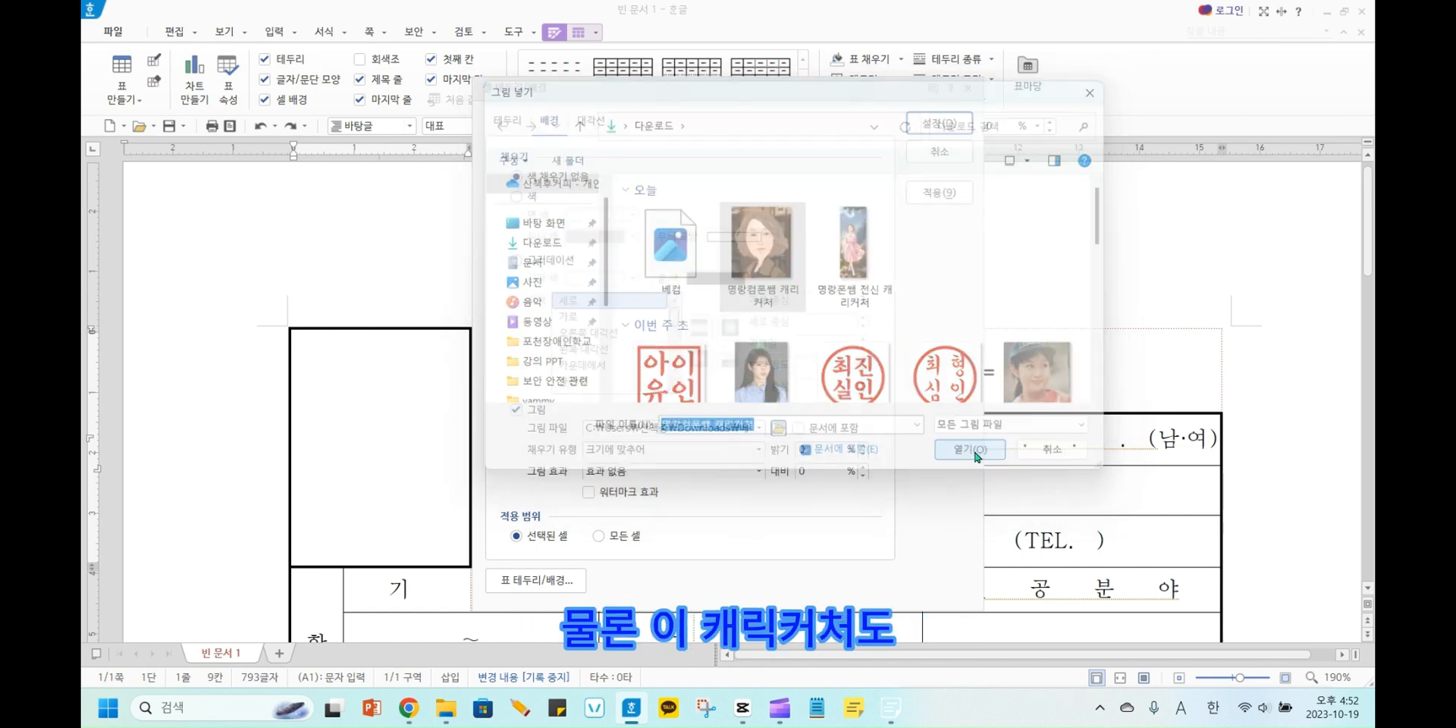
Set the caricature's fill type to 가운데로 and apply the background to the photo cell.
{"action": "left_click", "coordinate": [758, 450]}
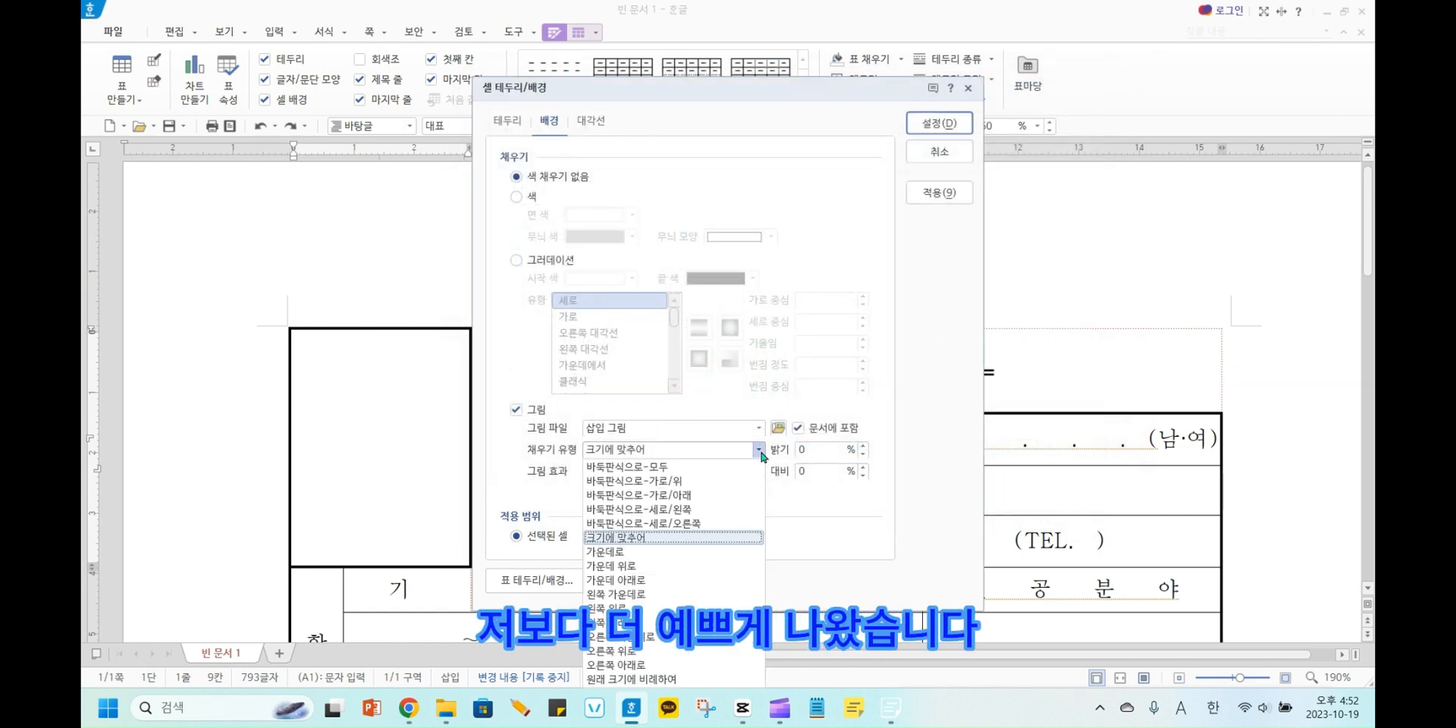
{"action": "left_click", "coordinate": [695, 553]}
{"action": "left_click", "coordinate": [930, 126]}
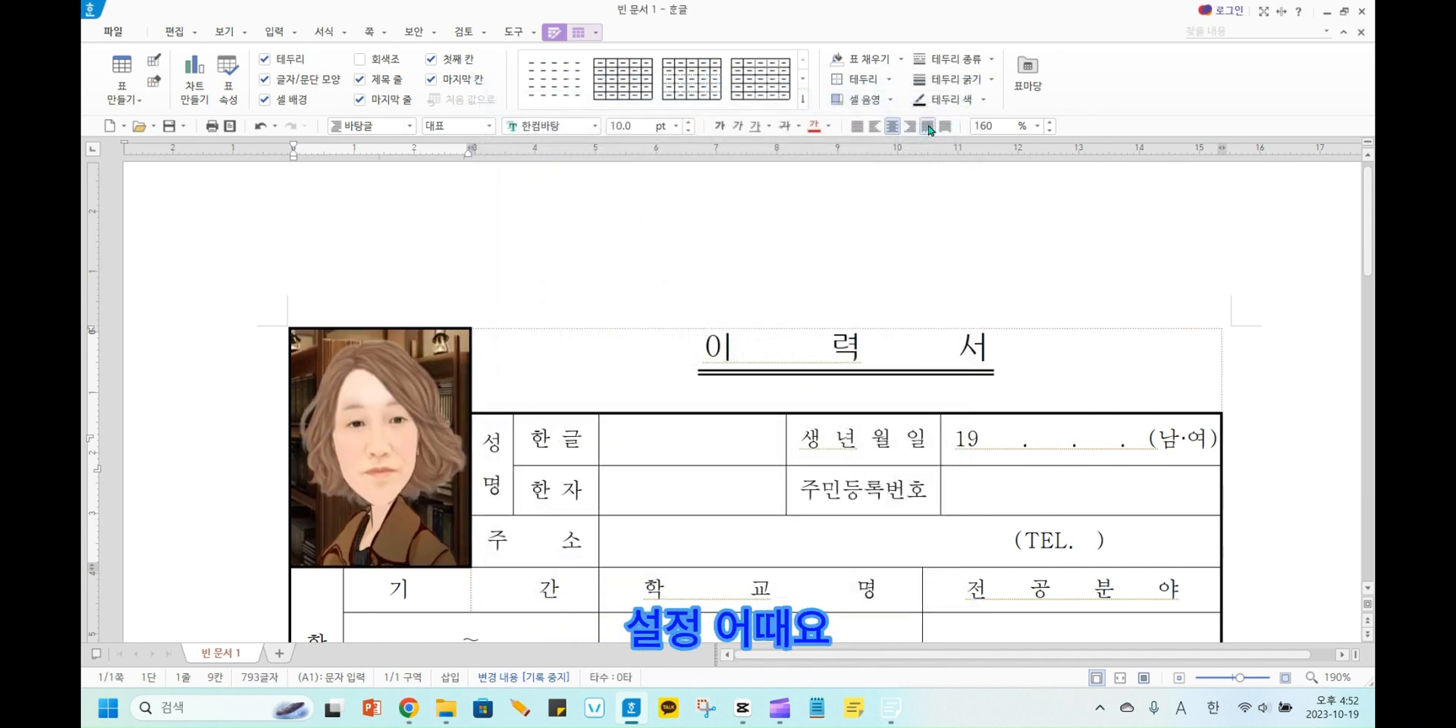
Enter the applicant's name in Korean in the cell beside 한글.
{"action": "left_click", "coordinate": [677, 449]}
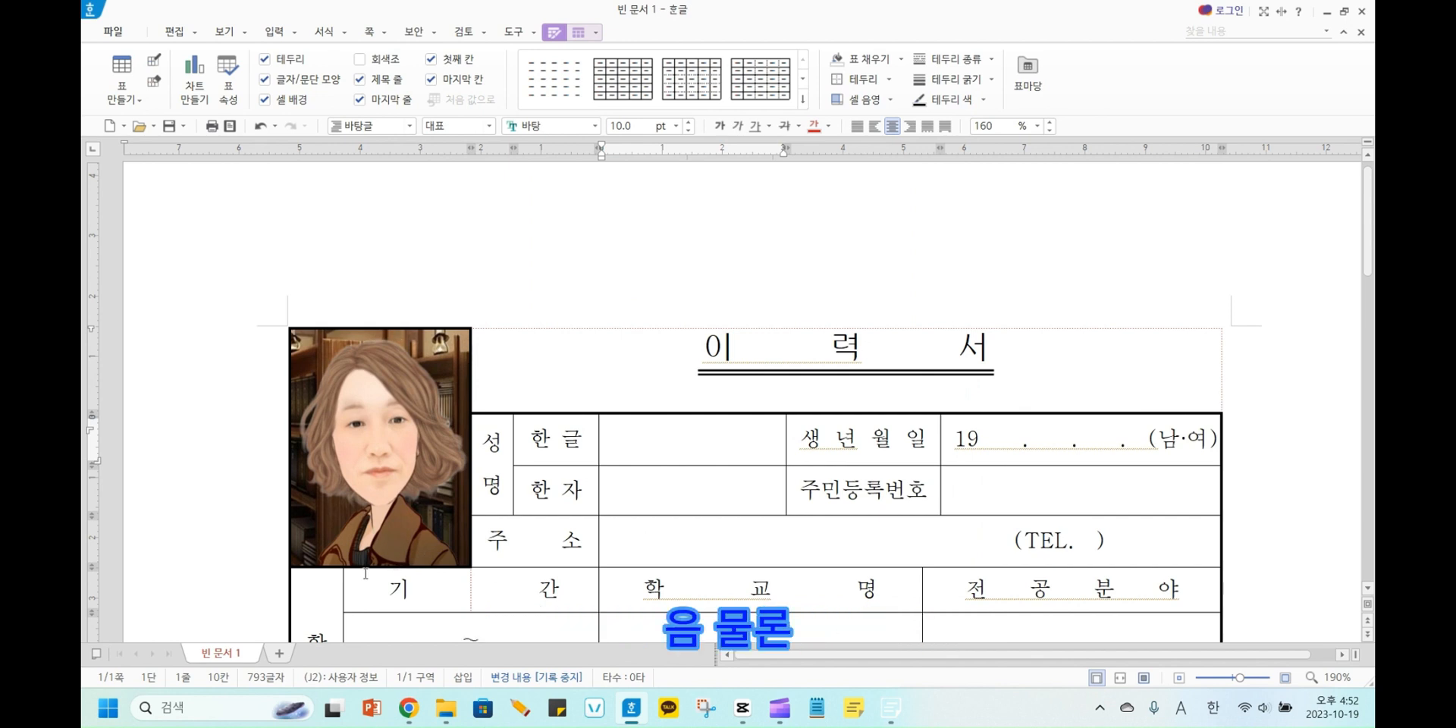
{"action": "key", "text": "Hangul"}
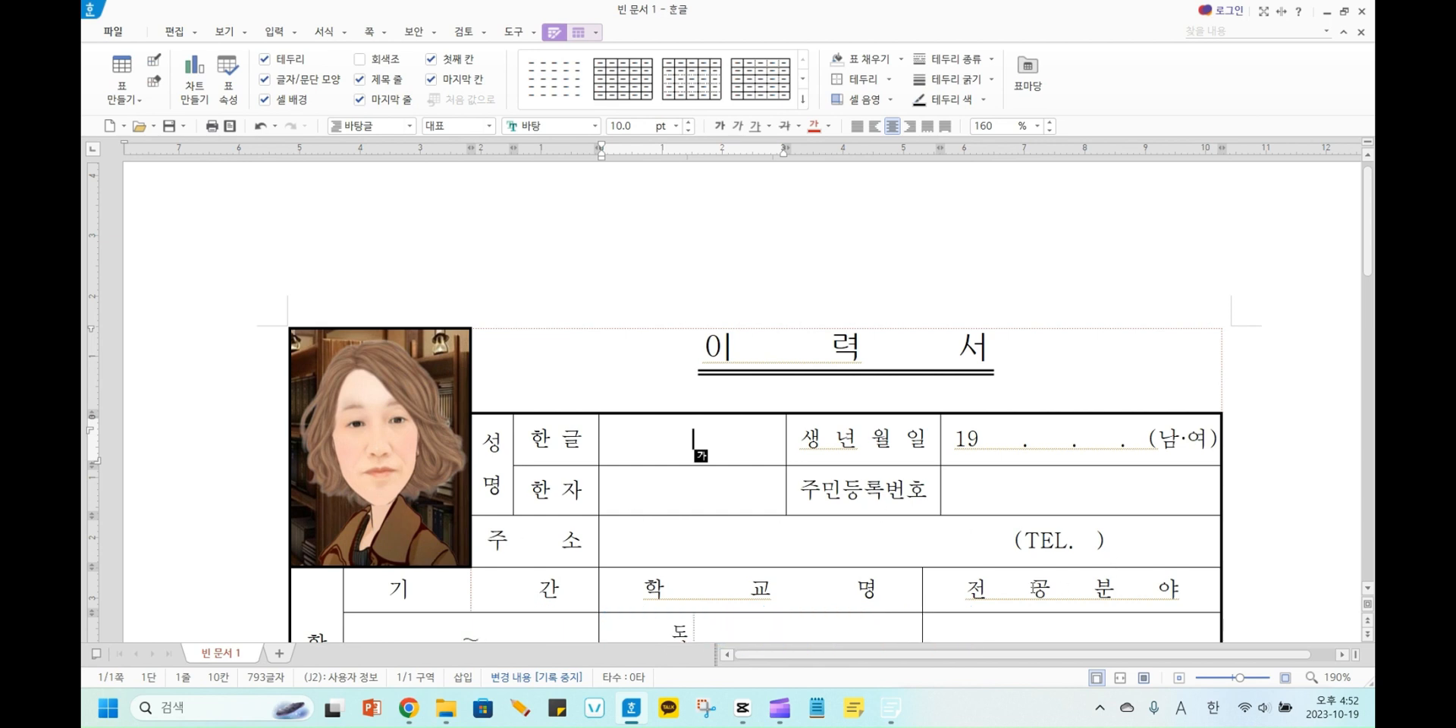
{"action": "type", "text": "며ㅇ랑컴씨"}
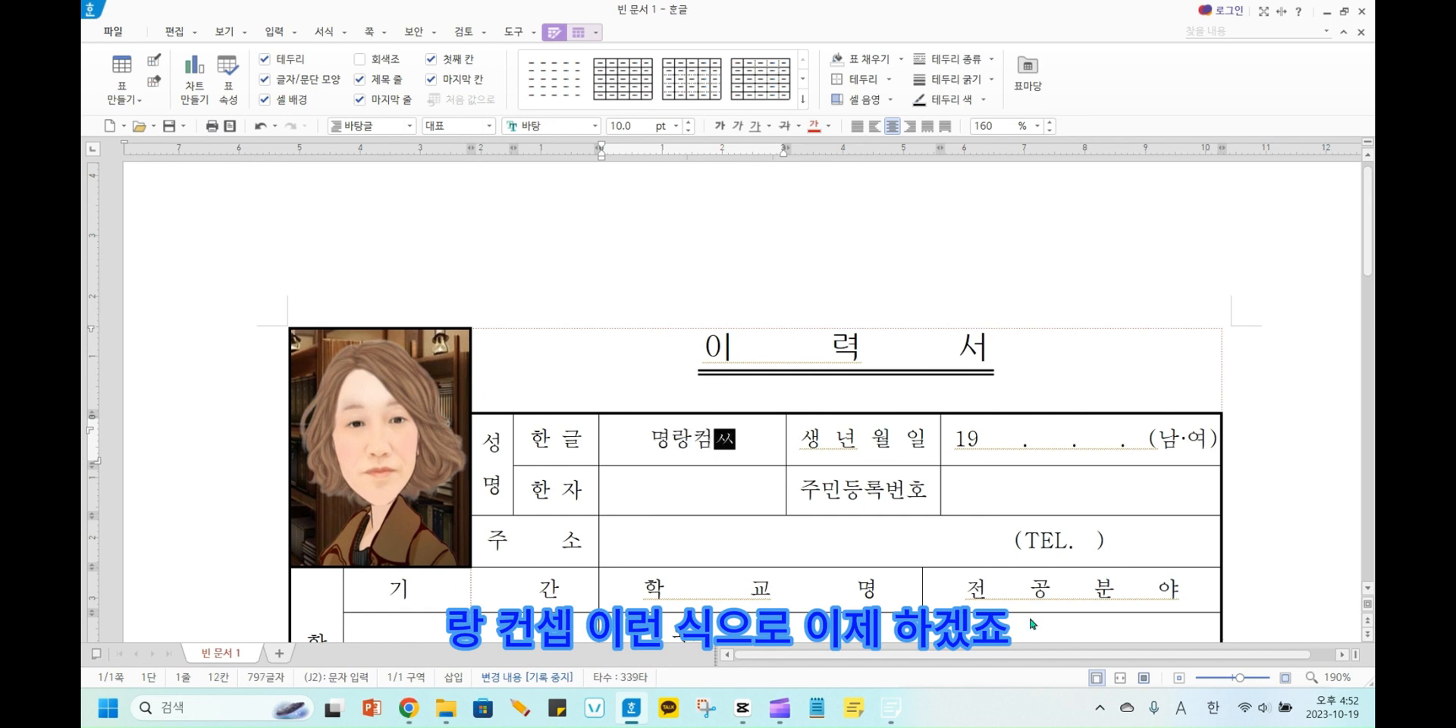
{"action": "key", "text": "BackSpace"}
{"action": "type", "text": "ㅐㅁ"}
{"action": "left_click", "coordinate": [998, 489]}
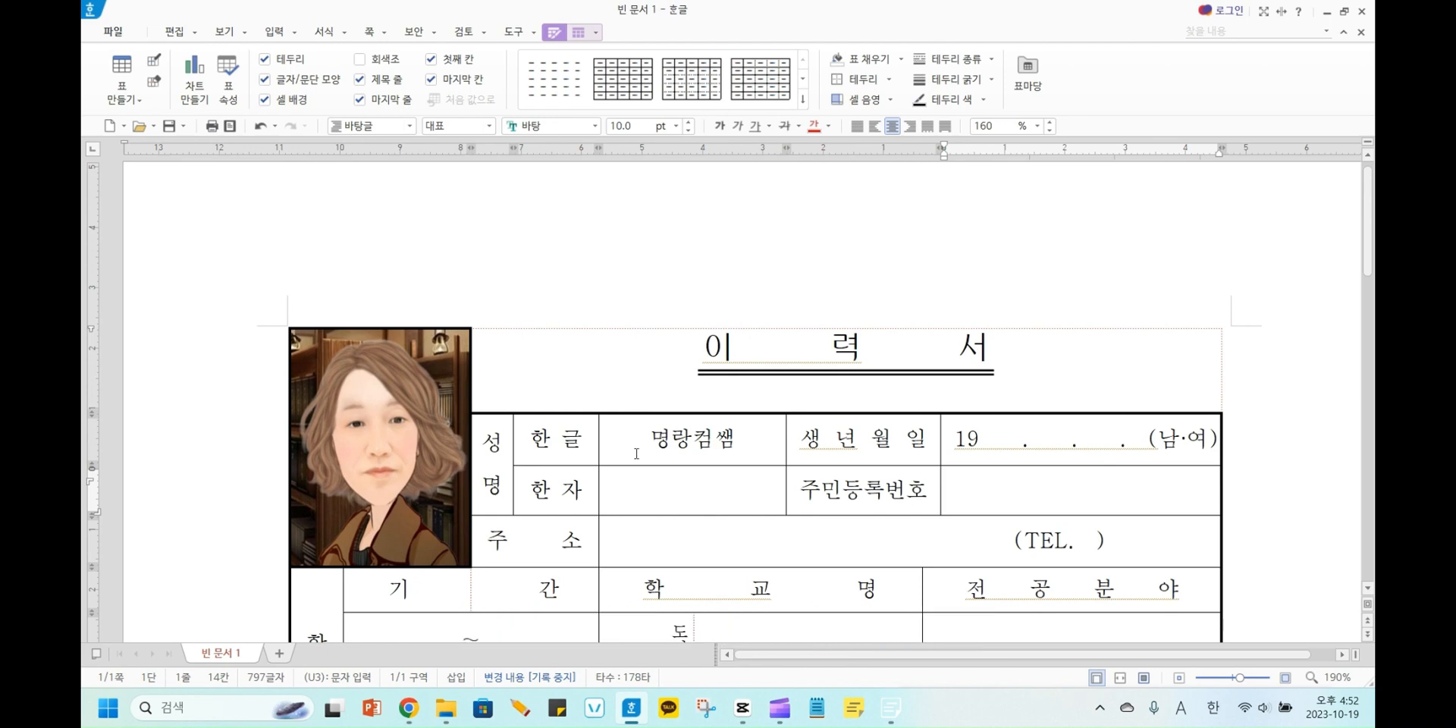
Enter the same applicant's name on the 성명 signature line at the end of the résumé, before the ㊞ mark.
{"action": "scroll", "coordinate": [580, 492], "scroll_direction": "down", "scroll_amount": 5}
{"action": "scroll", "coordinate": [580, 492], "scroll_direction": "down", "scroll_amount": 10}
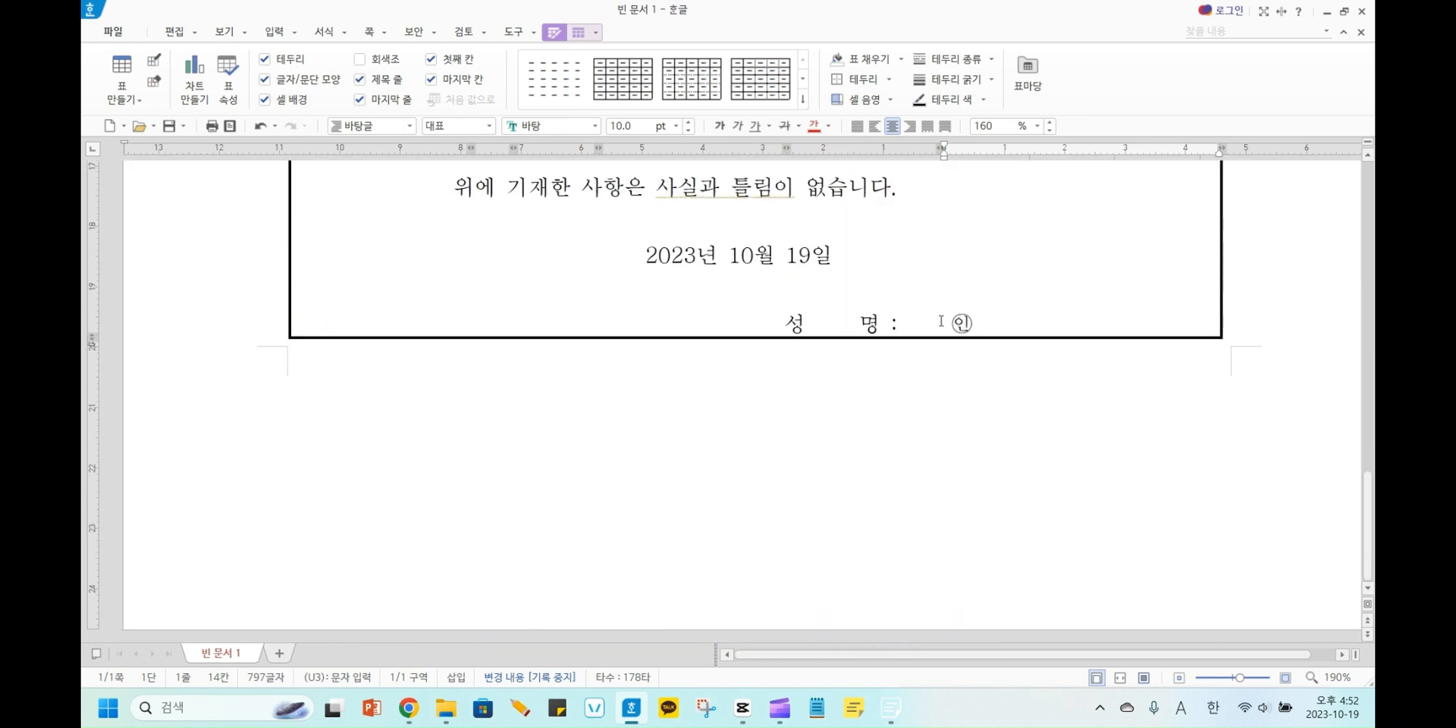
{"action": "left_click", "coordinate": [940, 321]}
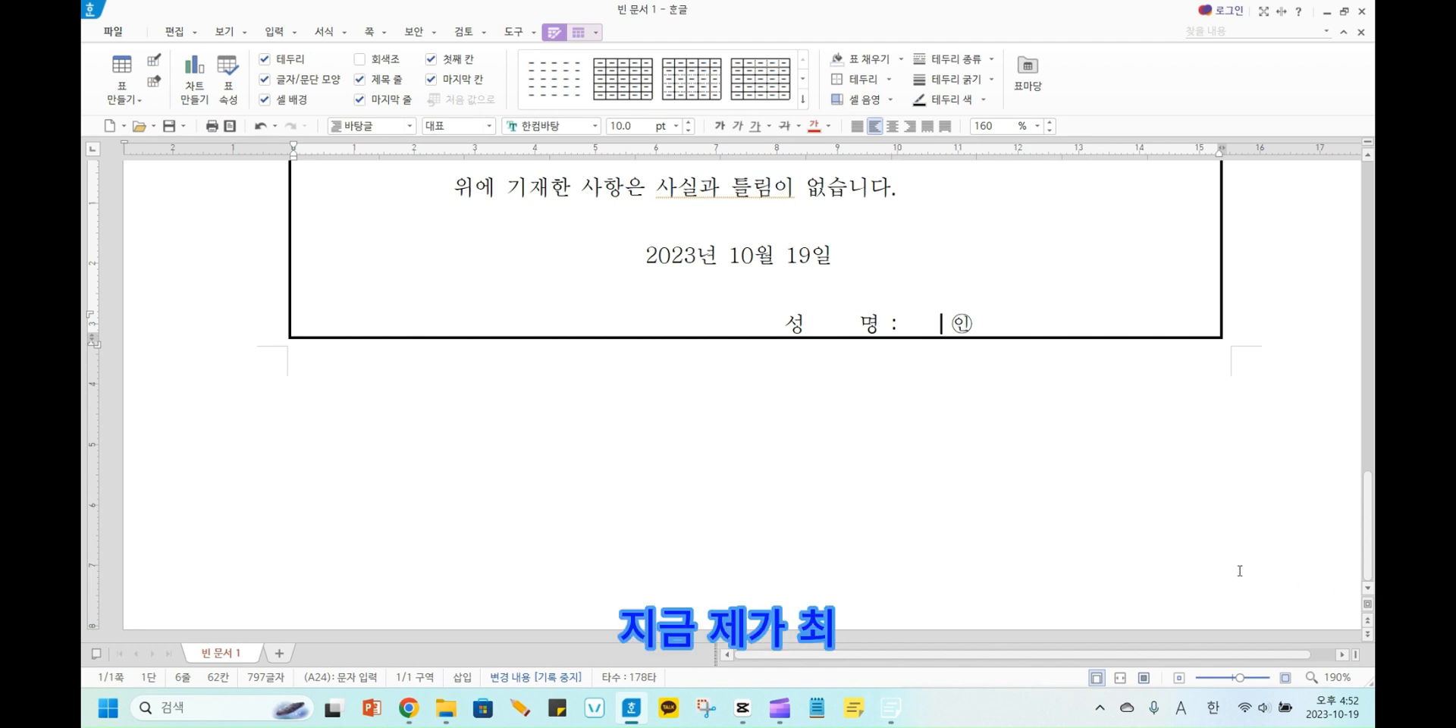
{"action": "type", "text": "조"}
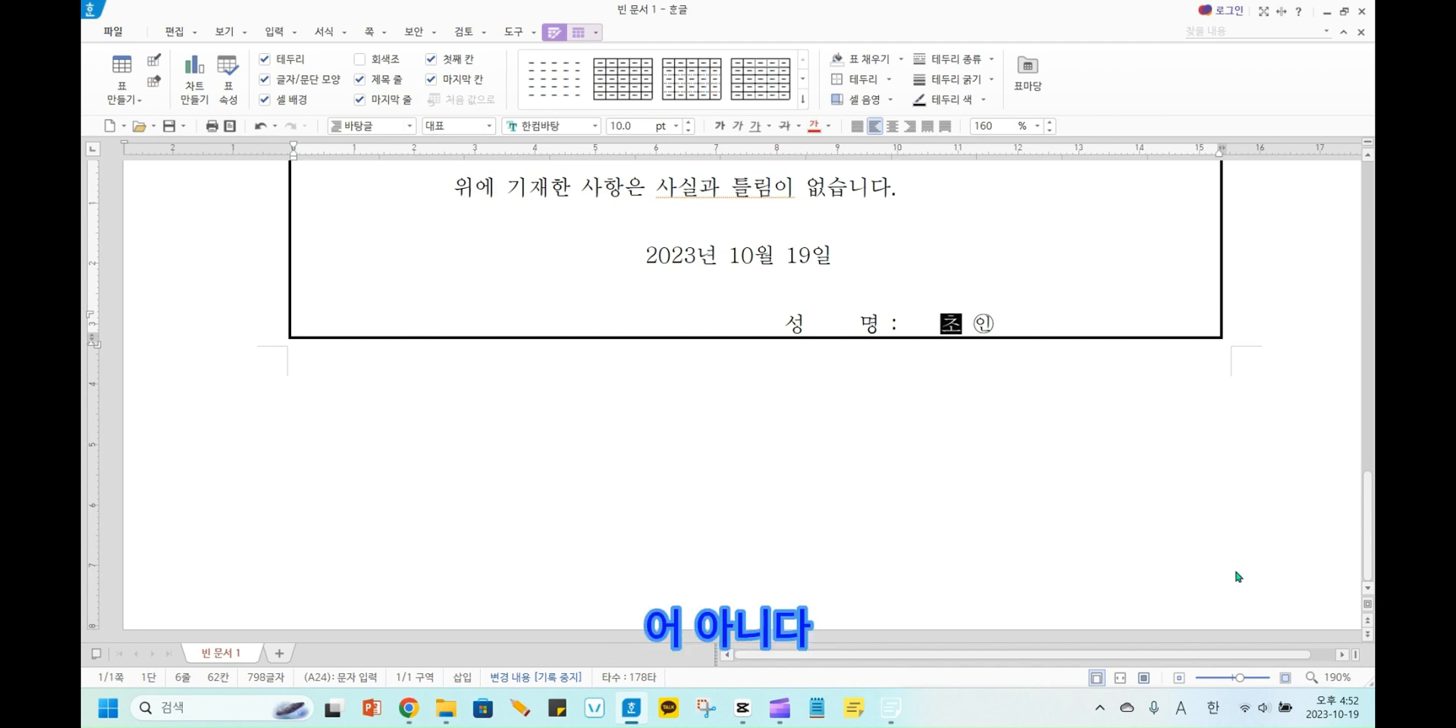
{"action": "key", "text": "BackSpace"}
{"action": "key", "text": "BackSpace"}
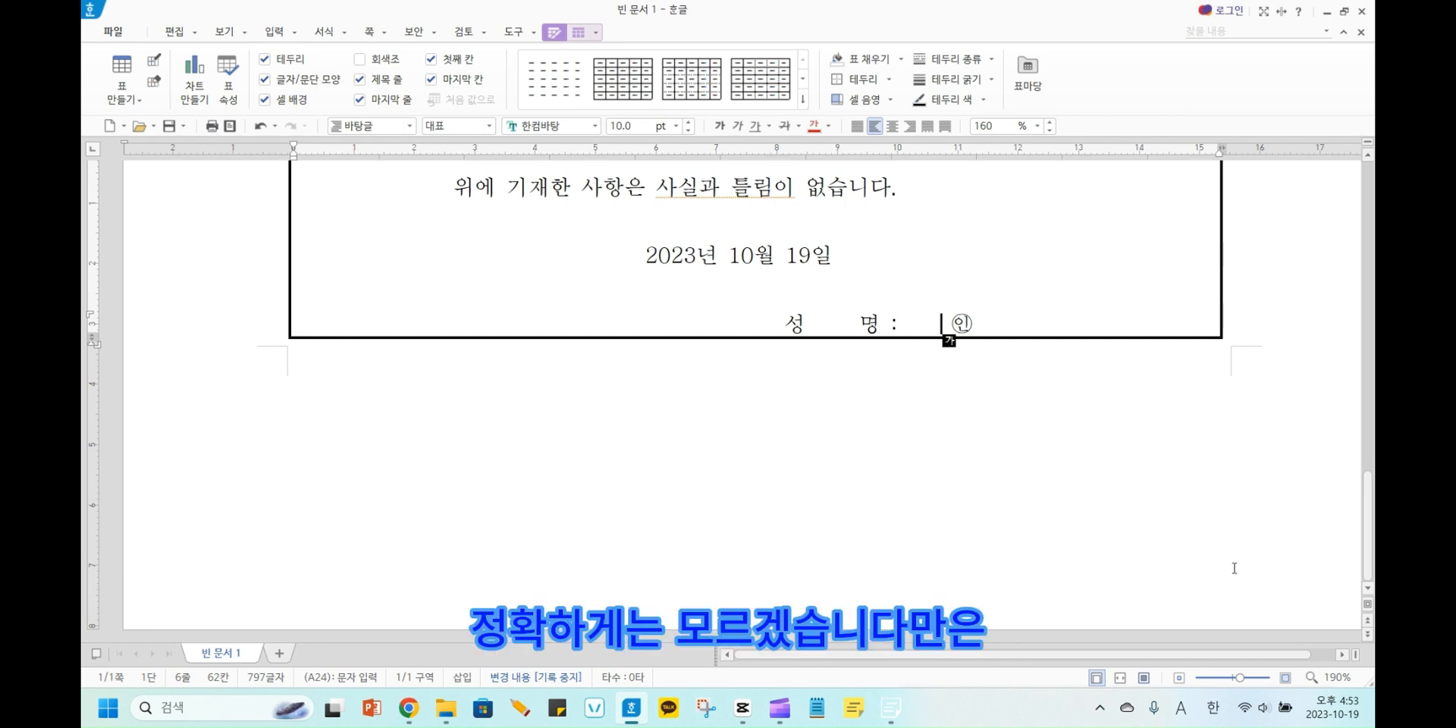
{"action": "type", "text": "조"}
{"action": "key", "text": "BackSpace"}
{"action": "key", "text": "BackSpace"}
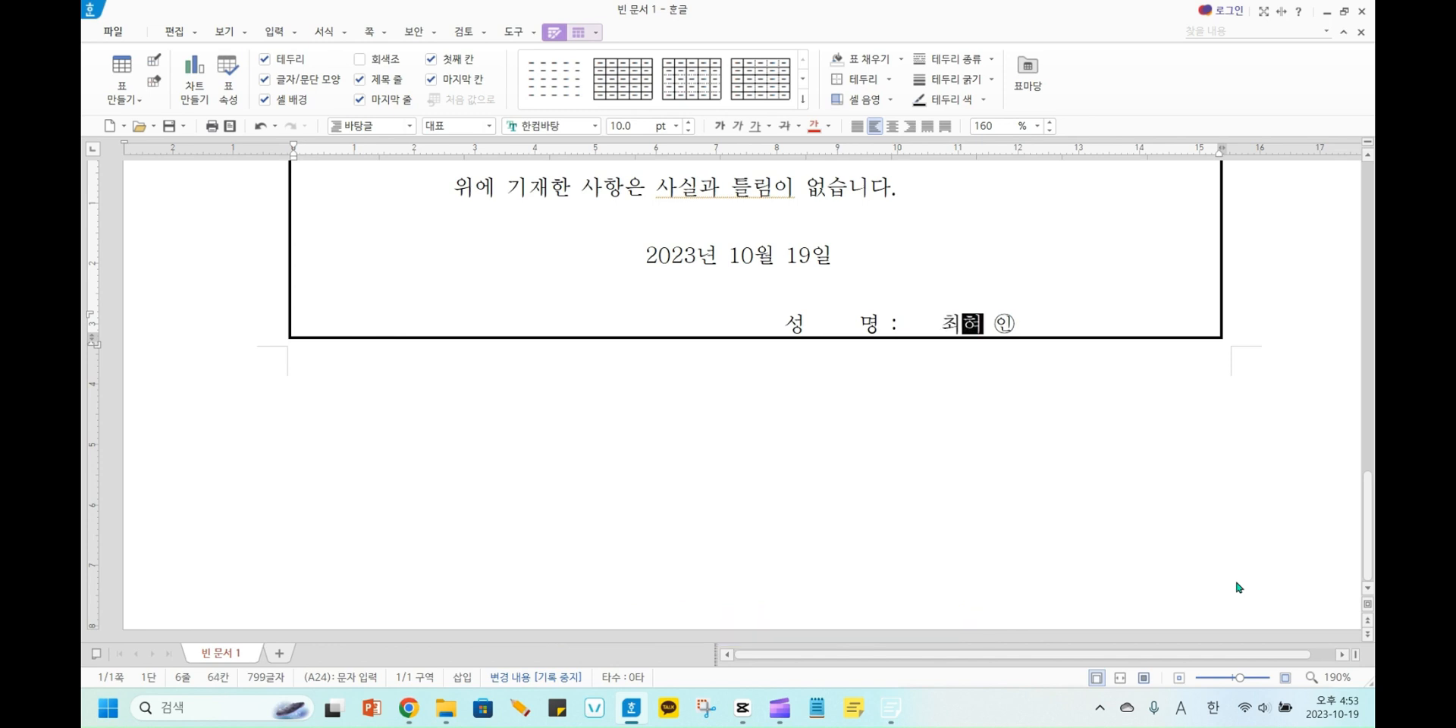
{"action": "type", "text": "명랑컴"}
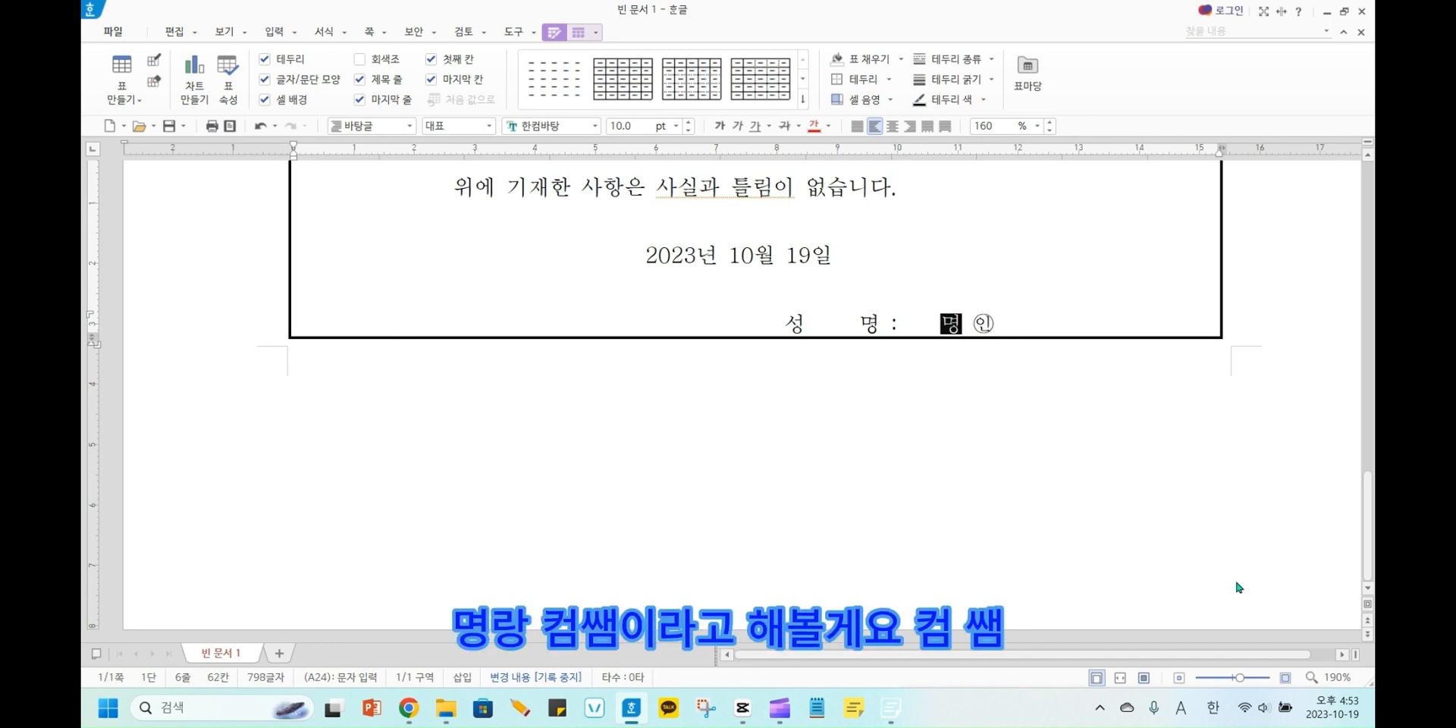
{"action": "type", "text": "쌤"}
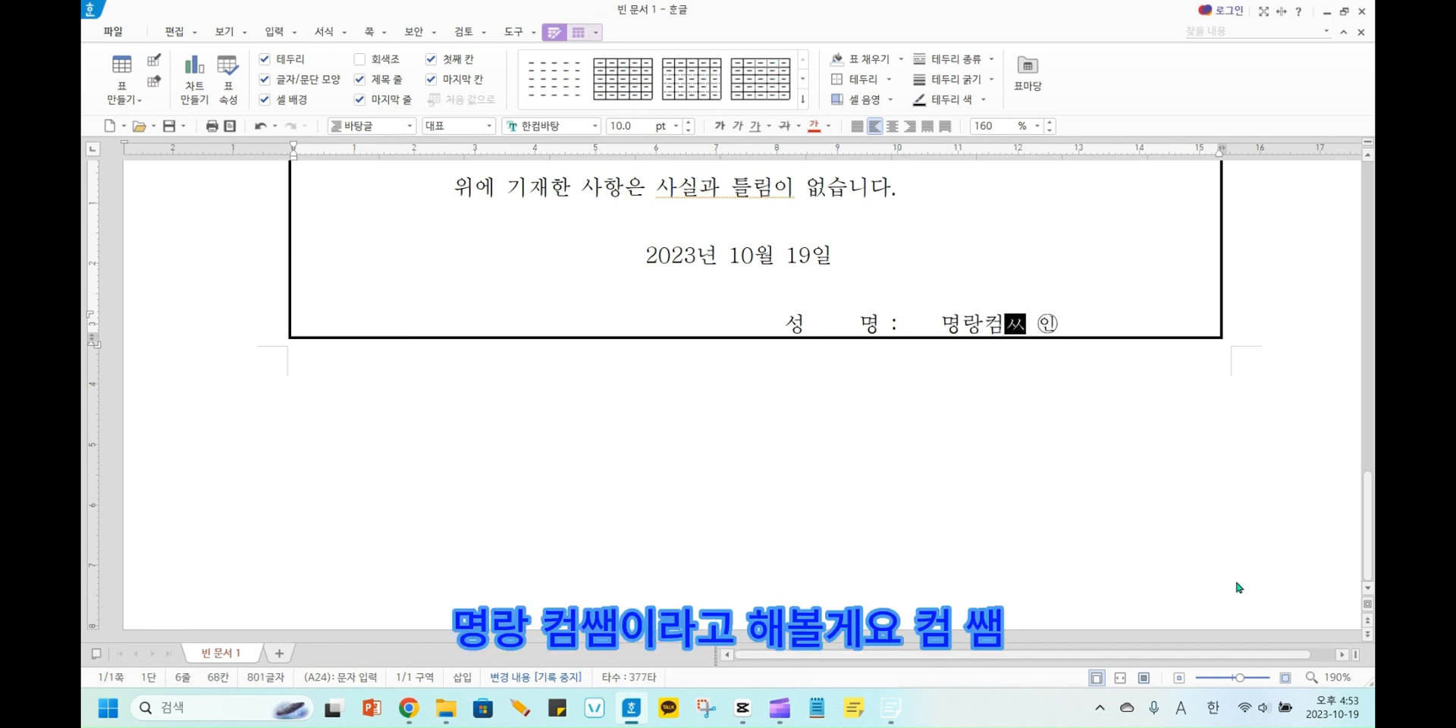
Add an empty line below the signature line and put the text cursor back after the ㊞ mark.
{"action": "left_click", "coordinate": [1066, 326]}
{"action": "key", "text": "Return"}
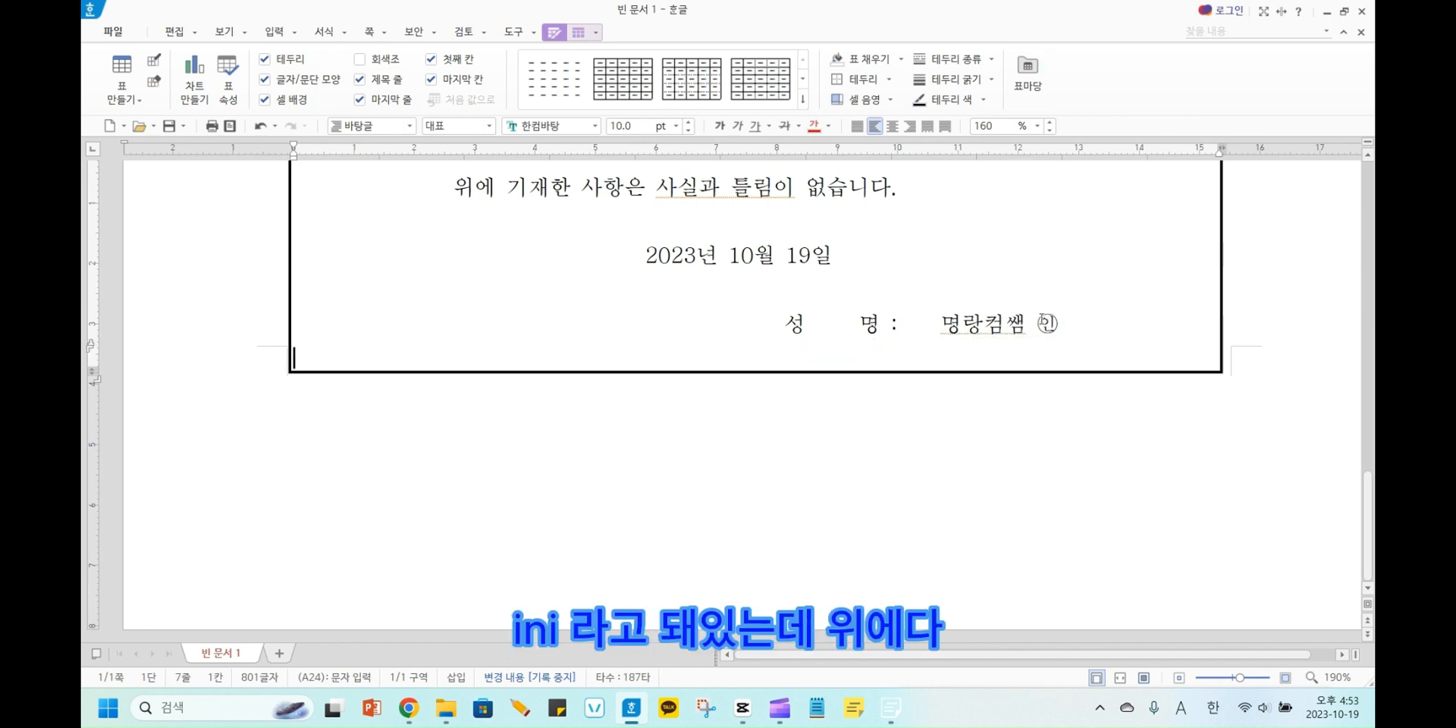
{"action": "left_click", "coordinate": [1070, 322]}
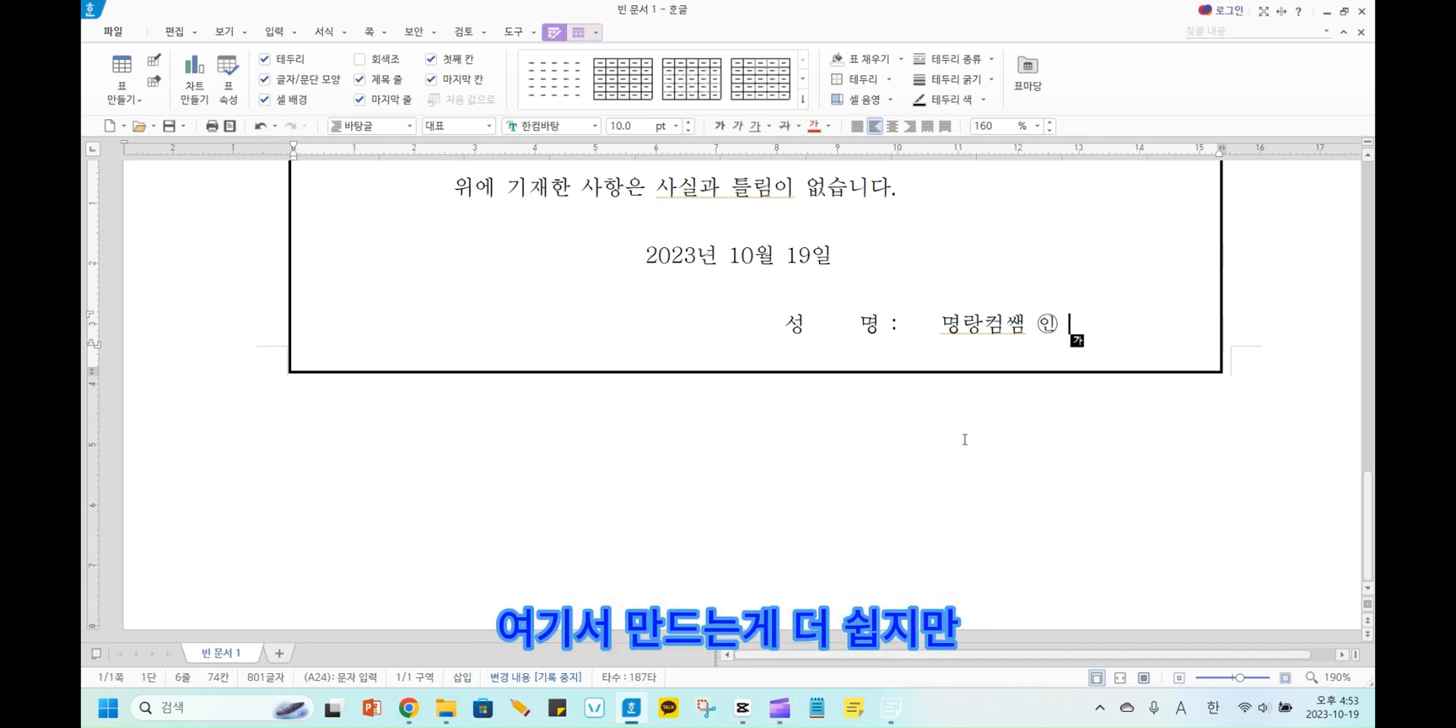
Switch to Chrome and go from the 베컴 image search to the Naver home page.
{"action": "mouse_move", "coordinate": [414, 711]}
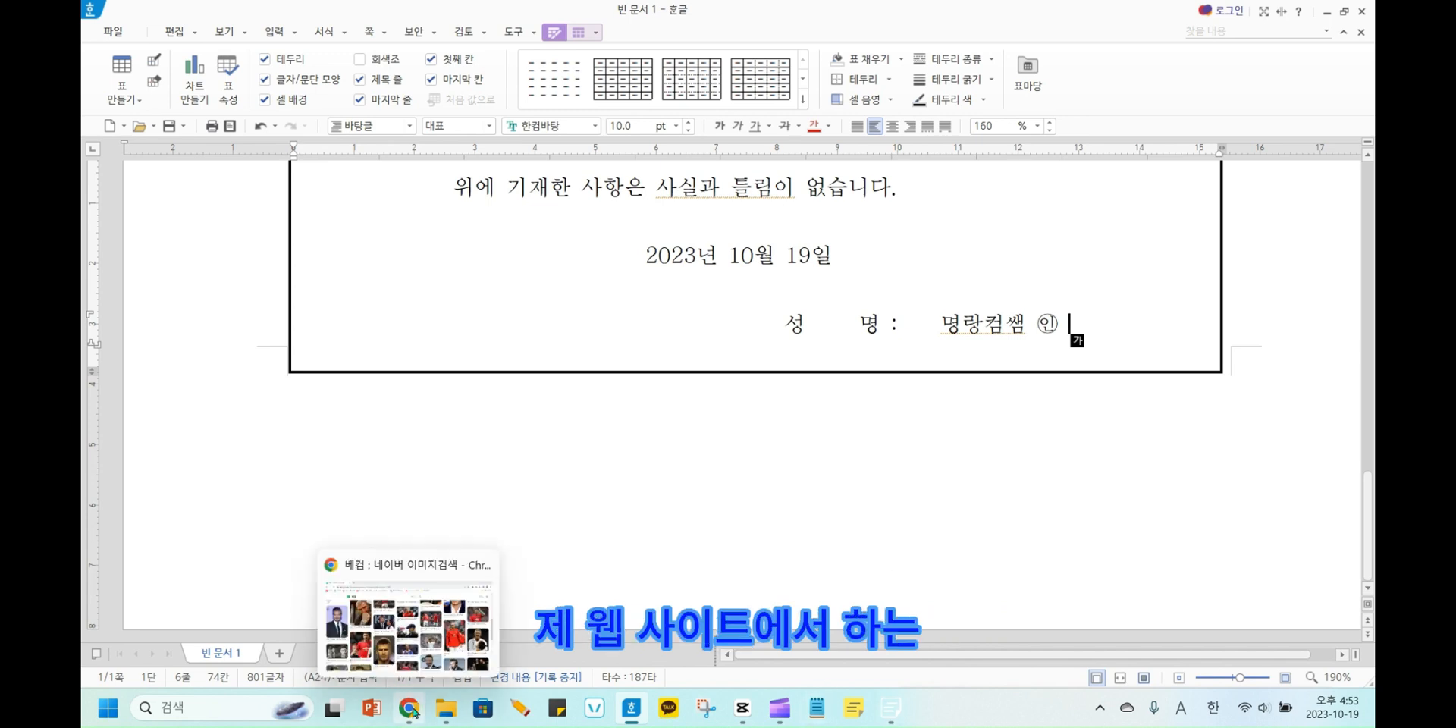
{"action": "left_click", "coordinate": [414, 711]}
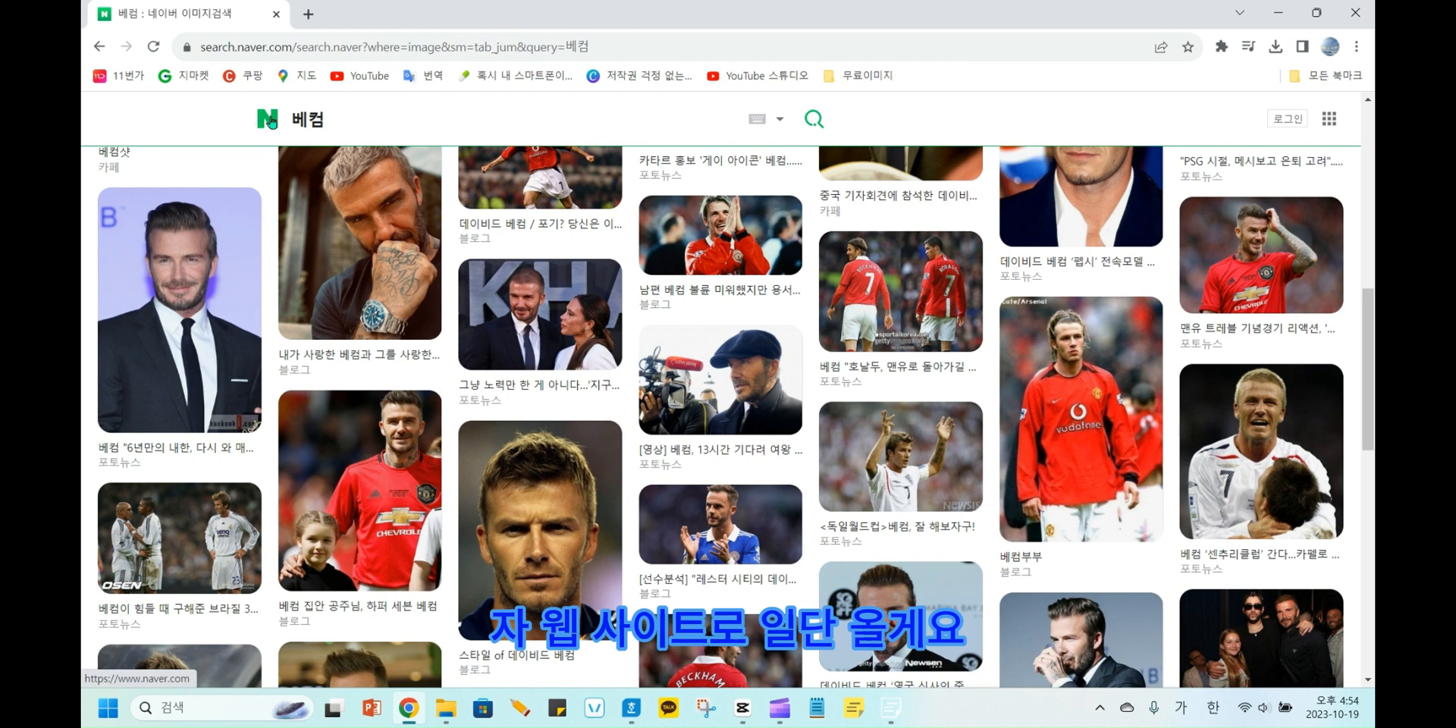
{"action": "left_click", "coordinate": [254, 115]}
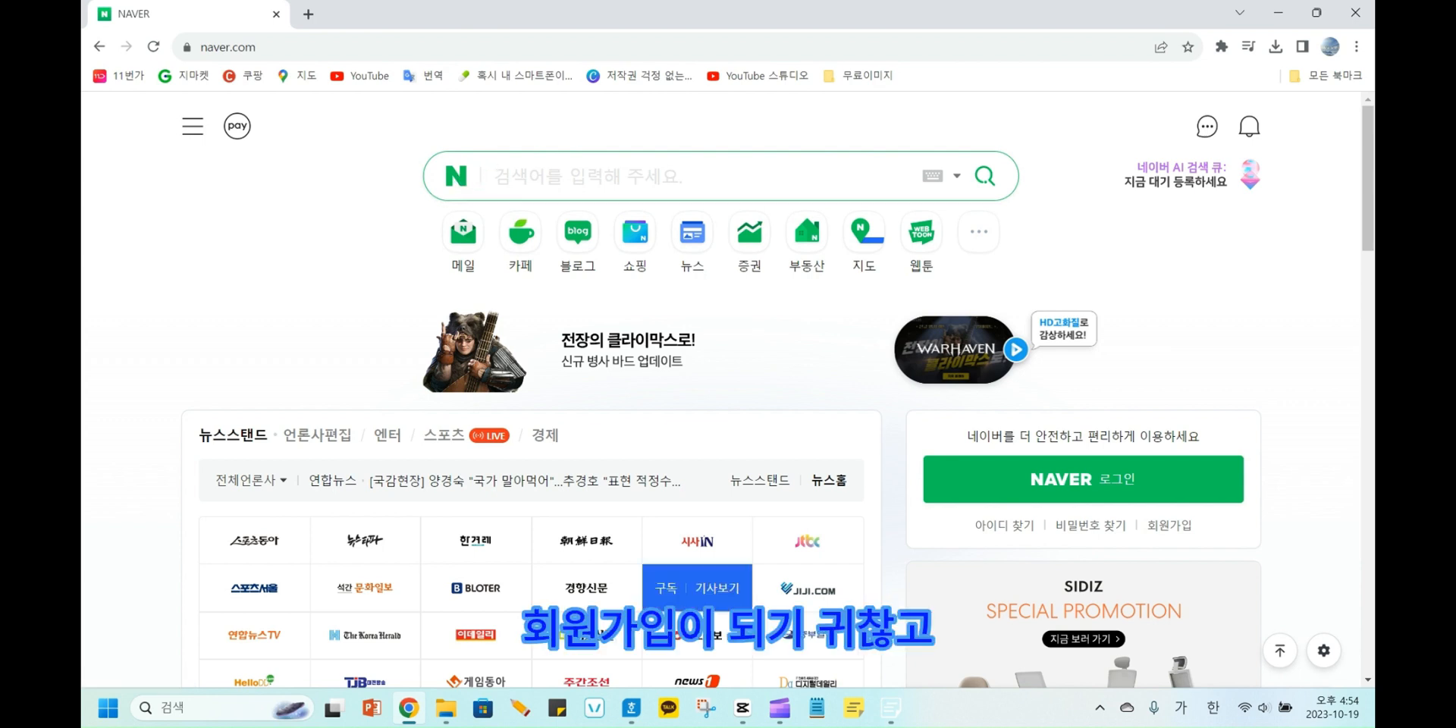
Switch to Notepad and move its window aside so the Naver search box stays uncovered.
{"action": "left_click", "coordinate": [817, 709]}
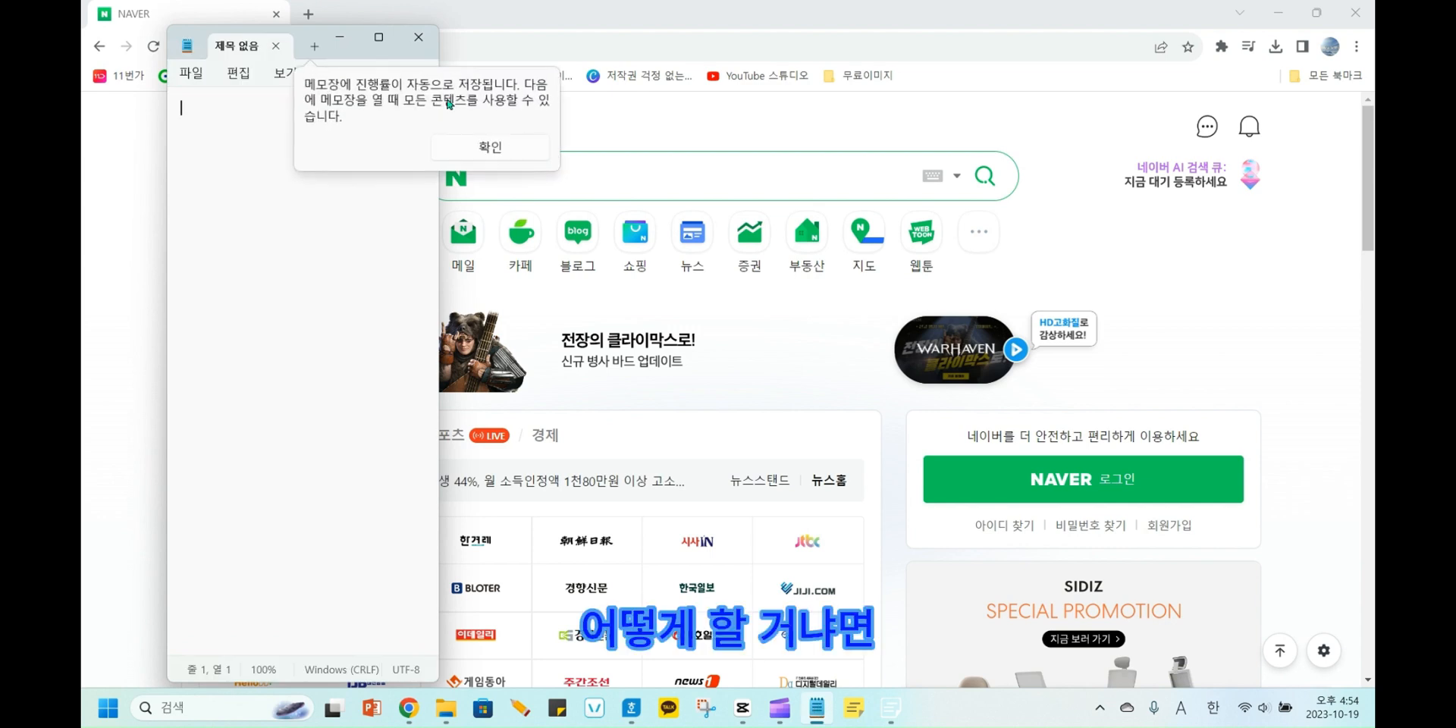
{"action": "left_click_drag", "start_coordinate": [294, 40], "coordinate": [1285, 104]}
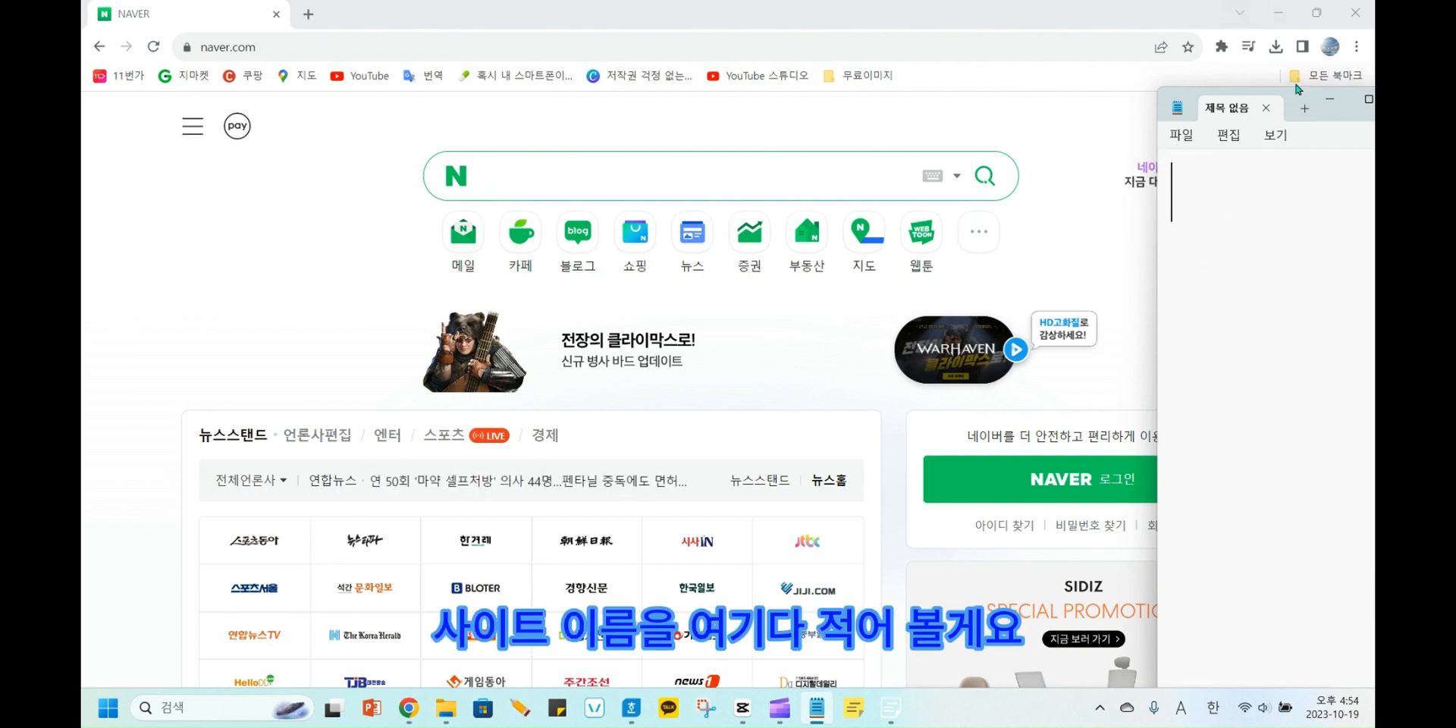
{"action": "left_click_drag", "start_coordinate": [1298, 100], "coordinate": [1253, 97]}
Write the site name stampng in the empty note.
{"action": "type", "text": "s"}
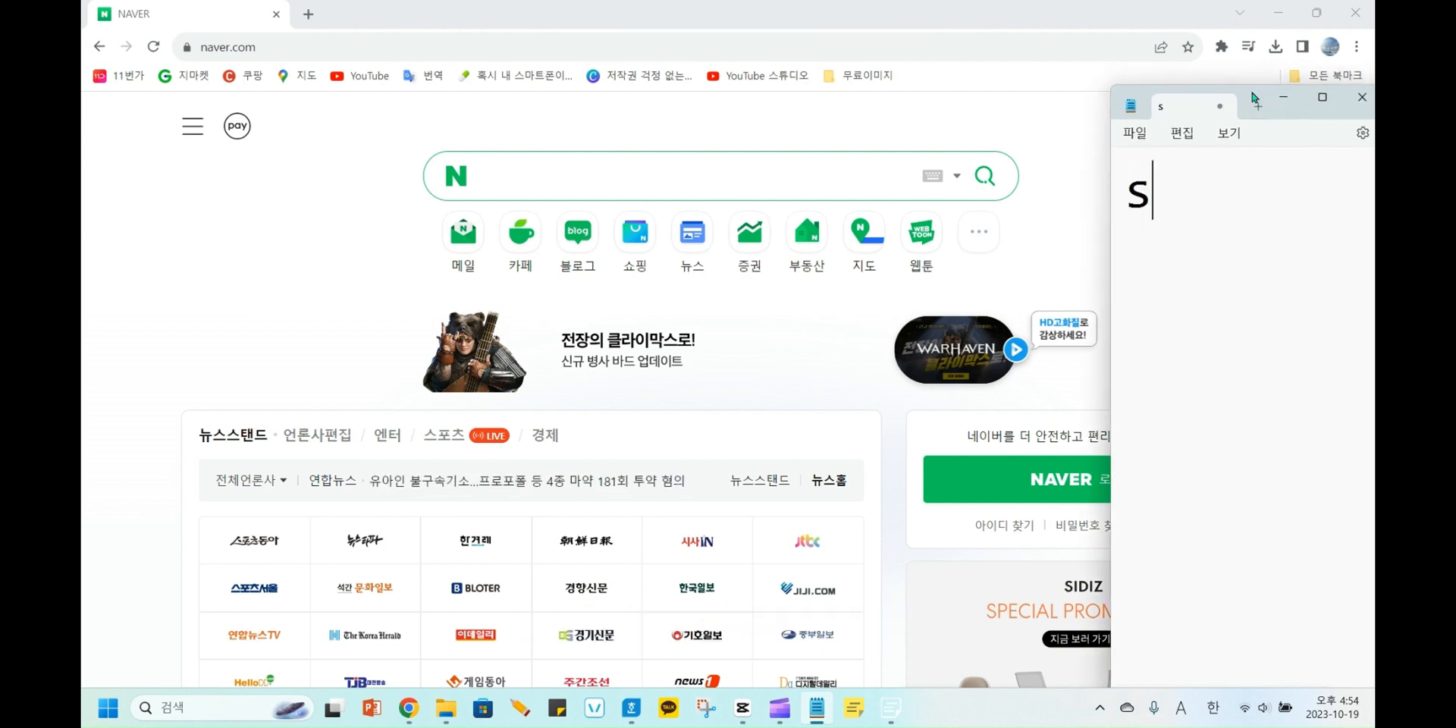
{"action": "type", "text": "tamn"}
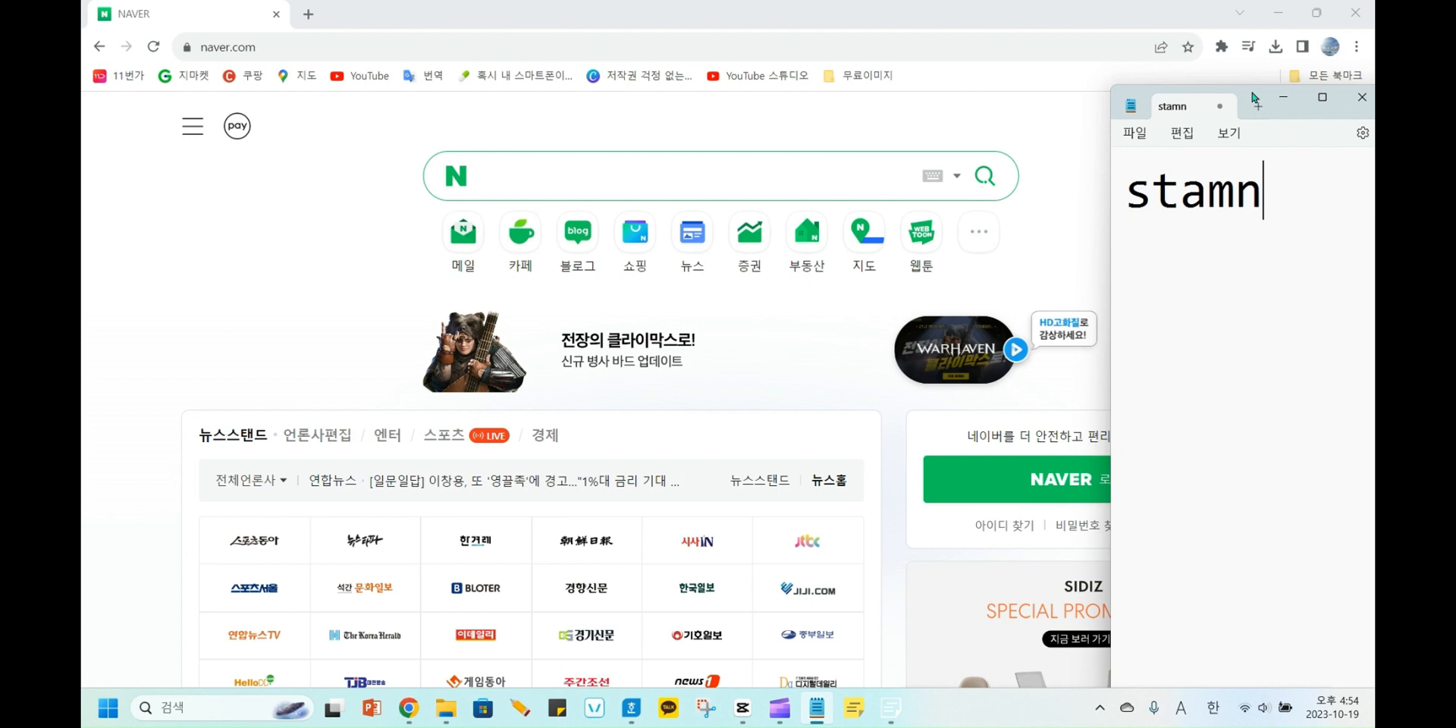
{"action": "key", "text": "BackSpace"}
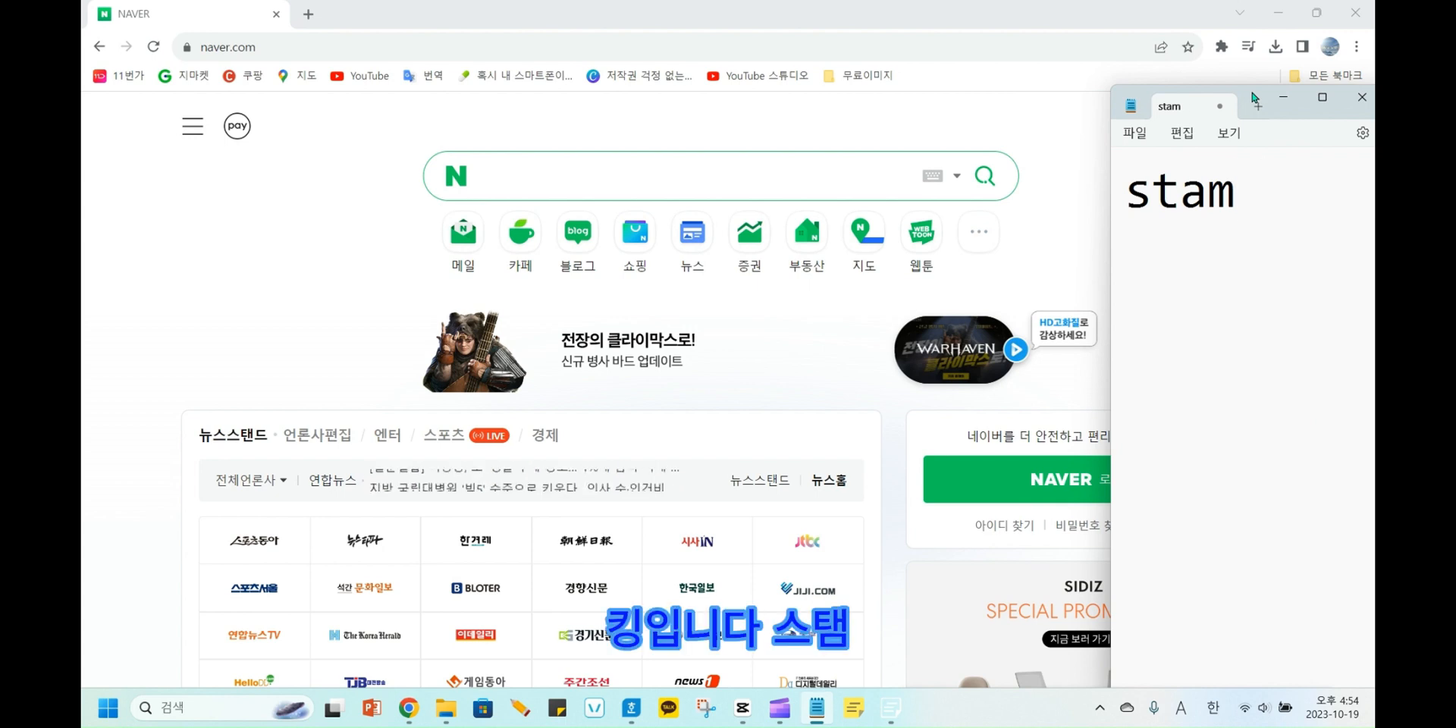
{"action": "type", "text": "png"}
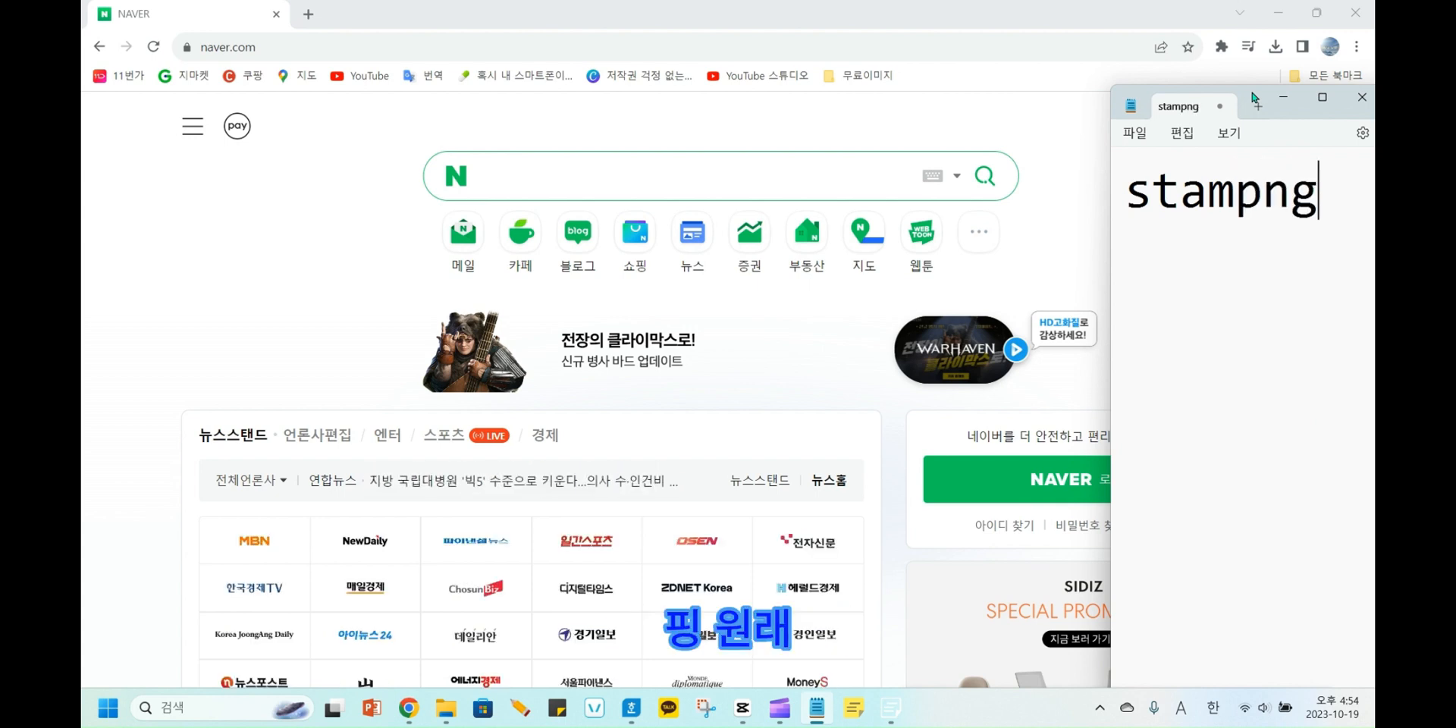
Add a second line reading stamp+png below the site name in the note.
{"action": "key", "text": "Return"}
{"action": "type", "text": "stamp+"}
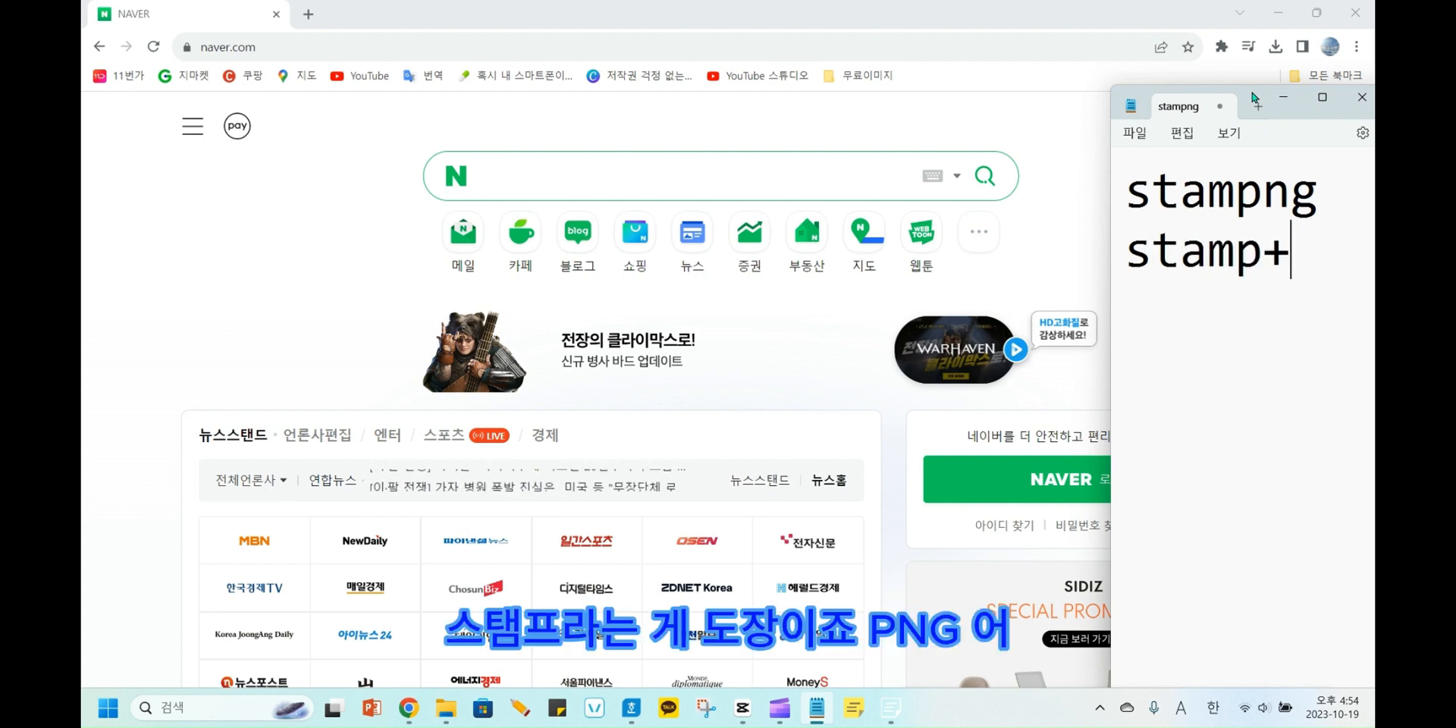
{"action": "type", "text": "png"}
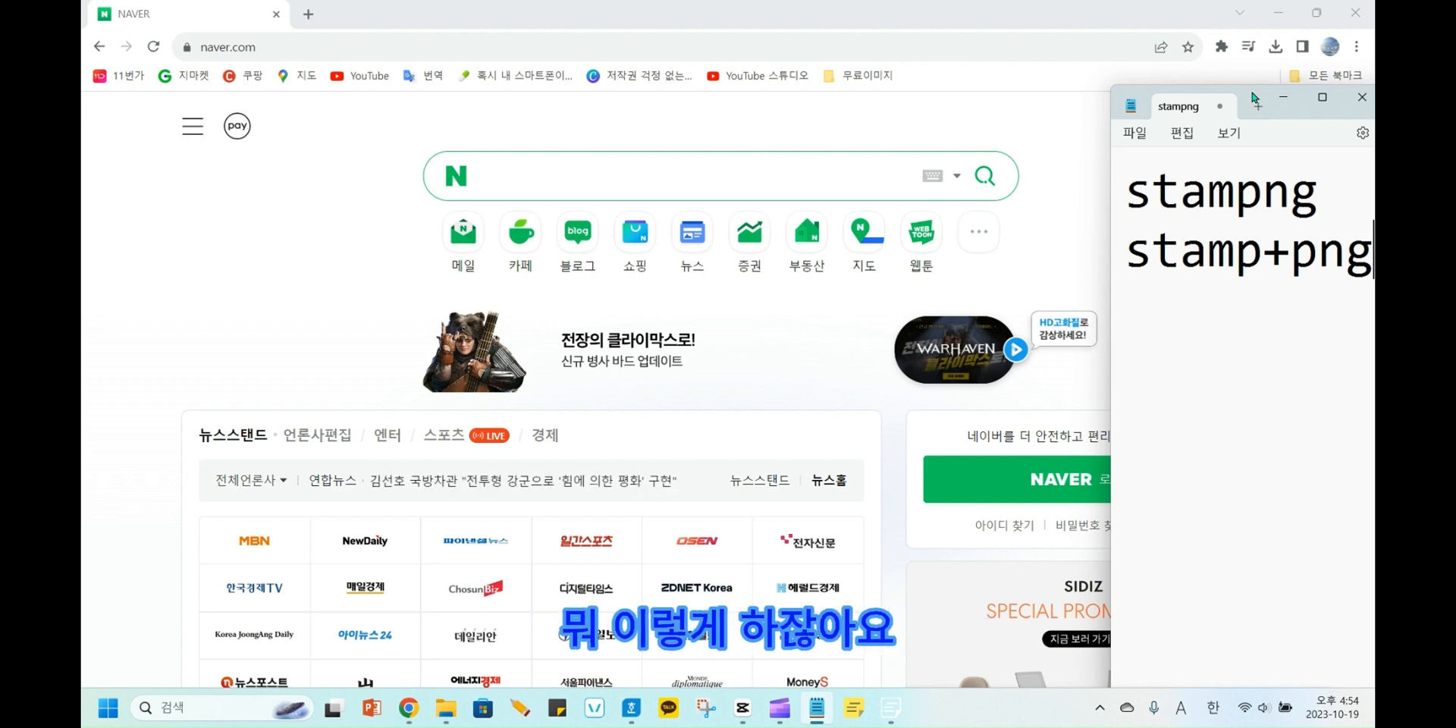
Switch back to Chrome and search Naver for stampng.
{"action": "left_click_drag", "start_coordinate": [1319, 191], "coordinate": [1125, 191]}
{"action": "left_click", "coordinate": [734, 172]}
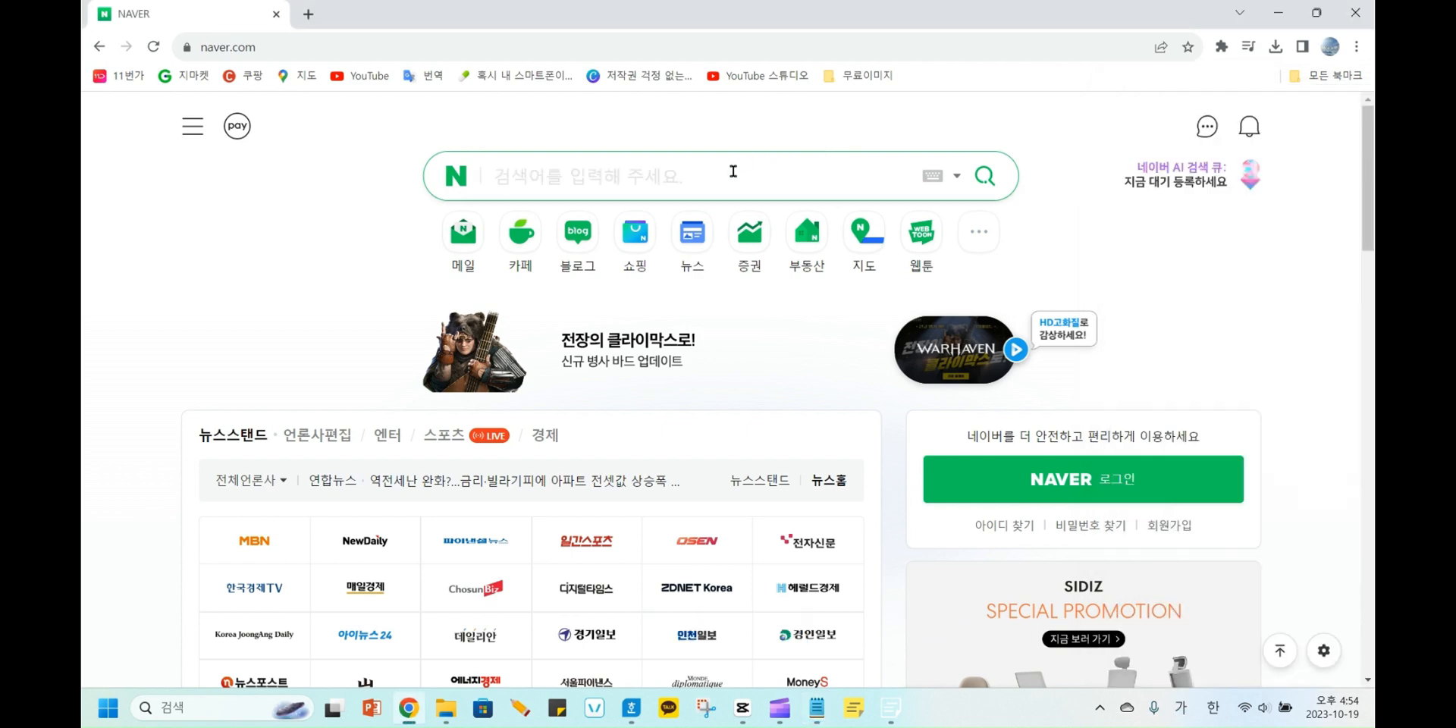
{"action": "type", "text": "ㄴㅅ"}
{"action": "key", "text": "BackSpace"}
{"action": "key", "text": "BackSpace"}
{"action": "key", "text": "Hangul"}
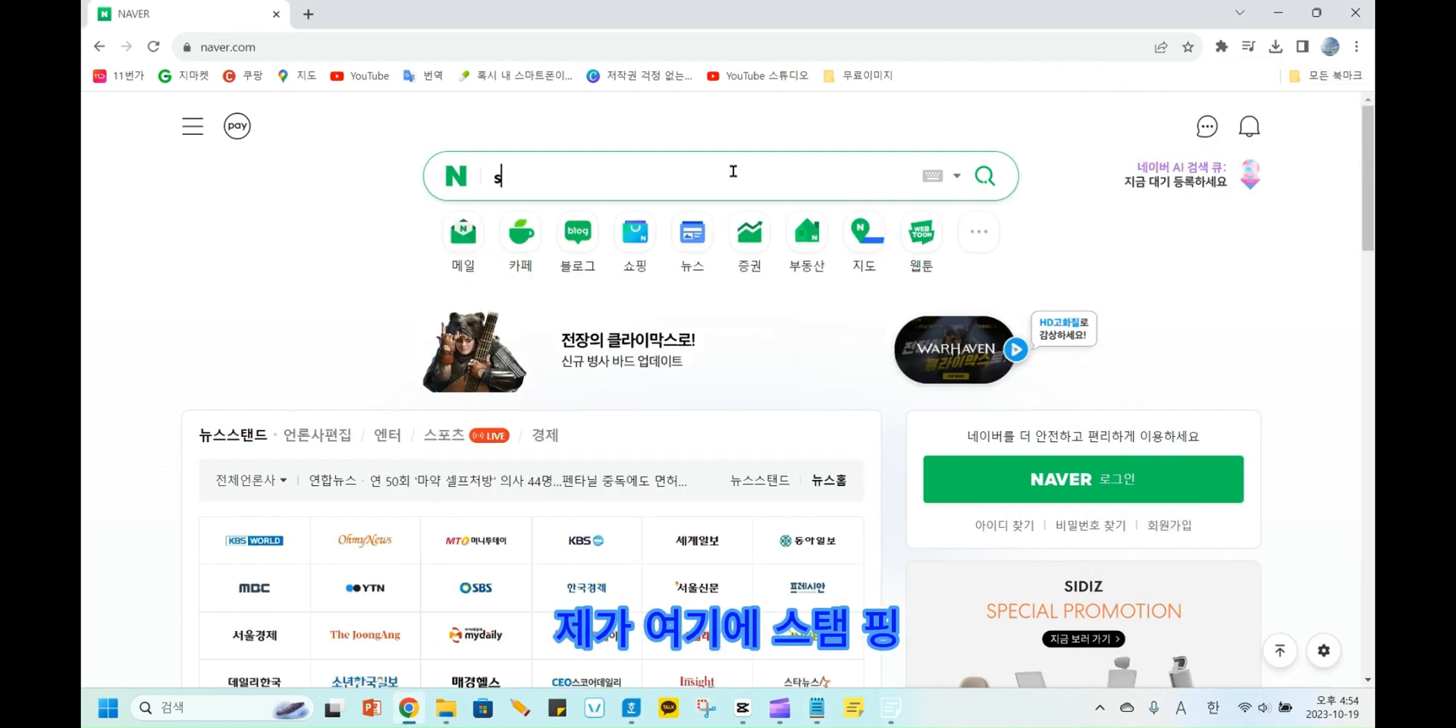
{"action": "type", "text": "stampng"}
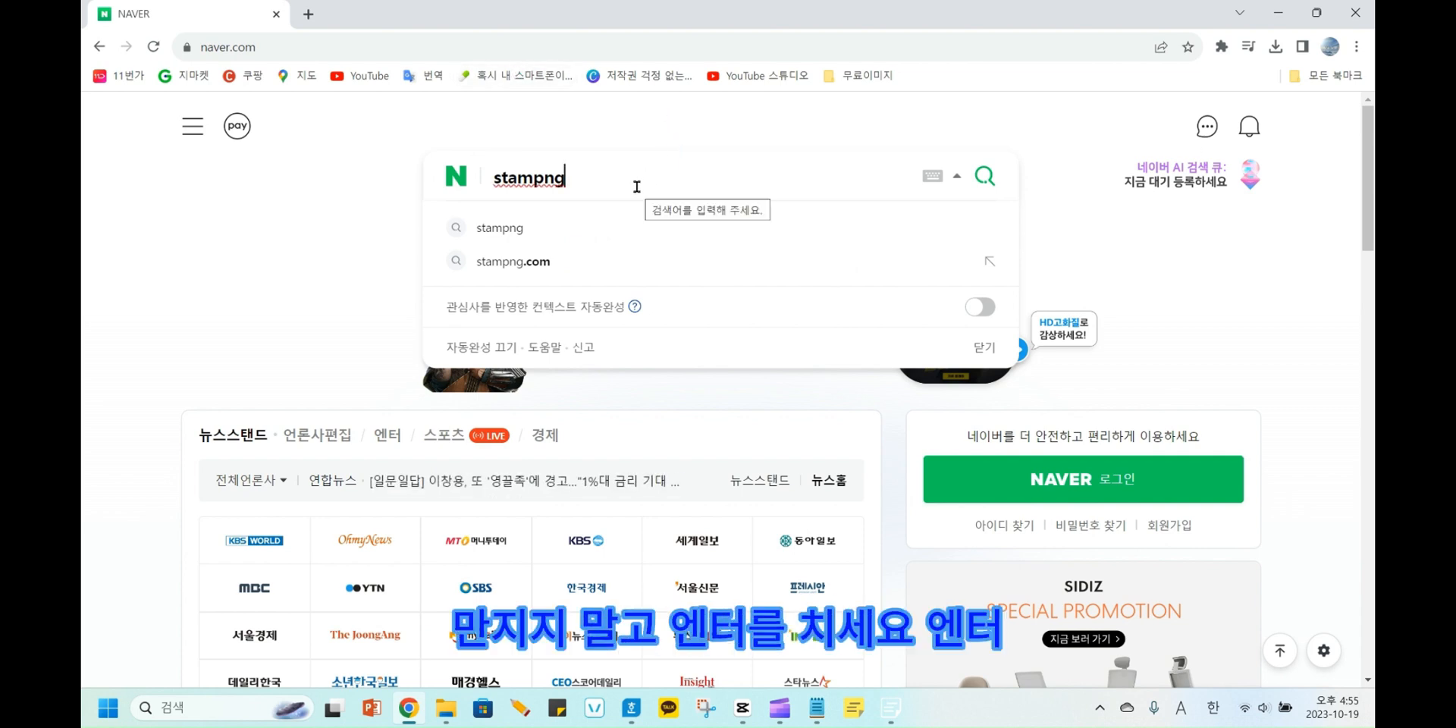
{"action": "key", "text": "Return"}
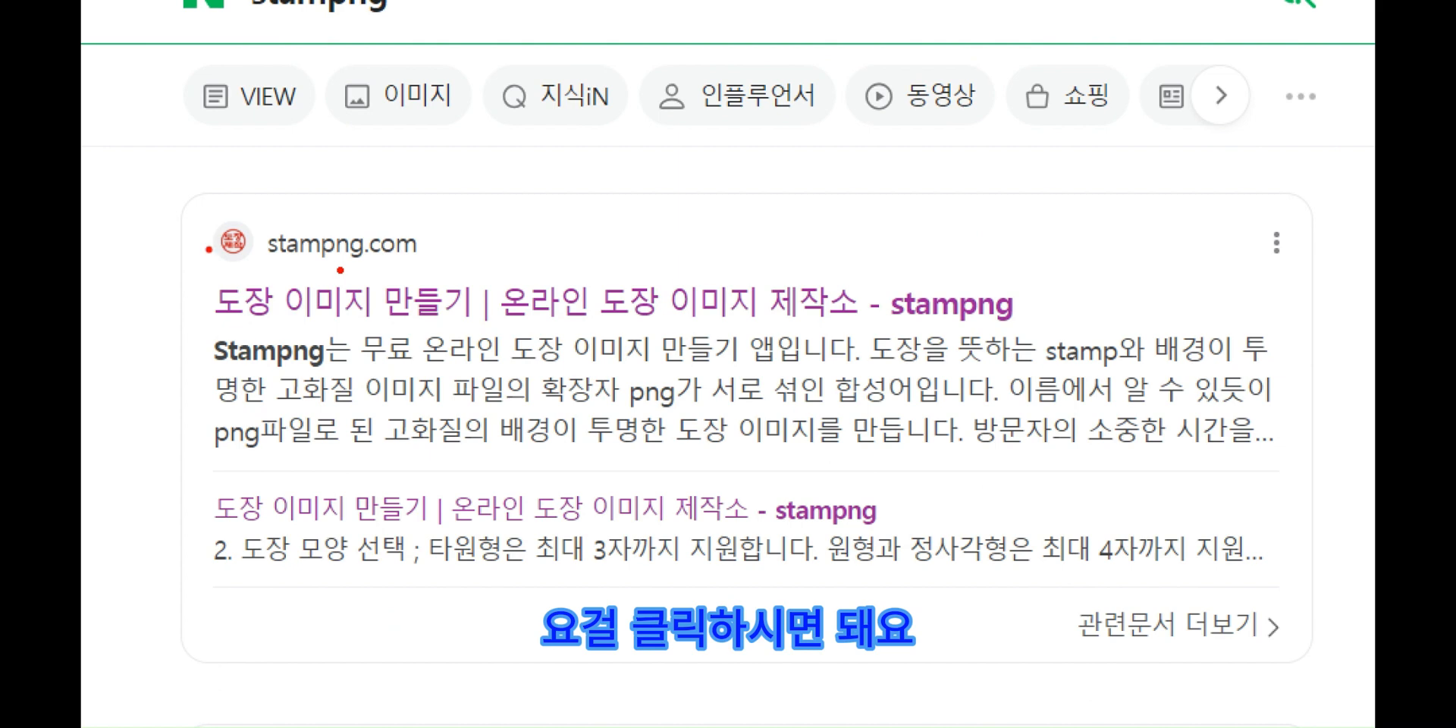
Open the stampng.com site from the search results and collapse its floating advertisement banner.
{"action": "left_click", "coordinate": [402, 243]}
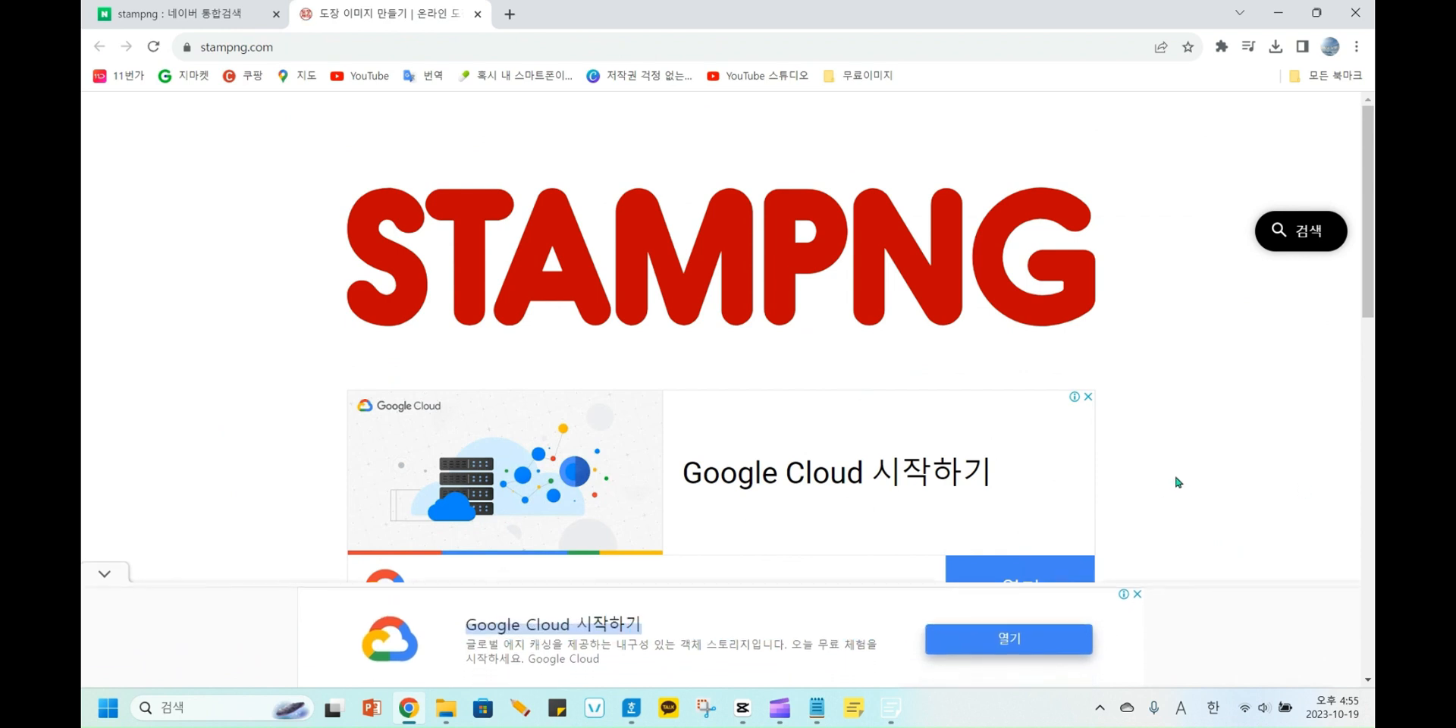
{"action": "scroll", "coordinate": [1183, 470], "scroll_direction": "down", "scroll_amount": 1}
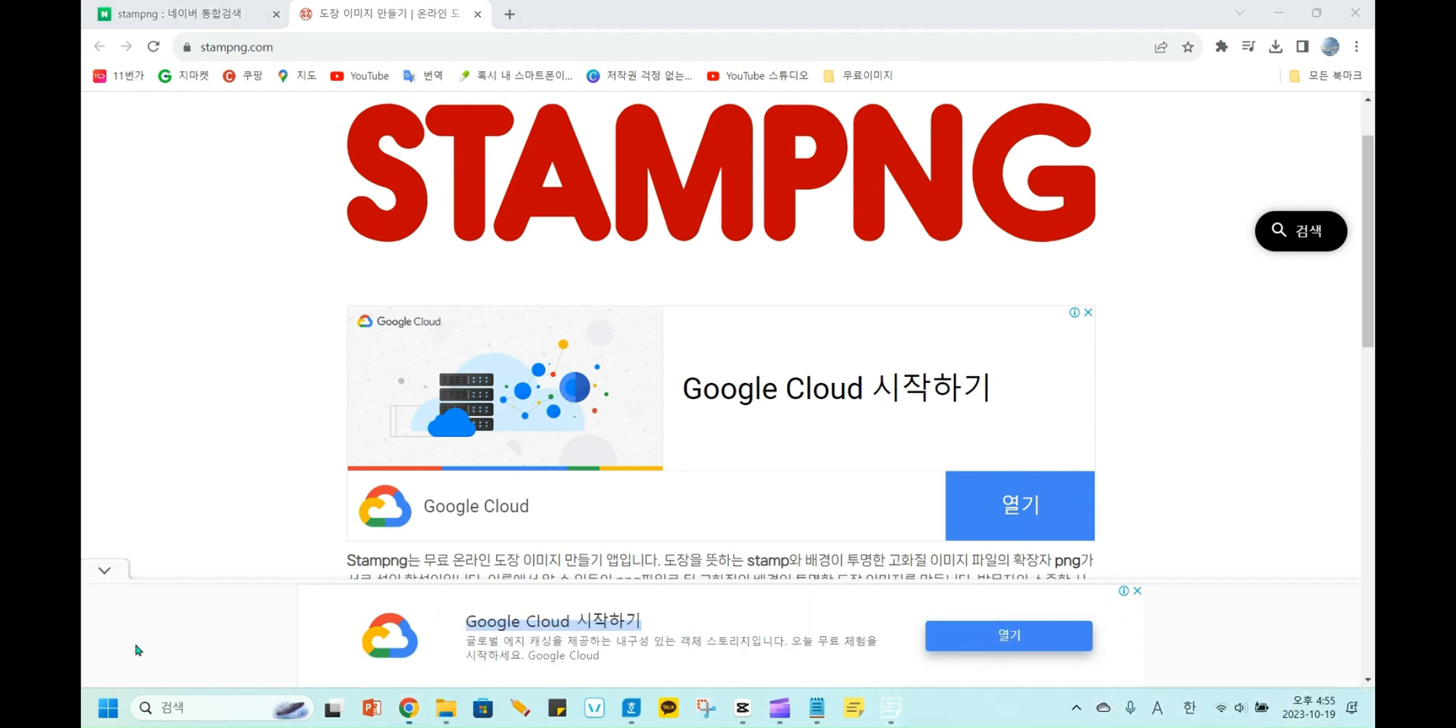
{"action": "left_click", "coordinate": [107, 571]}
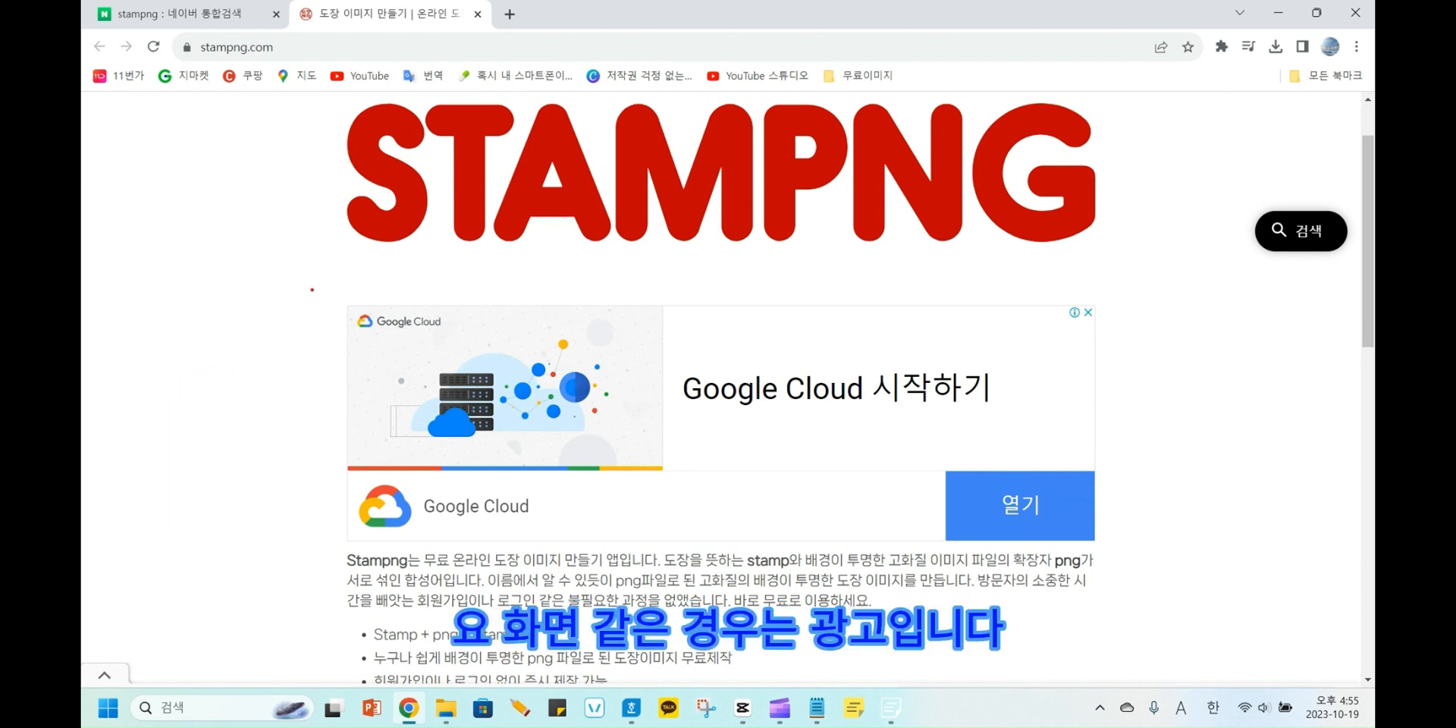
{"action": "left_click_drag", "start_coordinate": [308, 283], "coordinate": [1144, 549]}
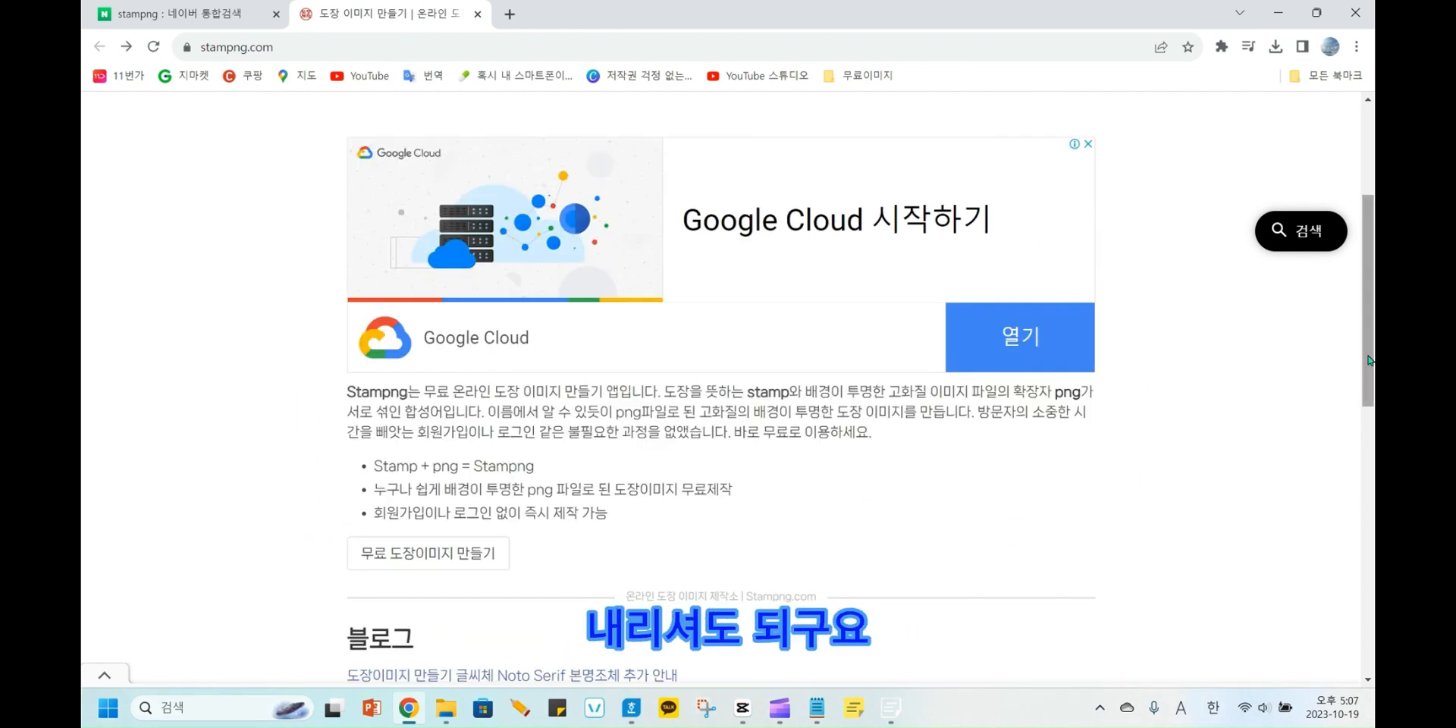
Open the site's free seal image maker, 무료 도장이미지 만들기.
{"action": "left_click_drag", "start_coordinate": [1369, 359], "coordinate": [1364, 438]}
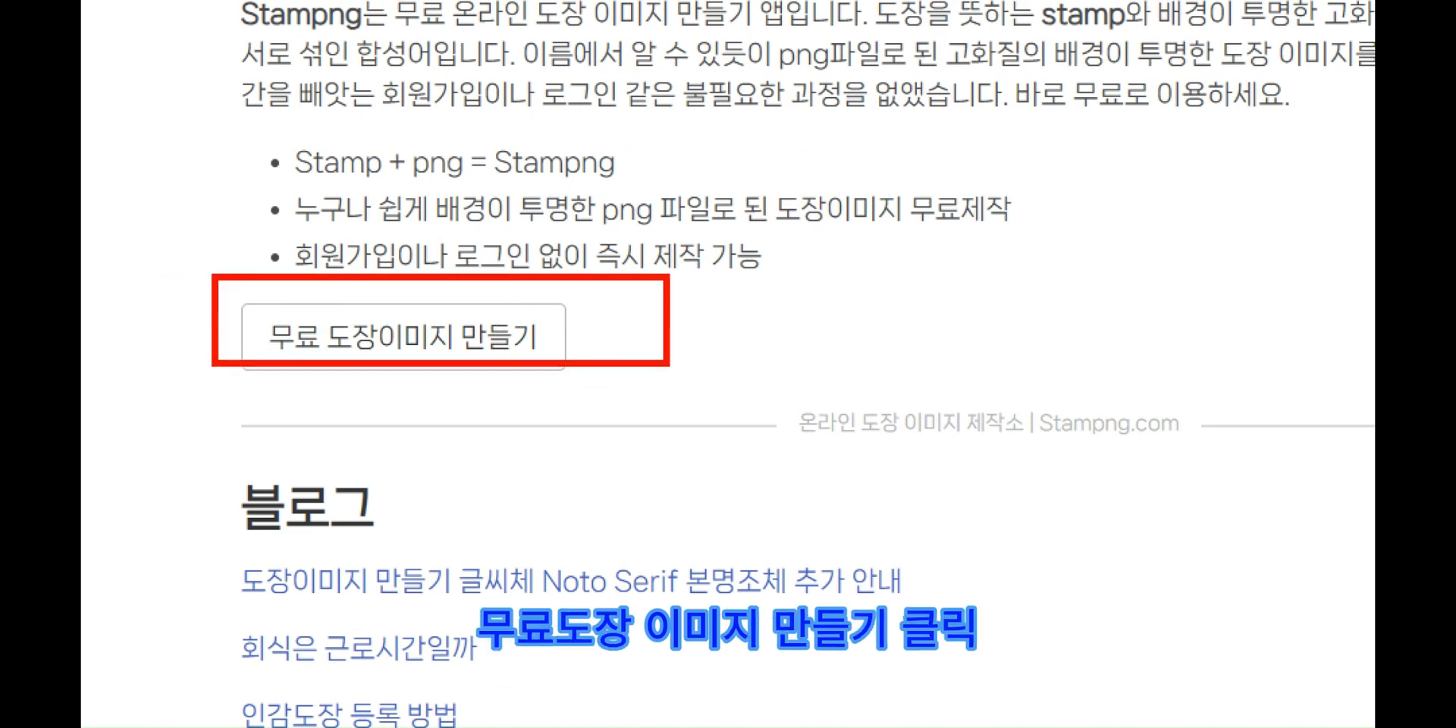
{"action": "left_click", "coordinate": [478, 352]}
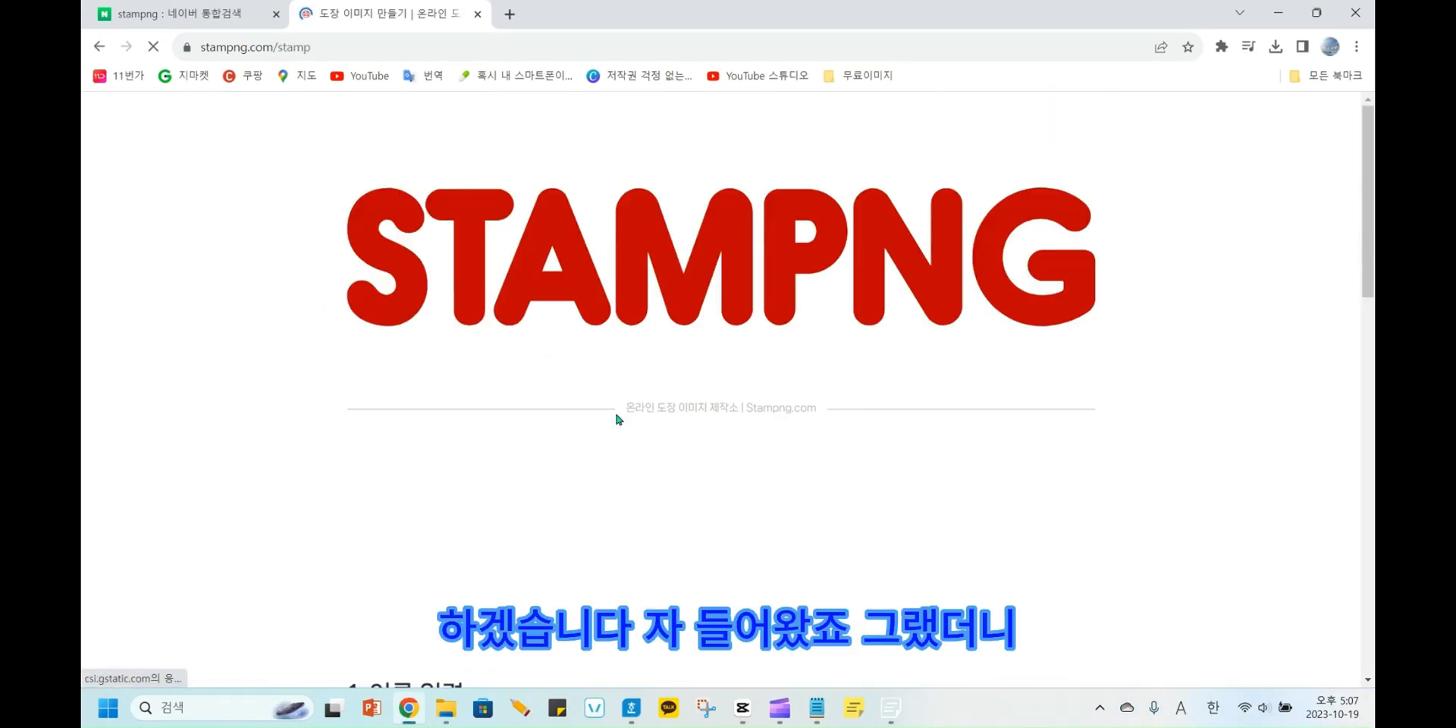
{"action": "scroll", "coordinate": [693, 478], "scroll_direction": "up", "scroll_amount": 5}
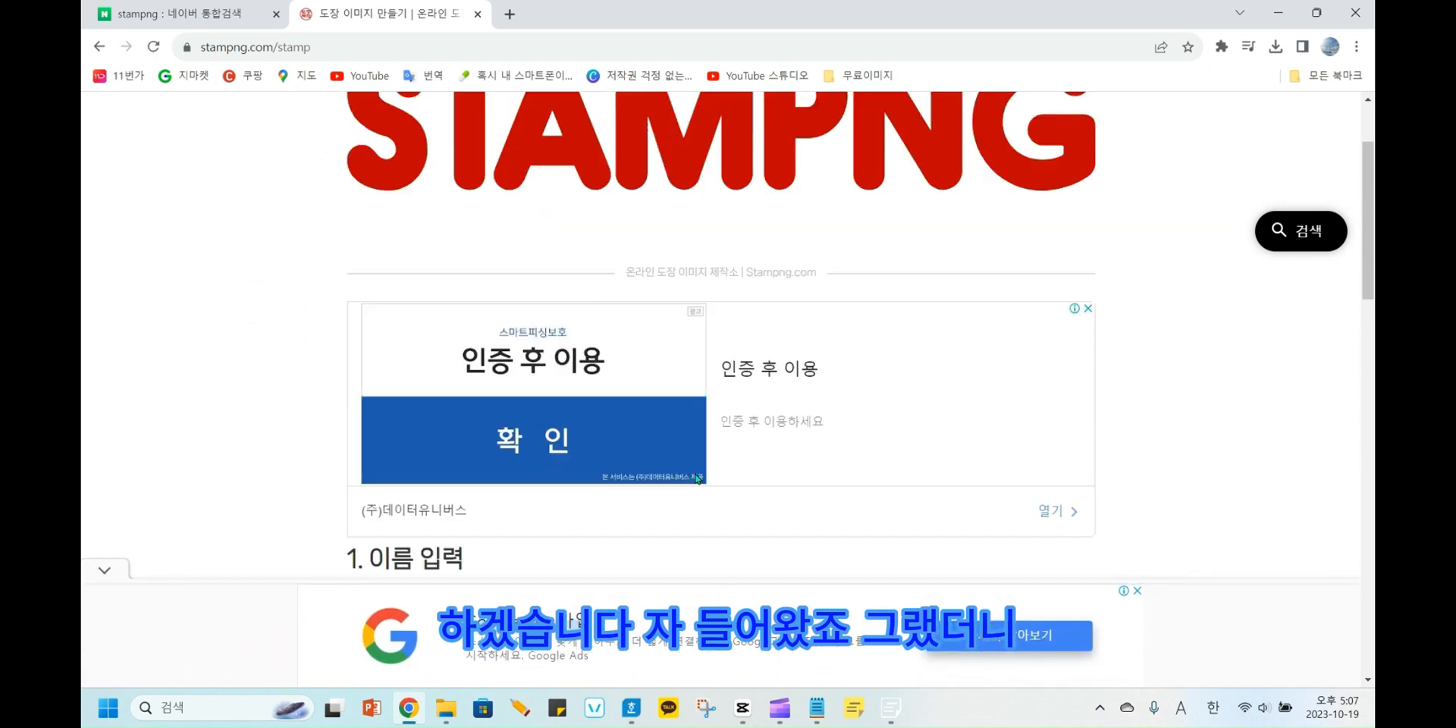
{"action": "scroll", "coordinate": [654, 585], "scroll_direction": "down", "scroll_amount": 1}
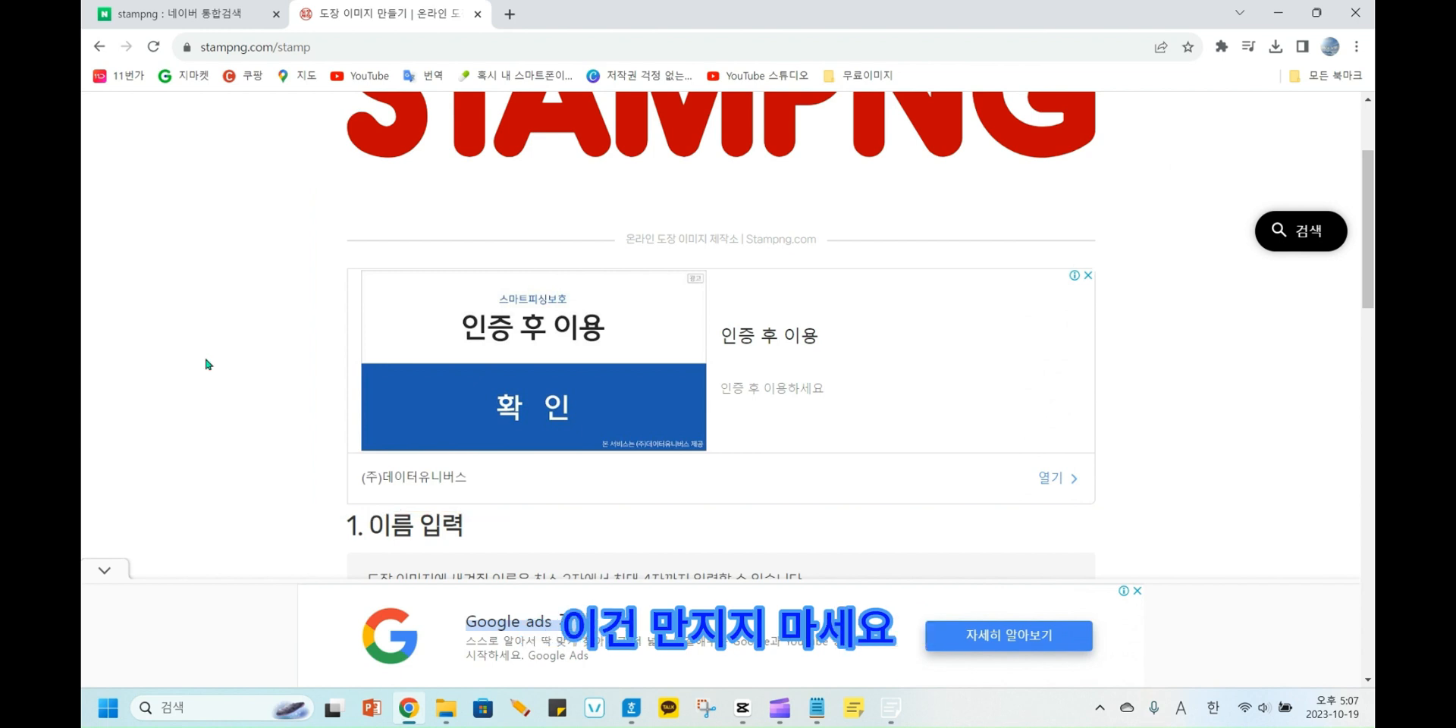
Enter the applicant's name as the name to engrave on the seal.
{"action": "scroll", "coordinate": [224, 380], "scroll_direction": "down", "scroll_amount": 3}
{"action": "scroll", "coordinate": [258, 319], "scroll_direction": "down", "scroll_amount": 1}
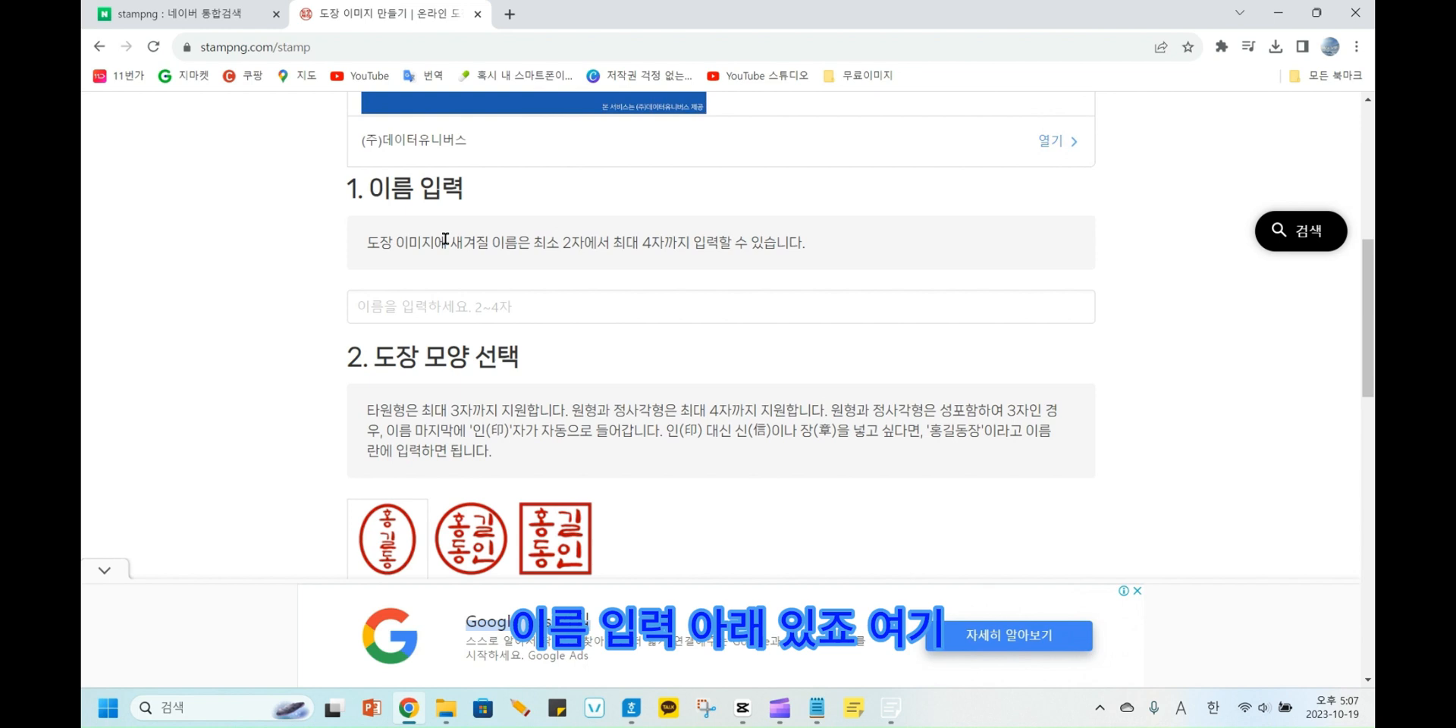
{"action": "left_click", "coordinate": [426, 309]}
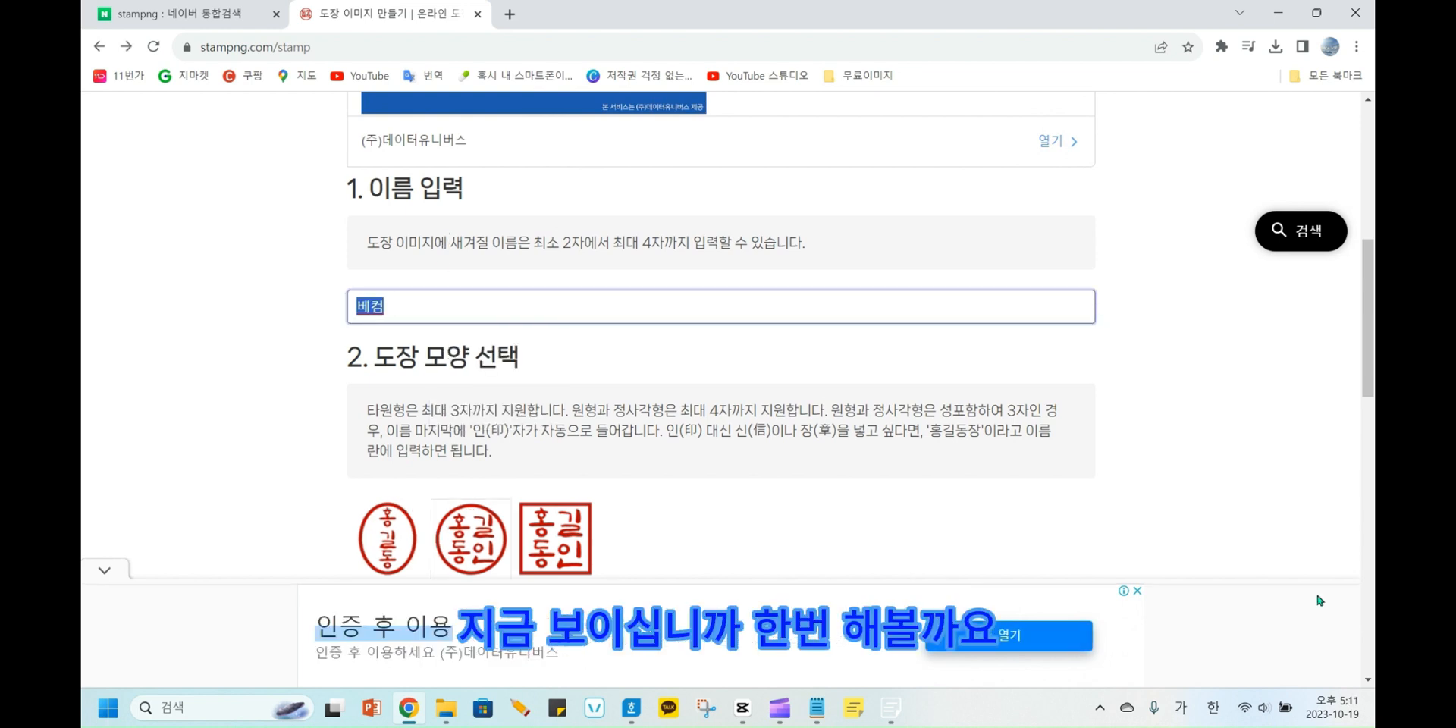
{"action": "type", "text": "명랑ㅋ"}
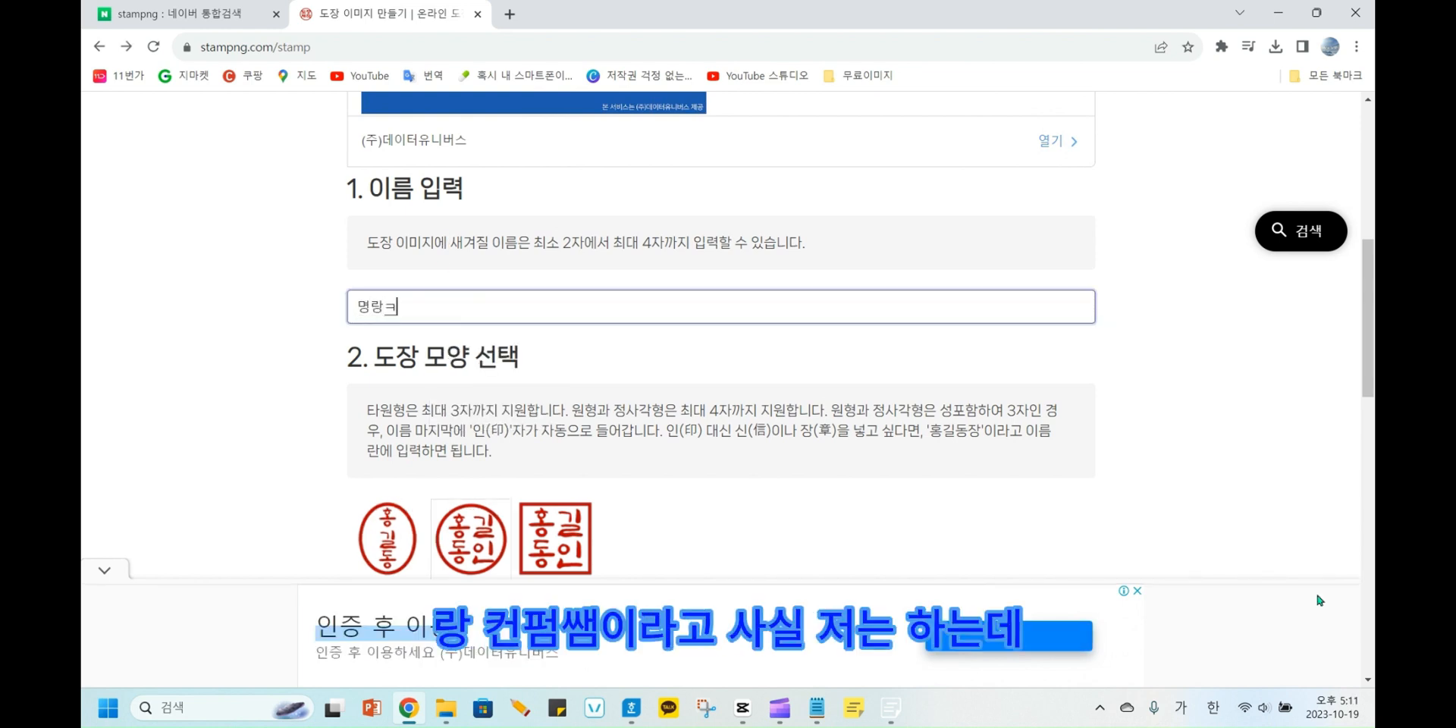
{"action": "type", "text": "퓌ㄴㄴ"}
{"action": "key", "text": "BackSpace"}
{"action": "type", "text": "쌔"}
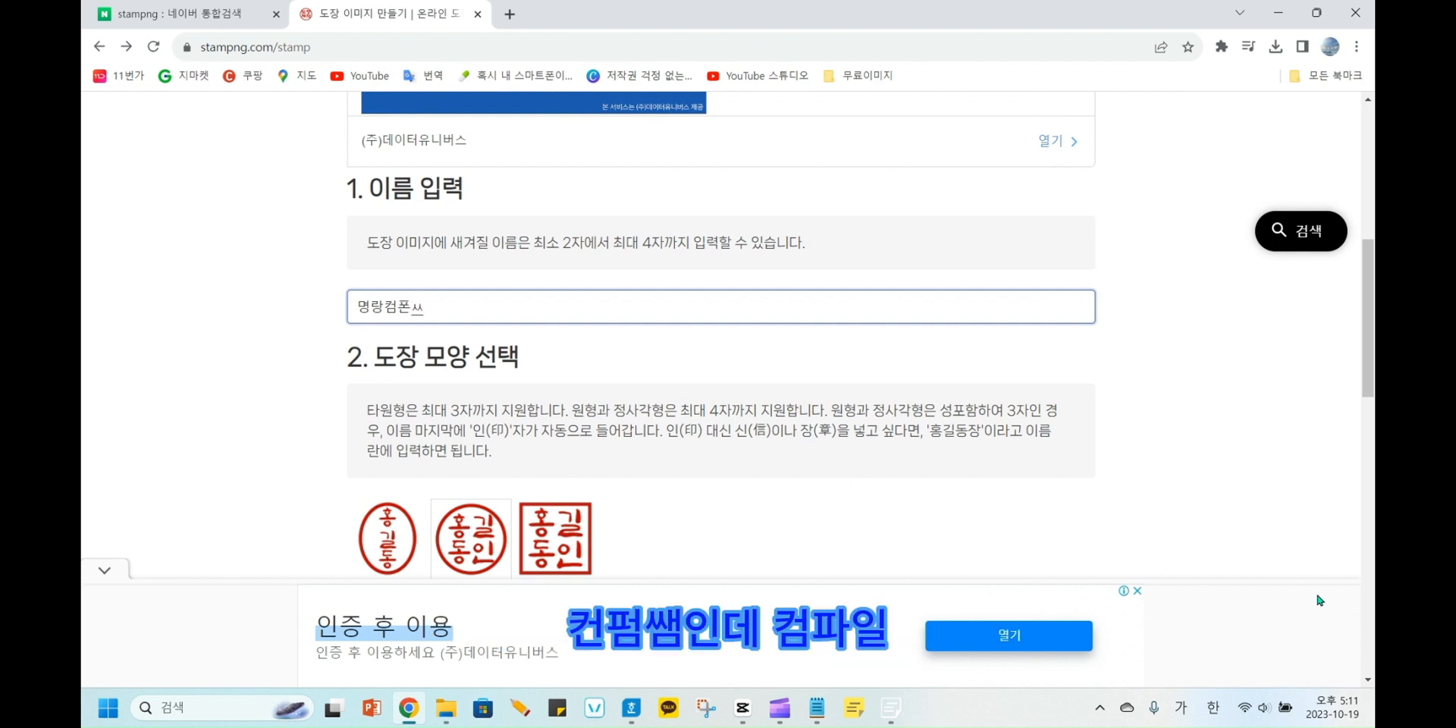
{"action": "type", "text": "ㅁ"}
Choose the square shape 정사각형 and the 수트 typeface for the seal.
{"action": "scroll", "coordinate": [674, 424], "scroll_direction": "down", "scroll_amount": 2}
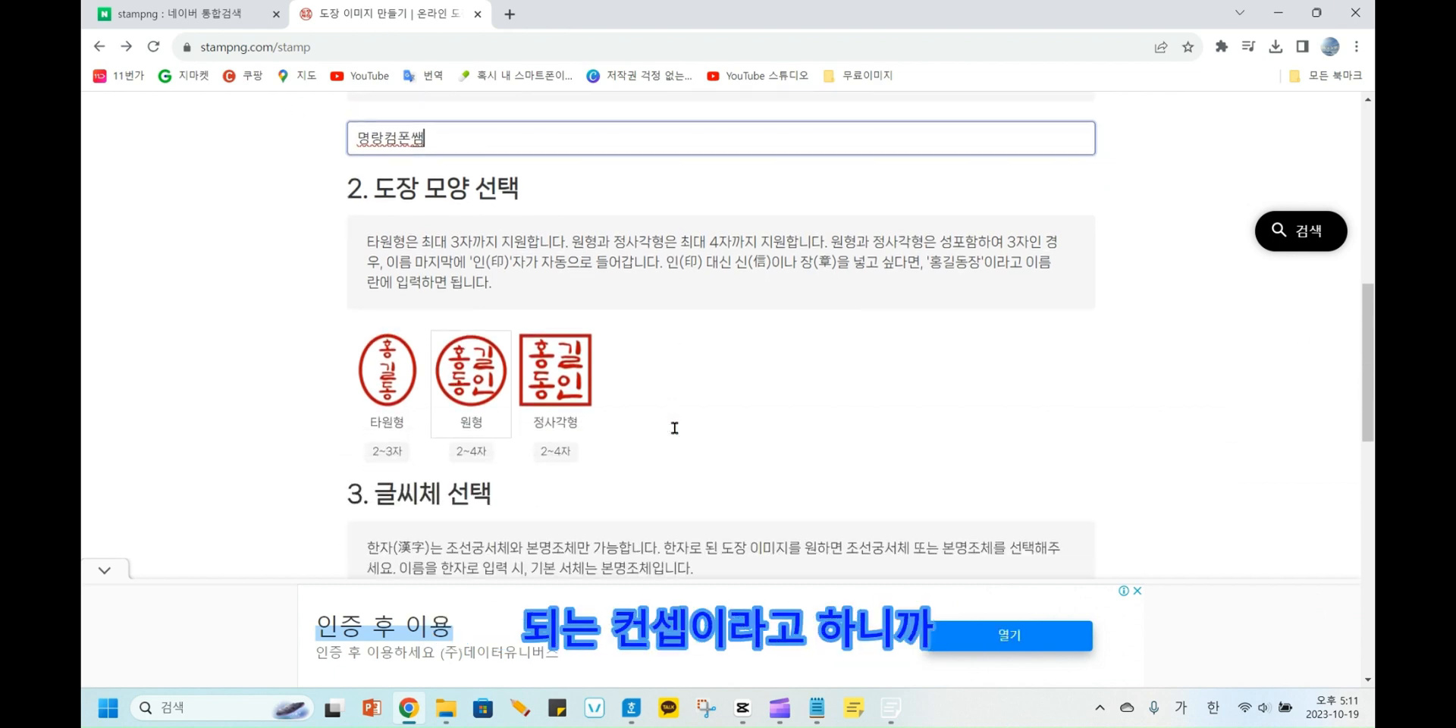
{"action": "left_click", "coordinate": [552, 376]}
{"action": "scroll", "coordinate": [576, 372], "scroll_direction": "down", "scroll_amount": 5}
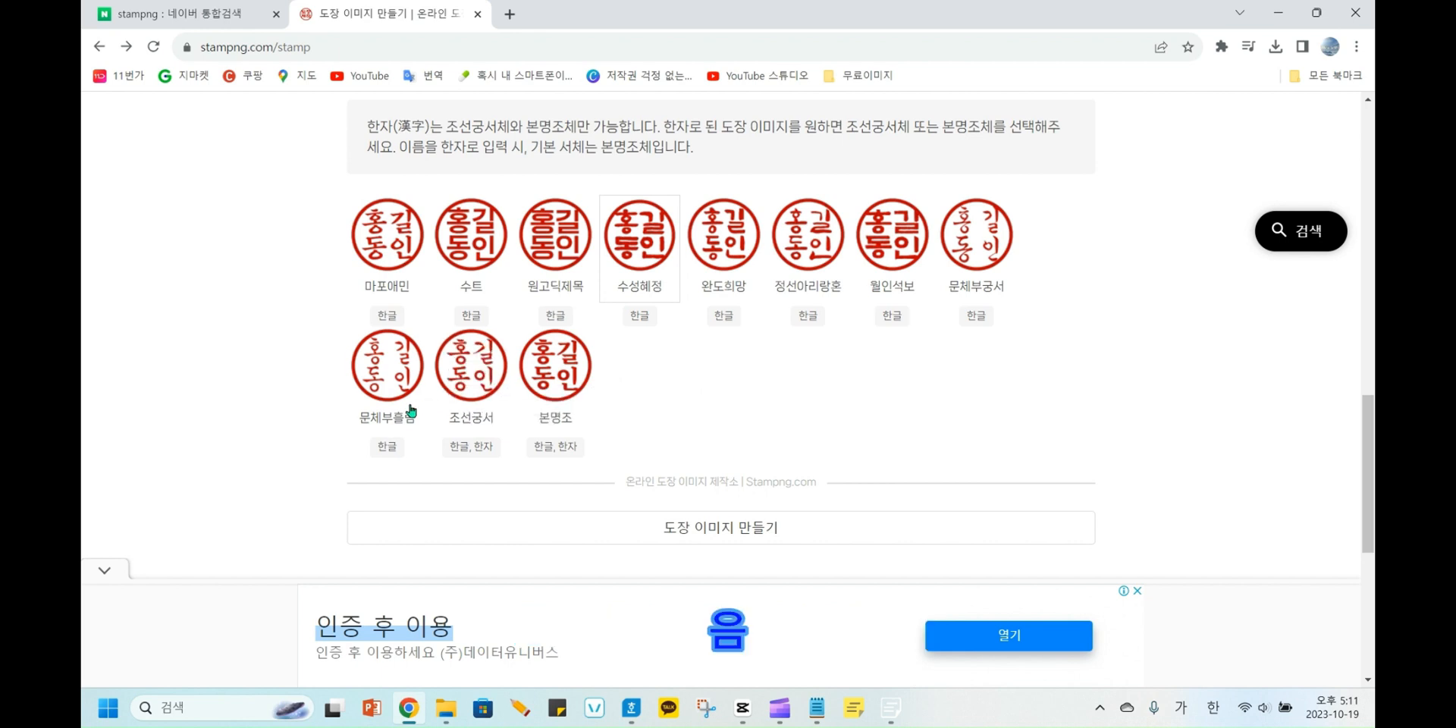
{"action": "left_click", "coordinate": [469, 245]}
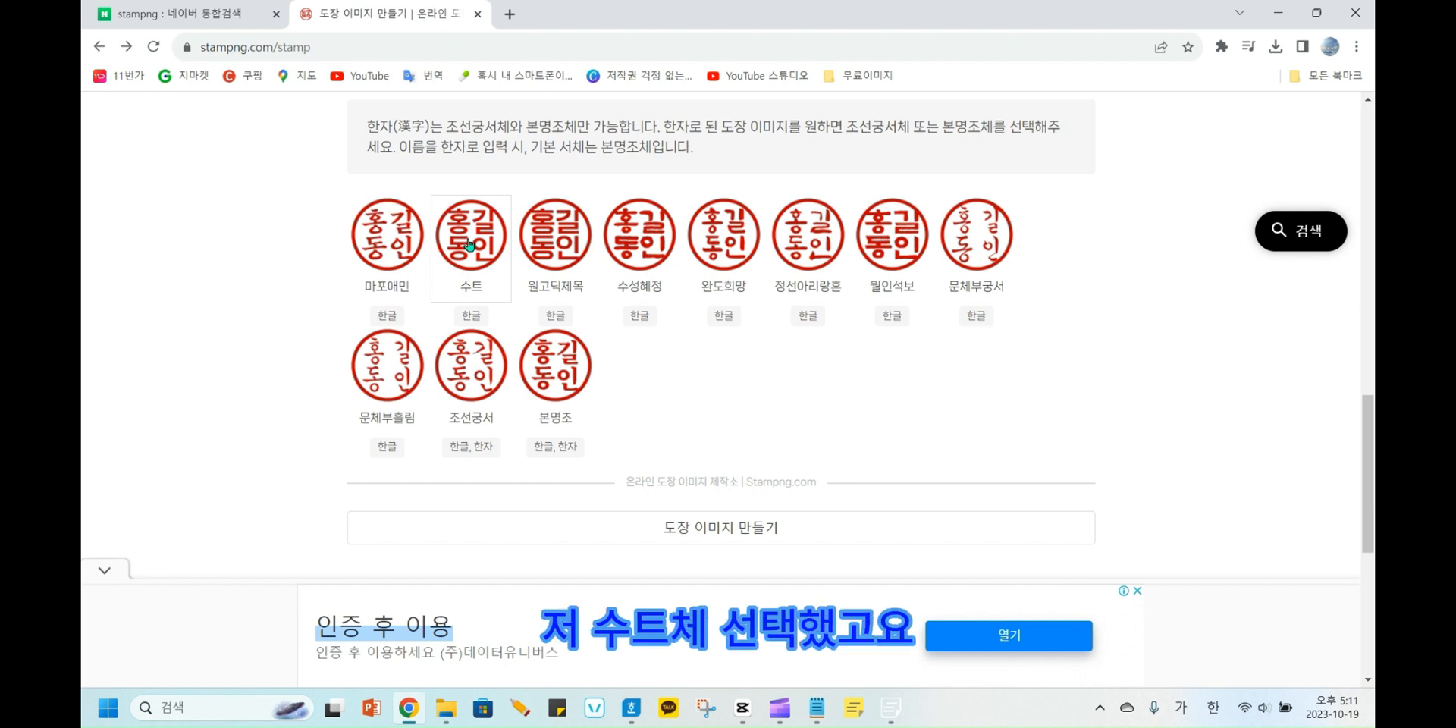
Generate the seal image and download it as a PNG file.
{"action": "left_click", "coordinate": [672, 530]}
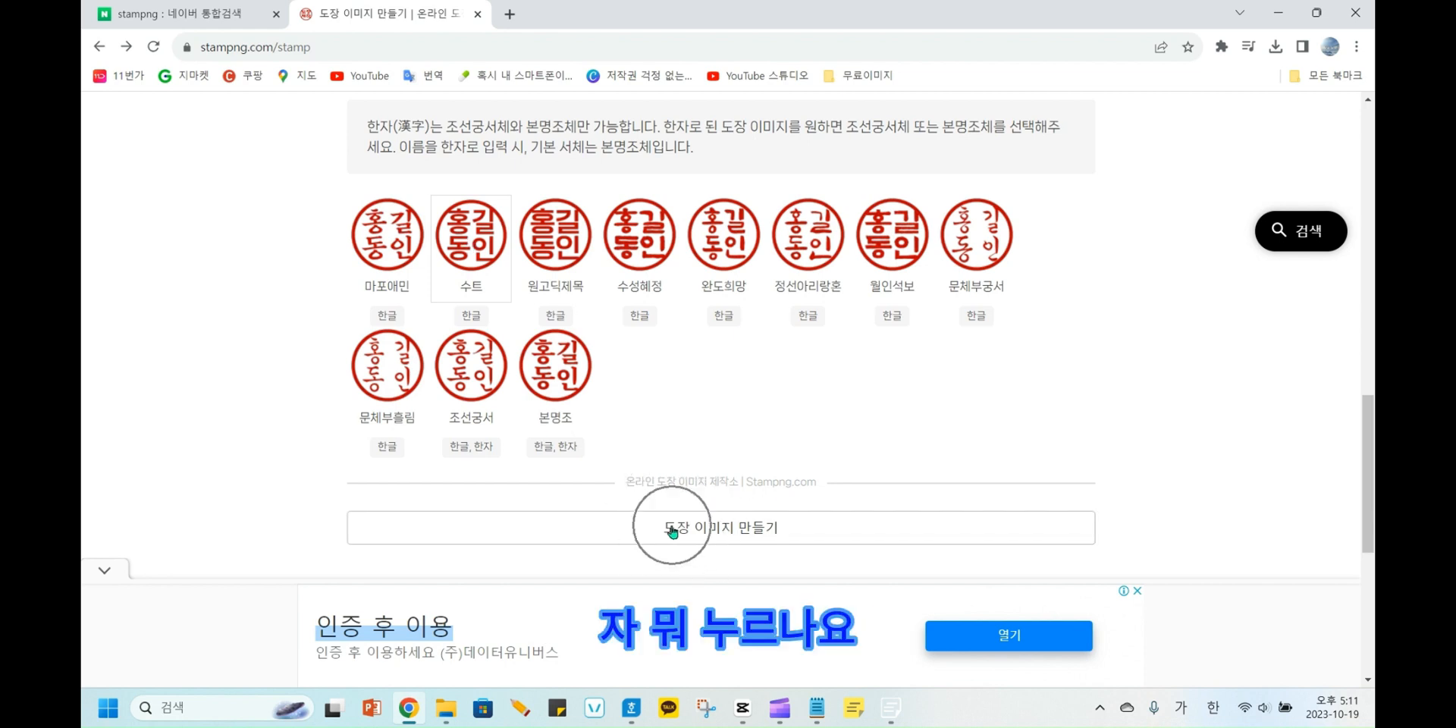
{"action": "left_click", "coordinate": [672, 531]}
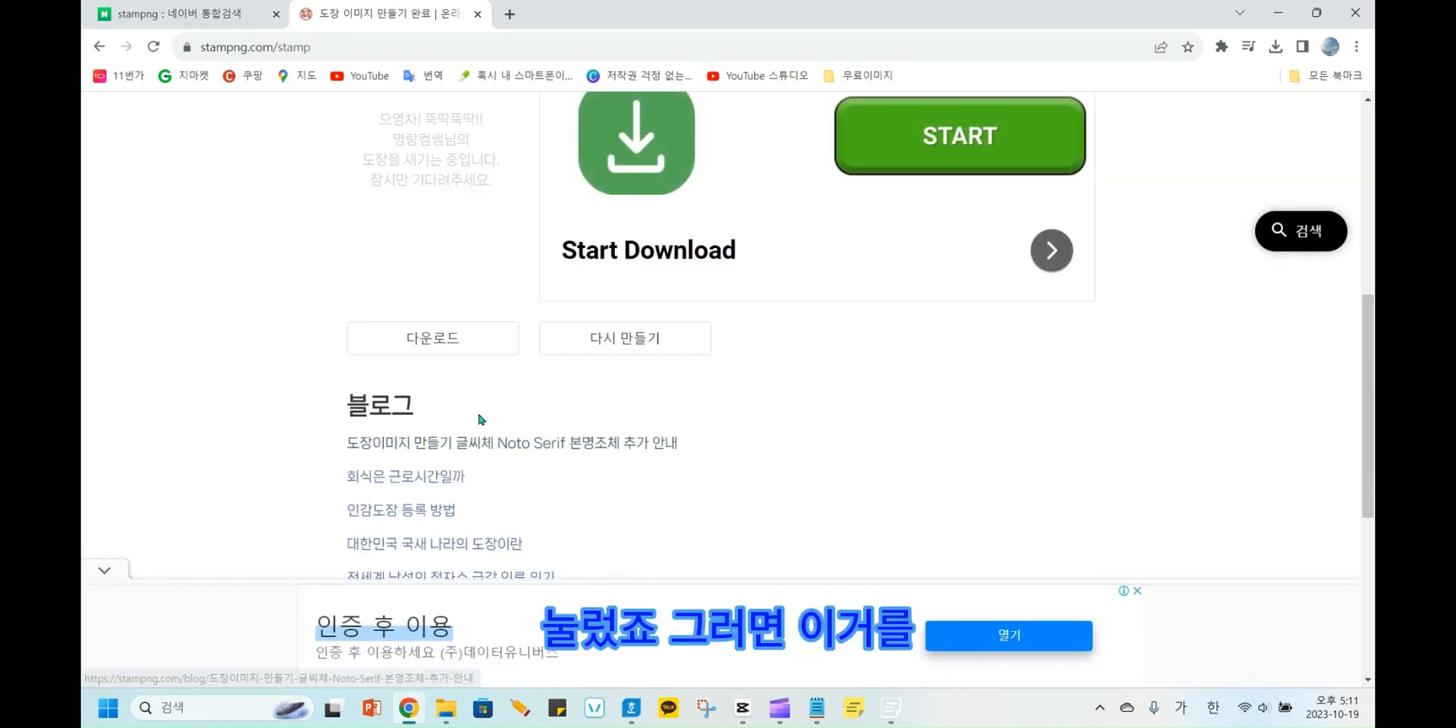
{"action": "scroll", "coordinate": [451, 396], "scroll_direction": "up", "scroll_amount": 2}
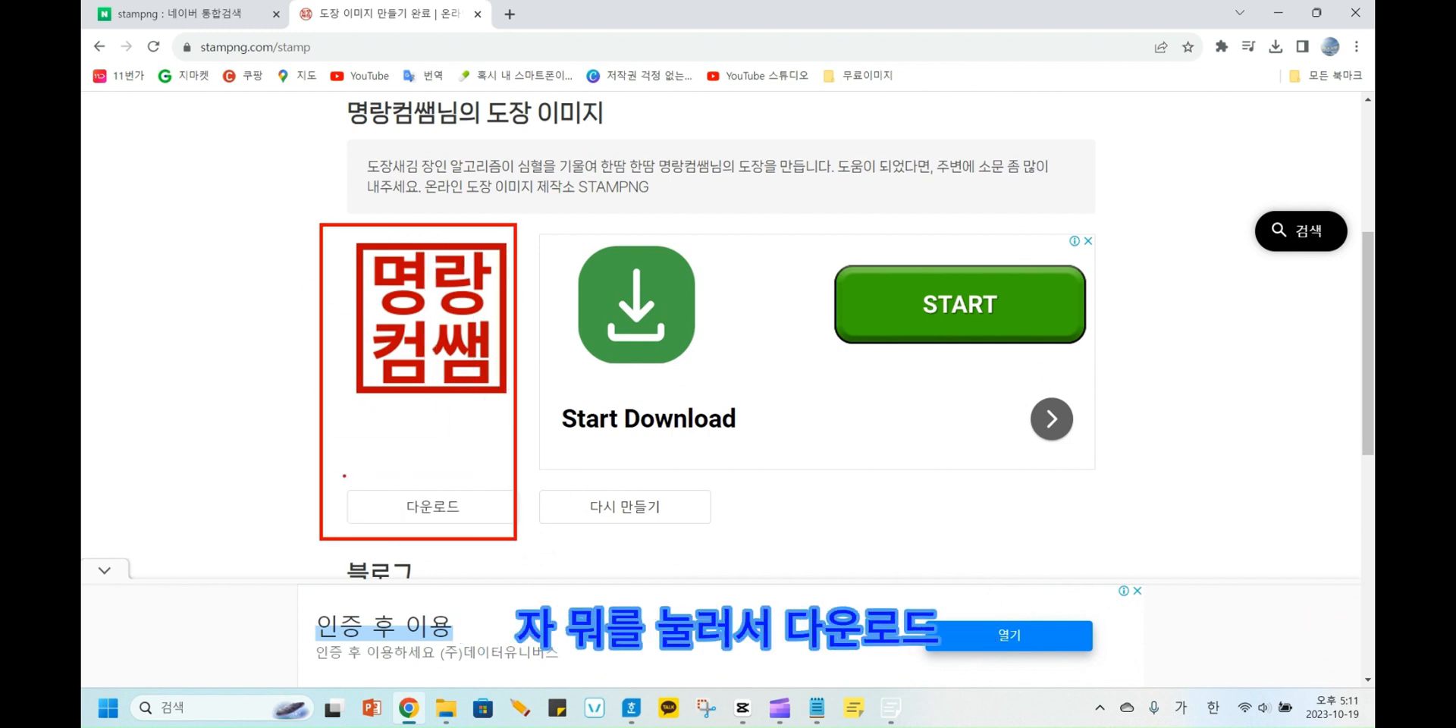
{"action": "left_click", "coordinate": [455, 507]}
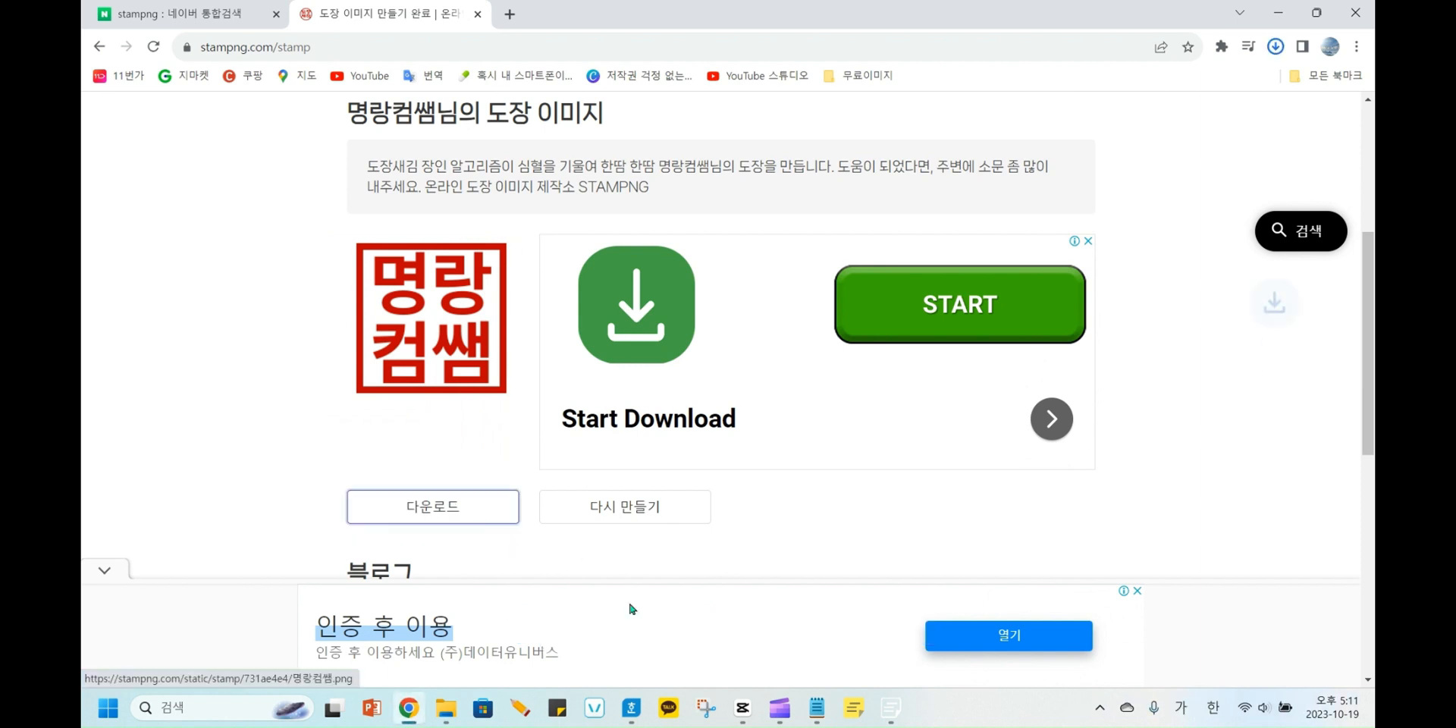
Switch to the Hangul résumé and delete the old seal image covering the ㊞ mark on the signature line.
{"action": "left_click", "coordinate": [631, 708]}
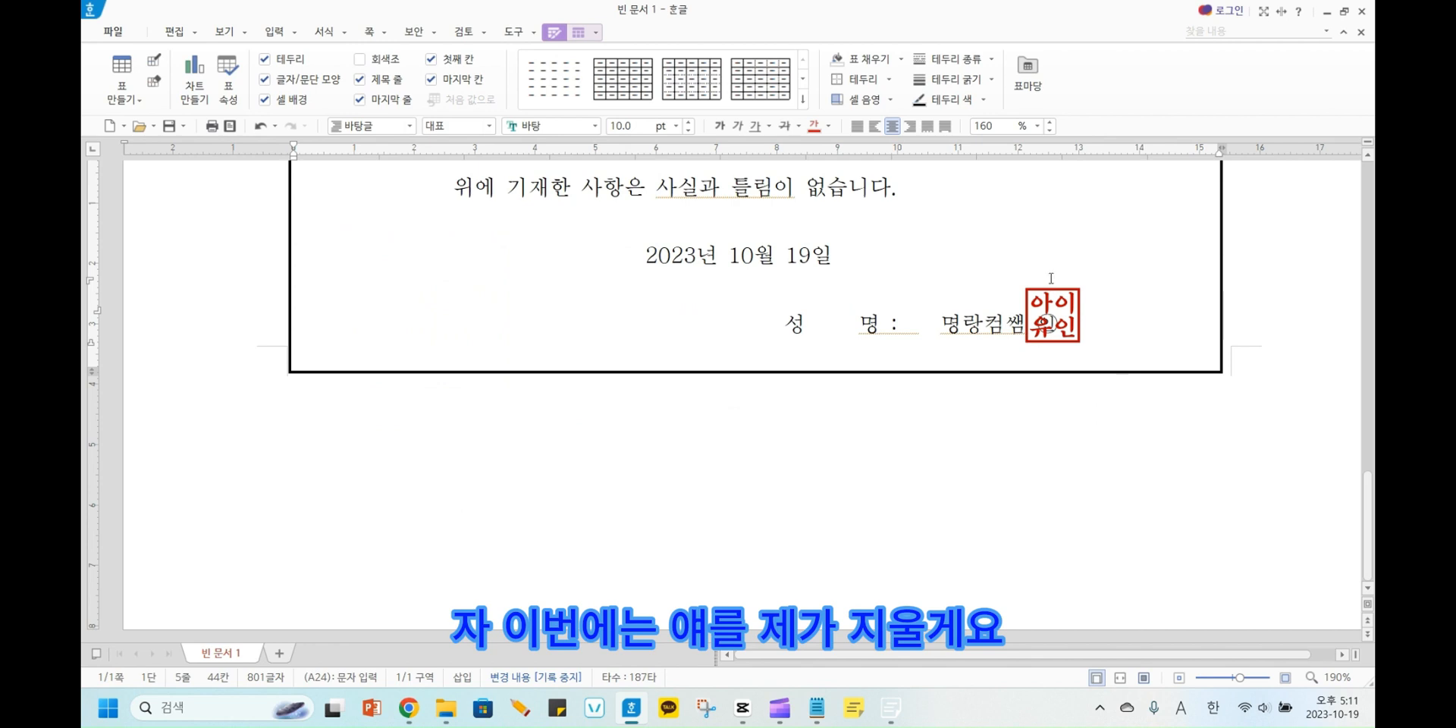
{"action": "left_click", "coordinate": [1051, 304]}
{"action": "key", "text": "Delete"}
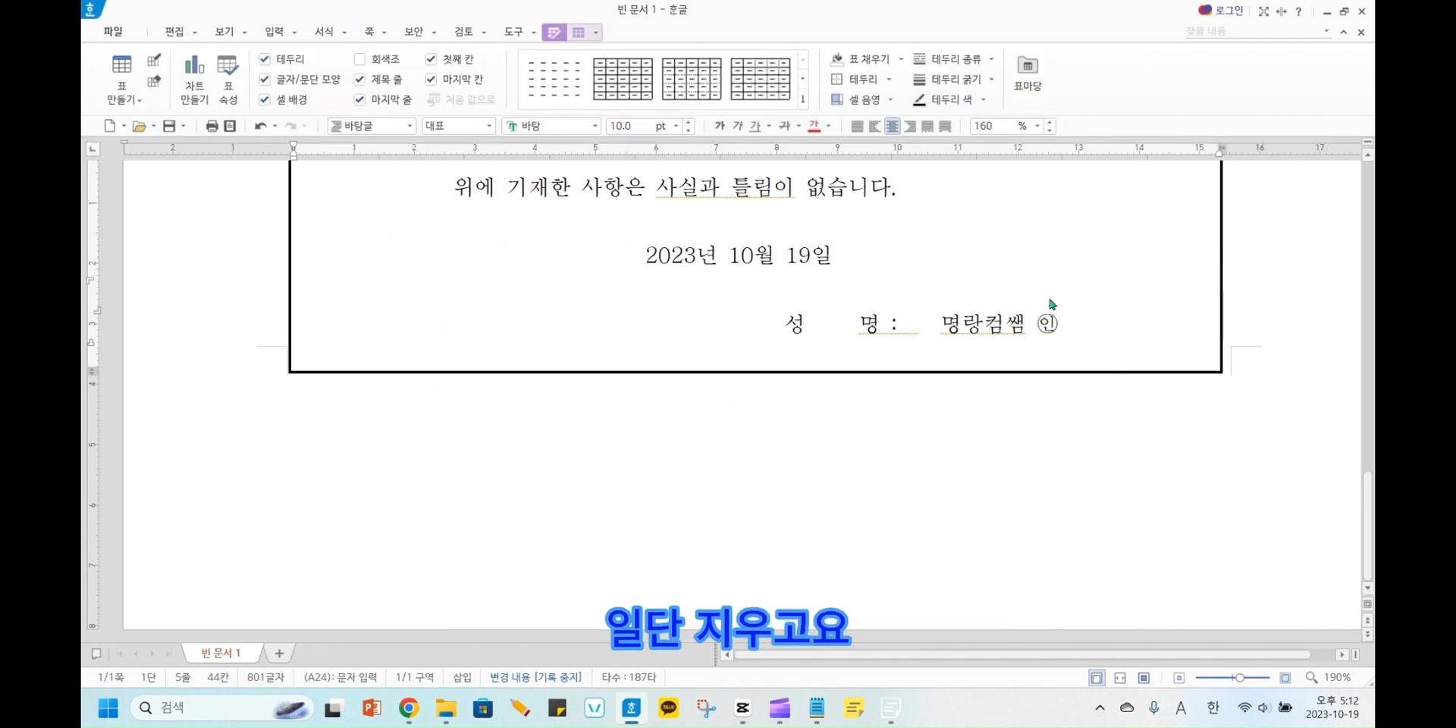
Insert the newly downloaded seal image from the 다운로드 folder into the empty line above the signature line.
{"action": "left_click", "coordinate": [174, 32]}
{"action": "left_click", "coordinate": [632, 72]}
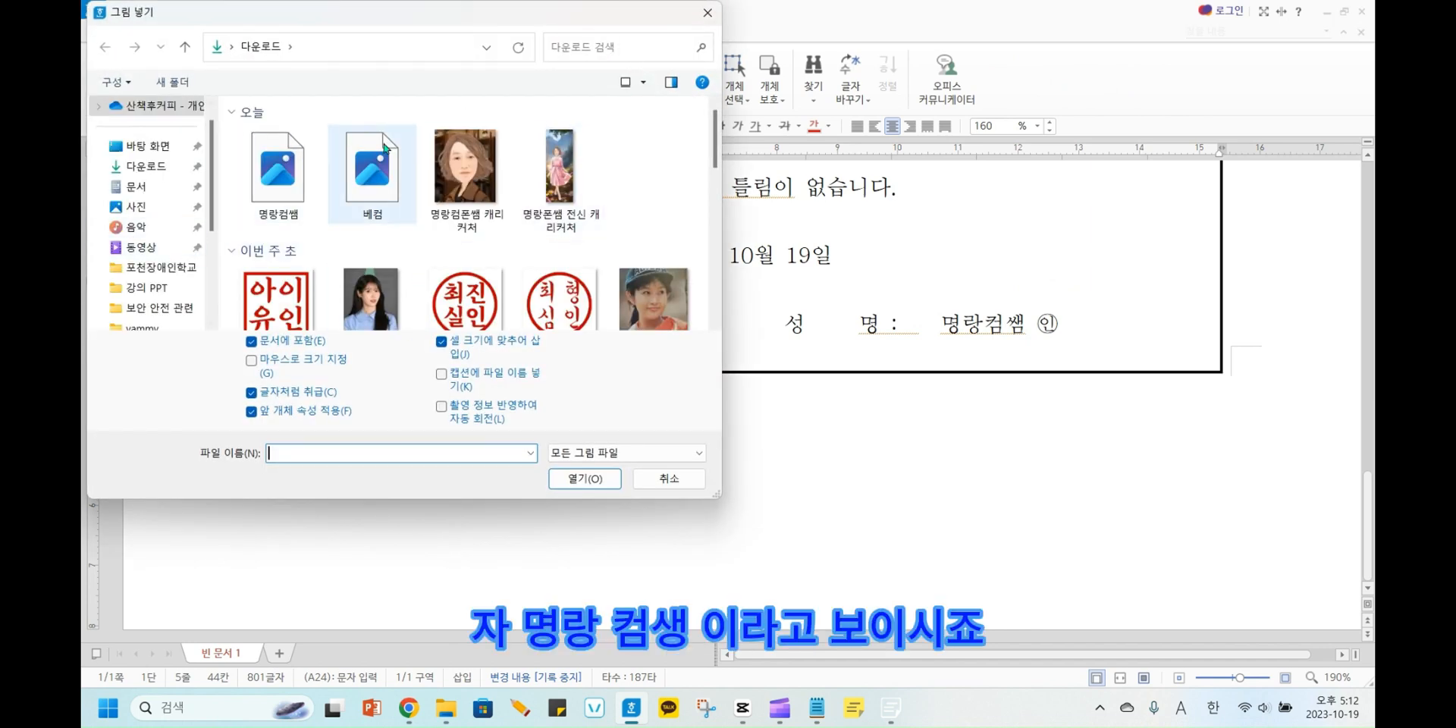
{"action": "left_click", "coordinate": [273, 183]}
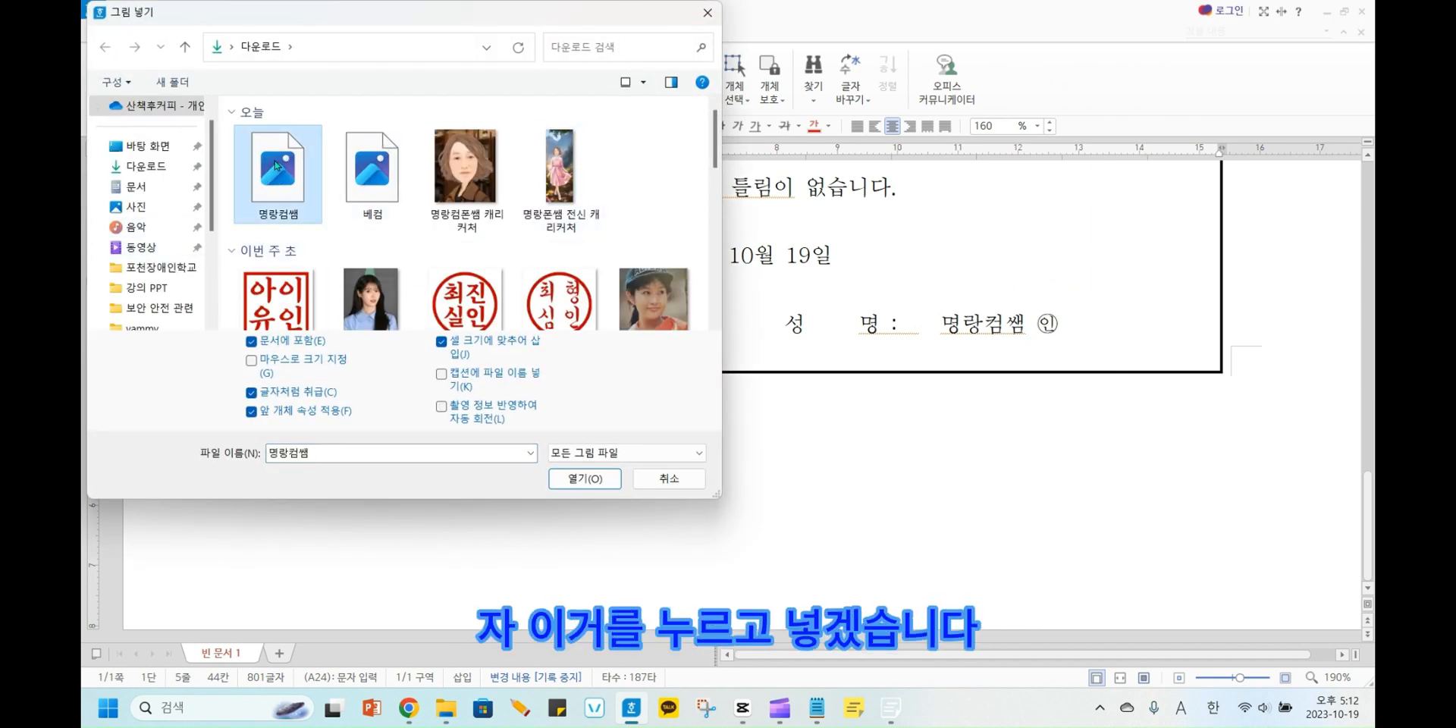
{"action": "left_click", "coordinate": [585, 479]}
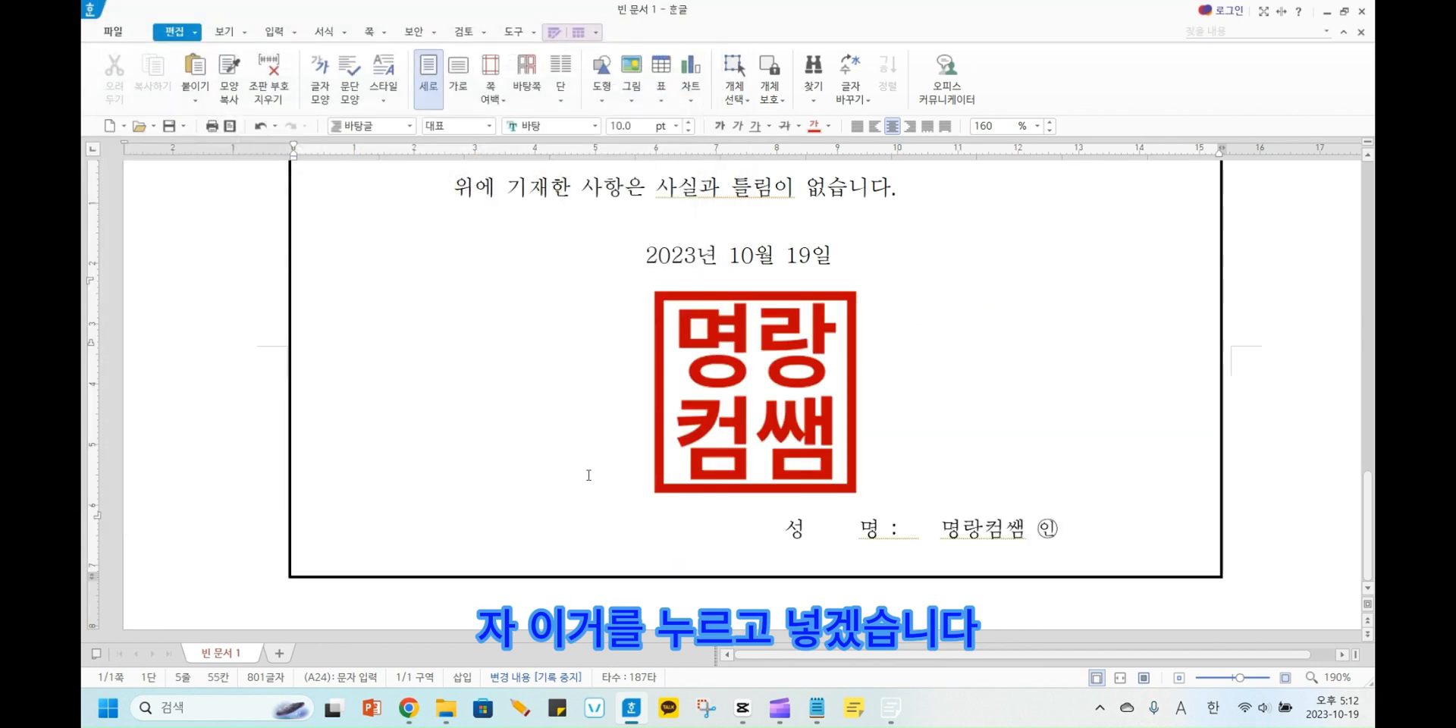
Turn off 글자처럼 취급 for the inserted seal image and place it in front of the text.
{"action": "left_click", "coordinate": [758, 402]}
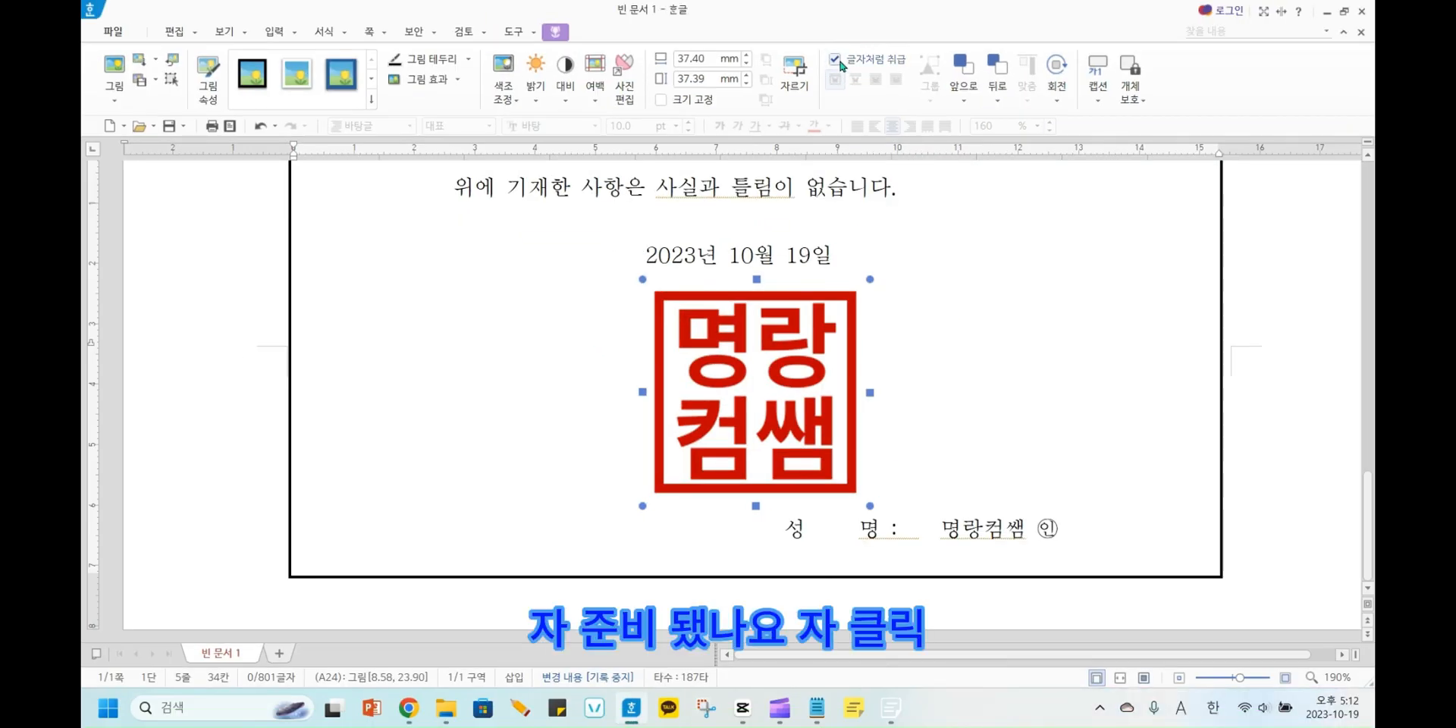
{"action": "left_click", "coordinate": [836, 59]}
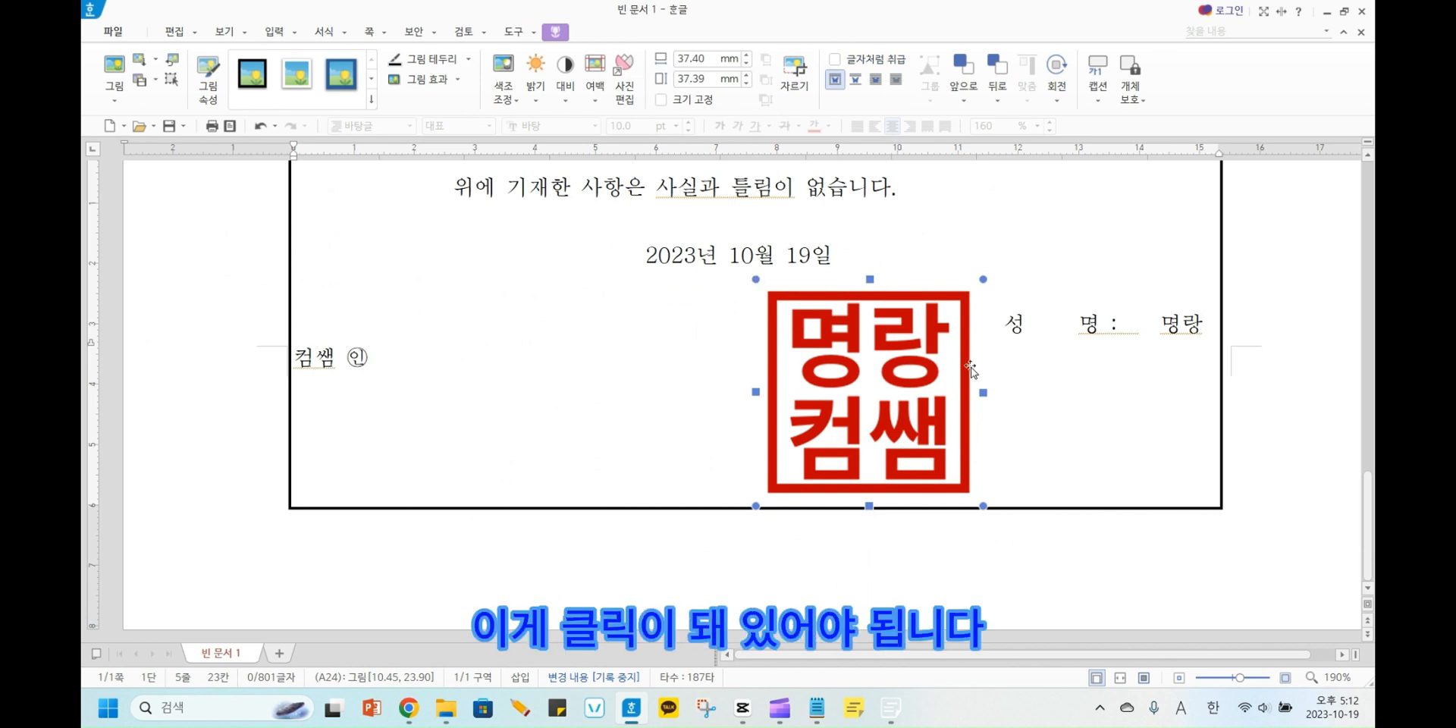
{"action": "left_click", "coordinate": [875, 78]}
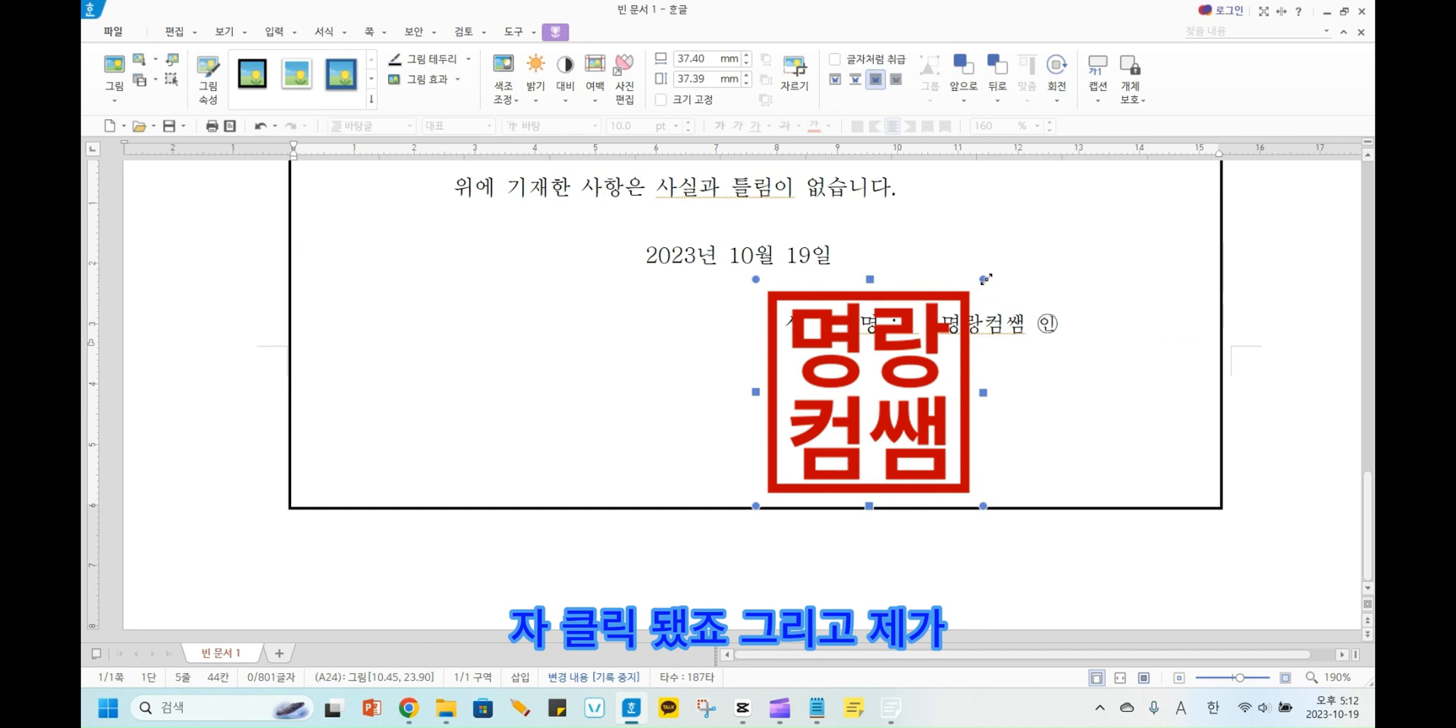
Shrink the seal image to about 10.74 mm square, place it over the ㊞ mark and deselect it.
{"action": "left_click_drag", "start_coordinate": [985, 279], "coordinate": [1063, 354]}
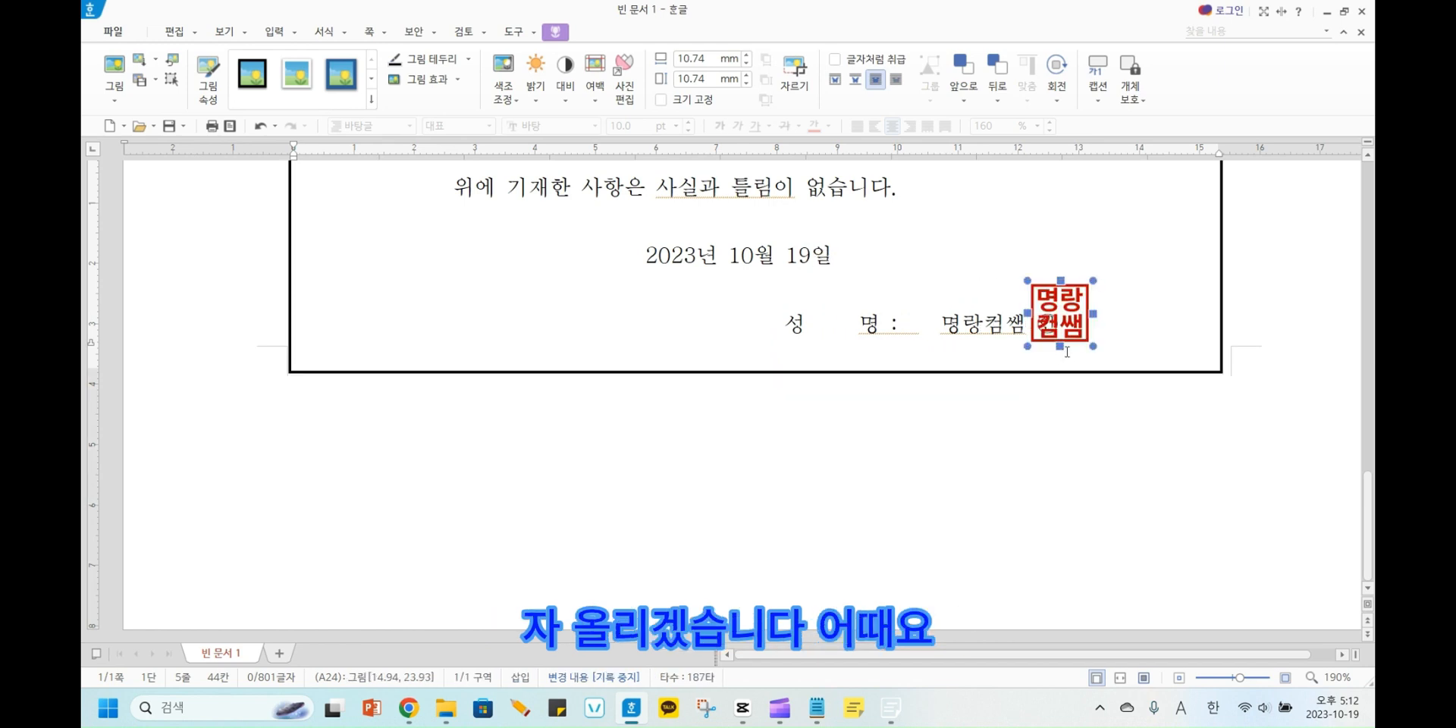
{"action": "left_click", "coordinate": [1181, 306]}
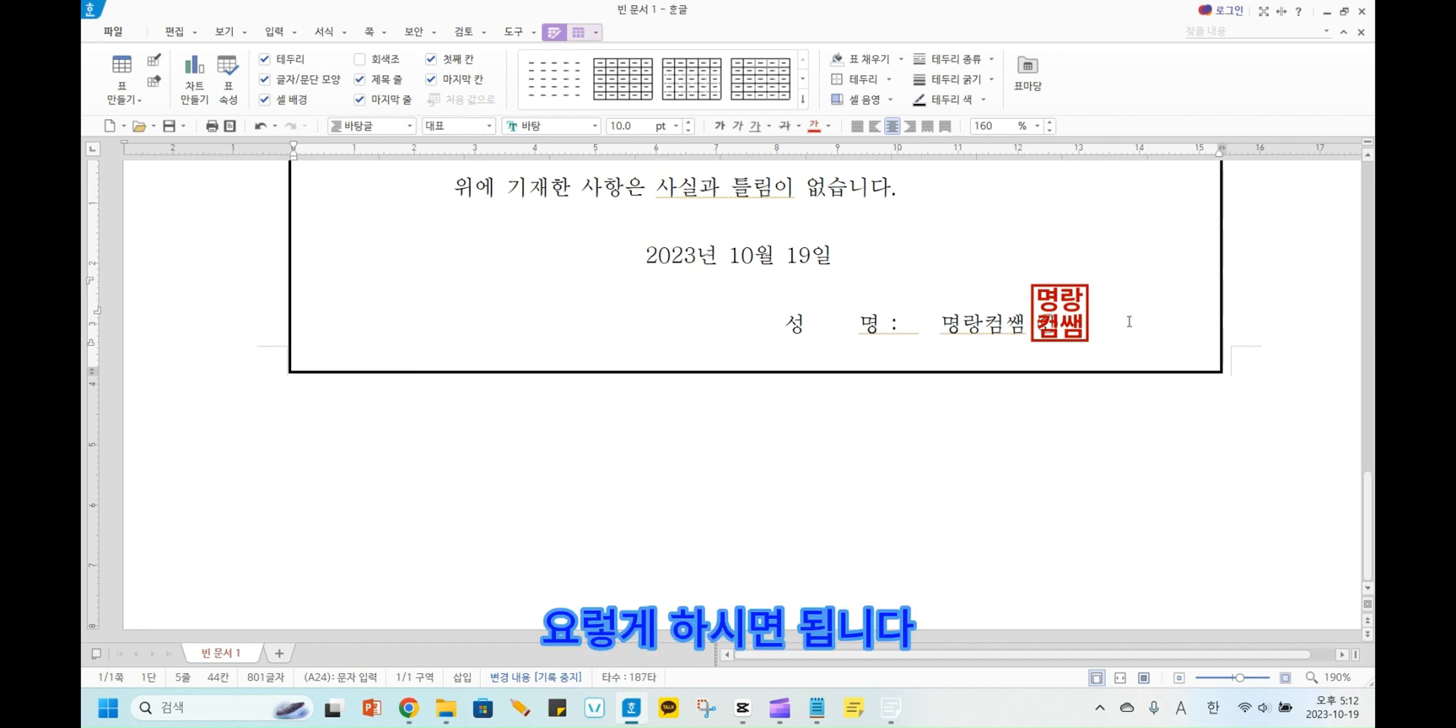
{"action": "left_click", "coordinate": [758, 299]}
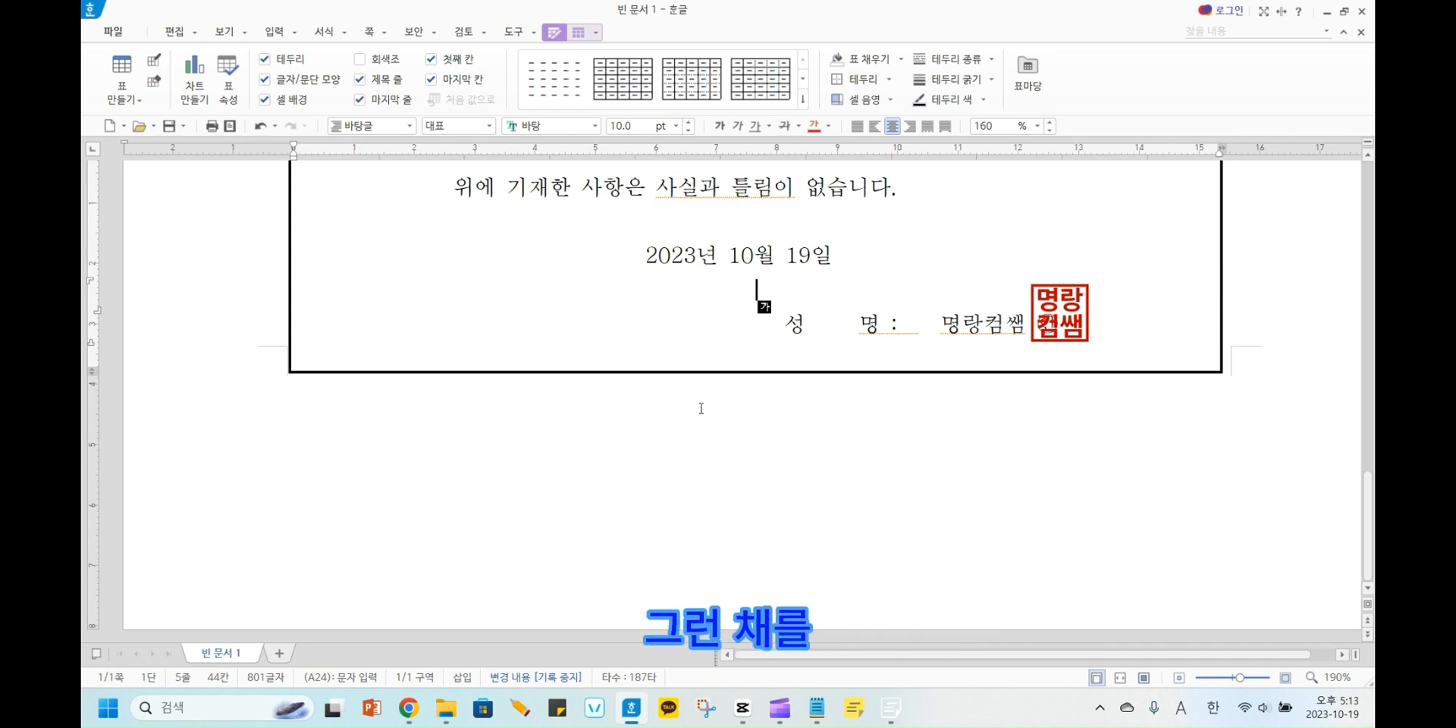
{"action": "mouse_move", "coordinate": [783, 713]}
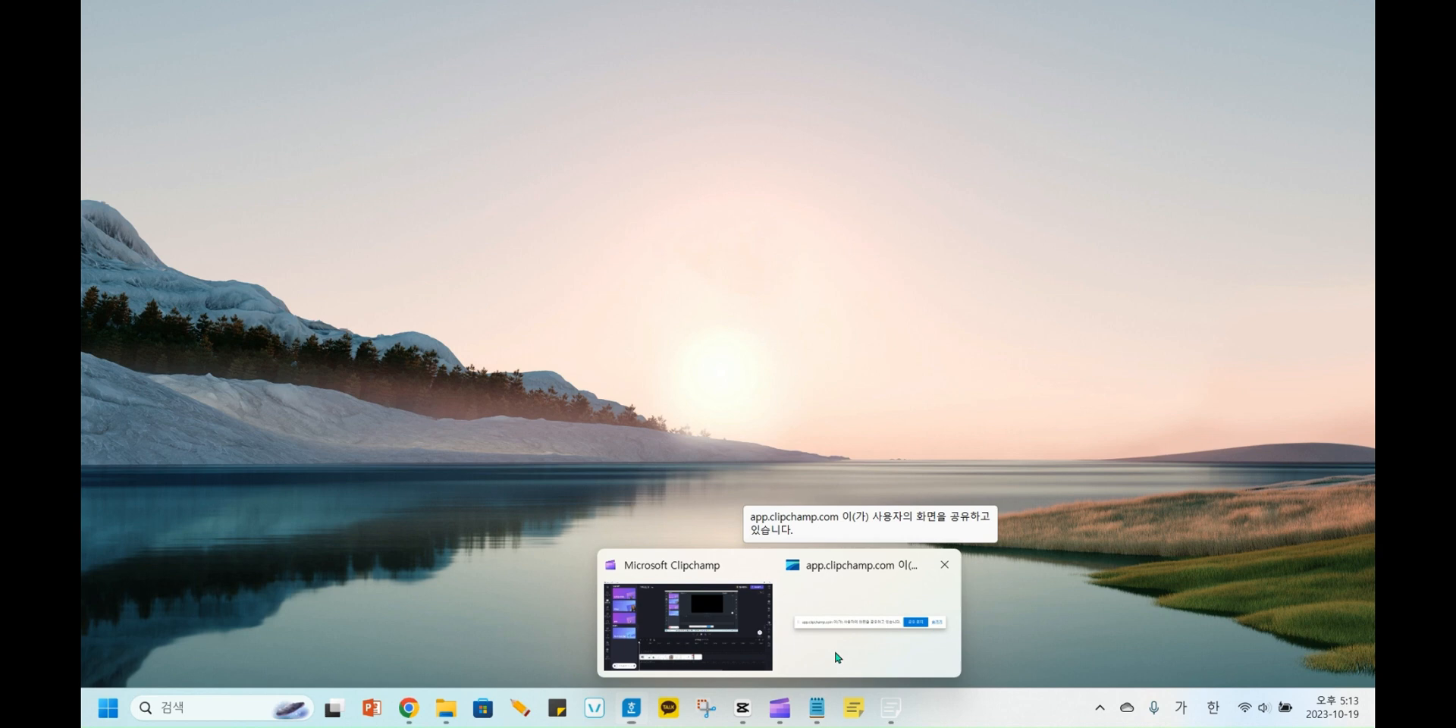
{"action": "left_click", "coordinate": [834, 648]}
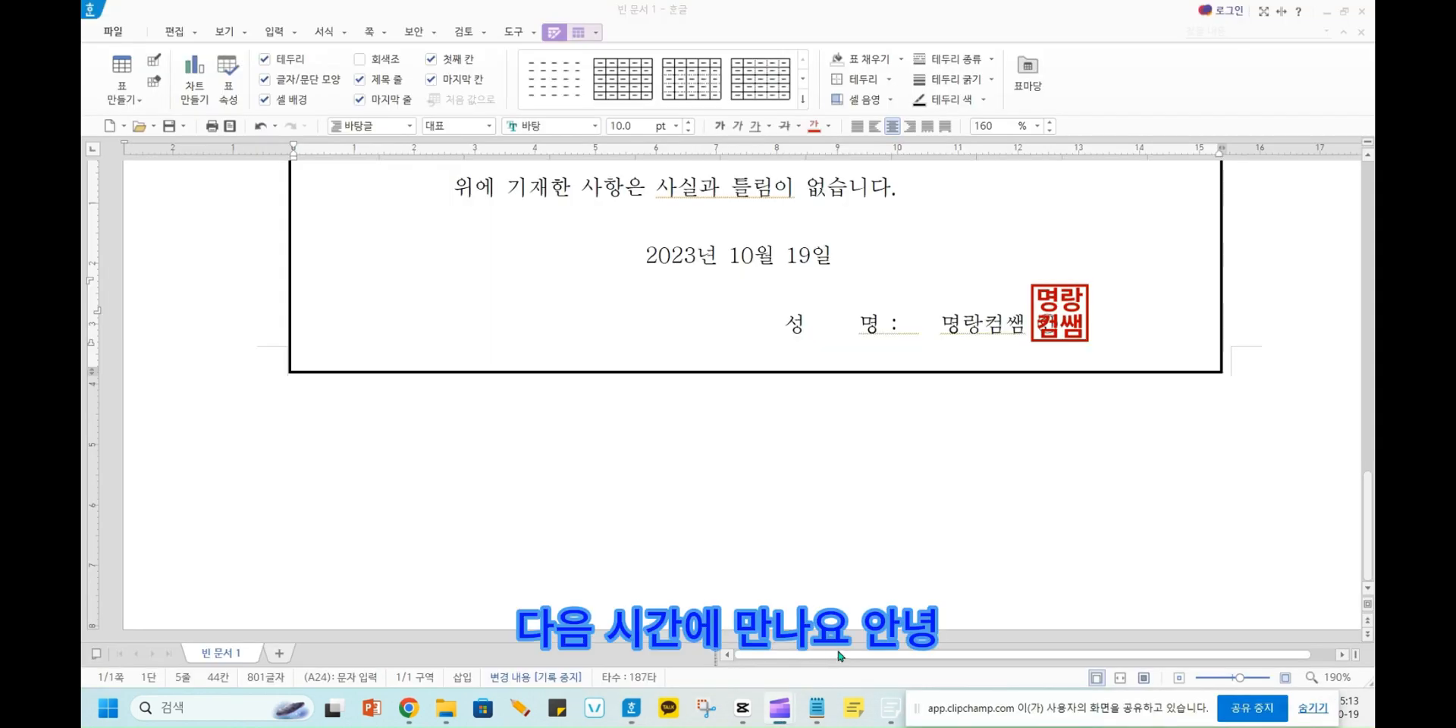